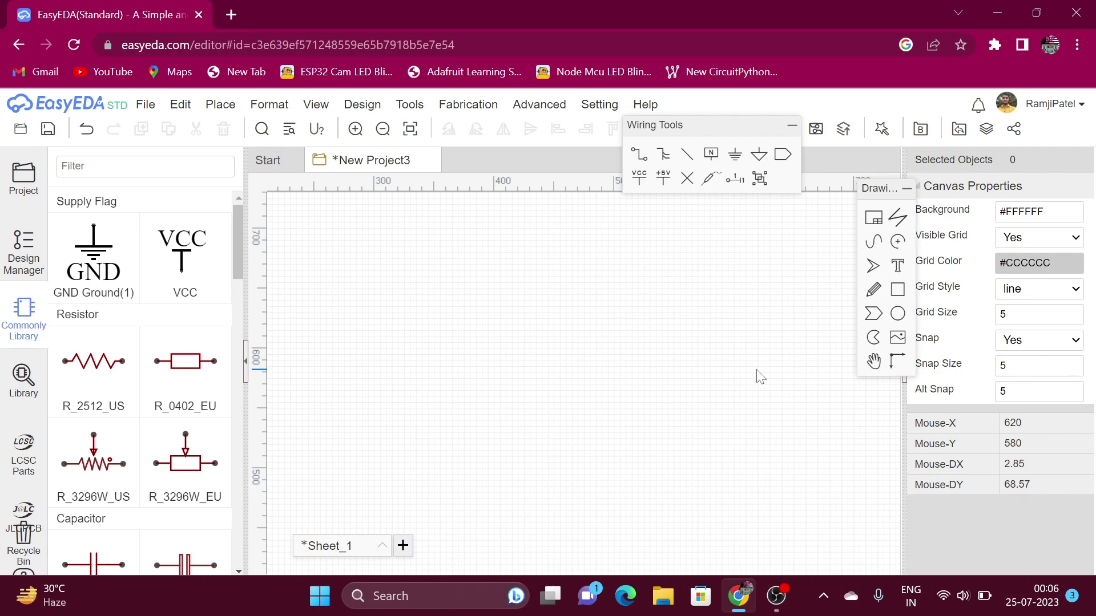
Look through the commonly used parts library from supply flags and resistors down to displays, and return to its beginning
mouse_move(238, 238)
left_mouse_down()
mouse_move(231, 541)
mouse_move(248, 454)
mouse_move(251, 222)
left_mouse_up()
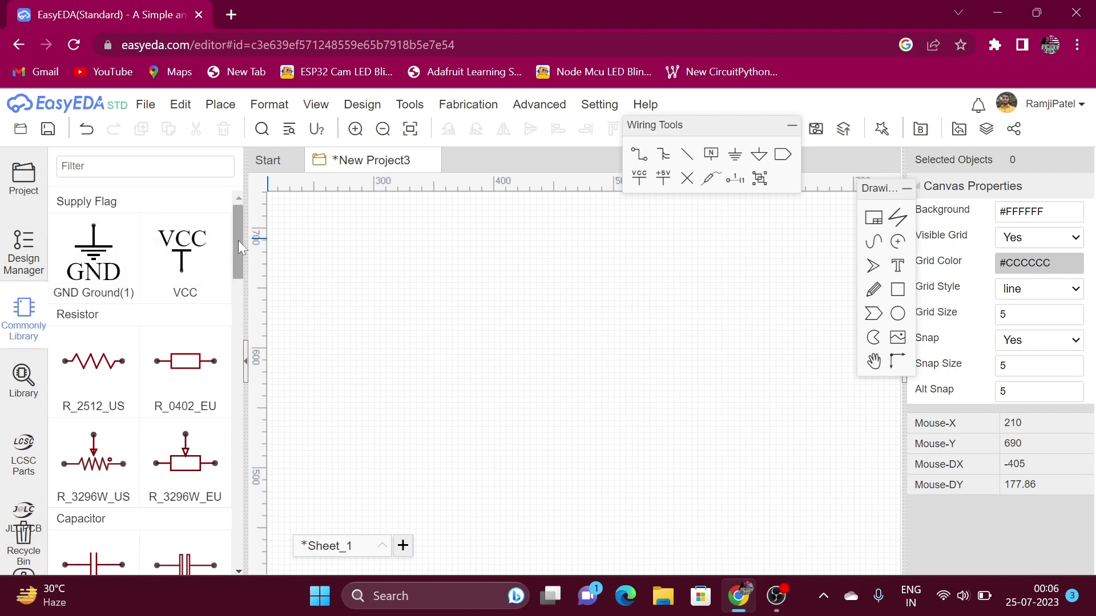
left_click_drag(238, 241, 237, 323)
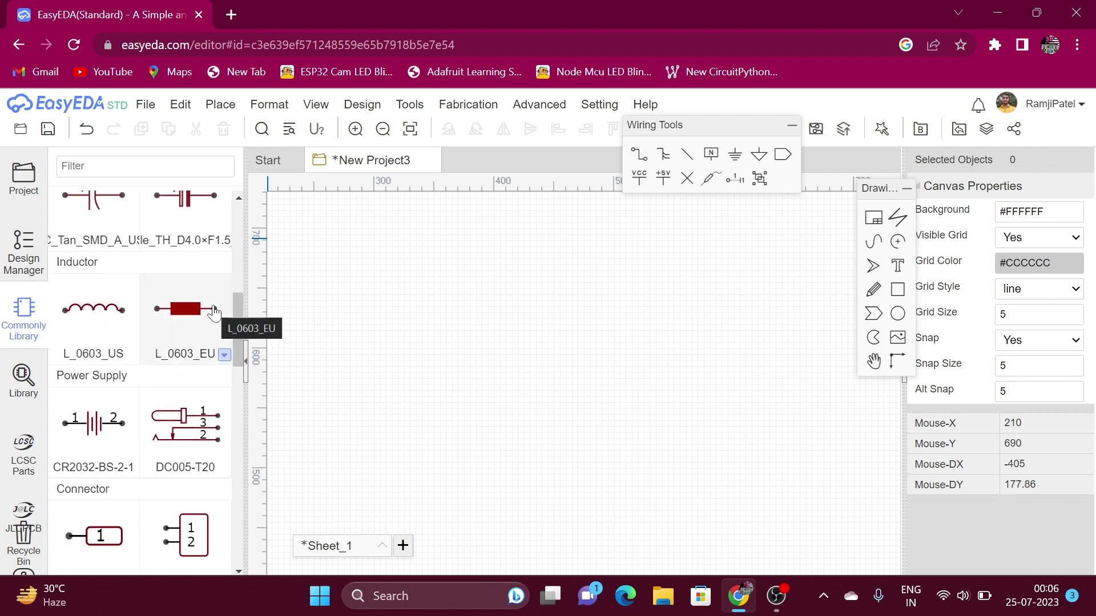
left_click_drag(241, 323, 233, 397)
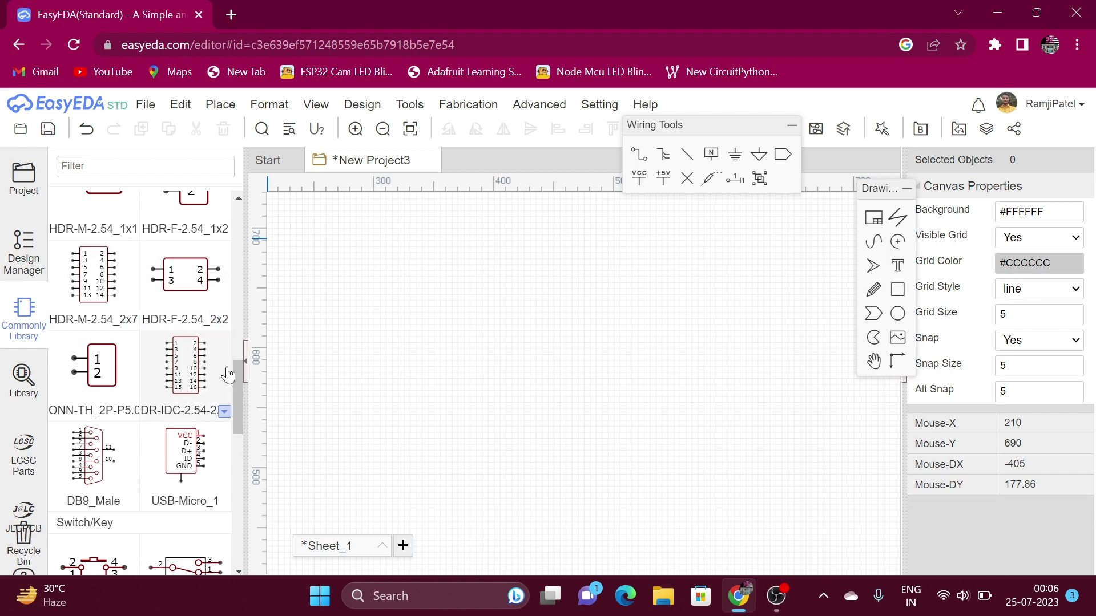
left_click_drag(234, 382, 237, 406)
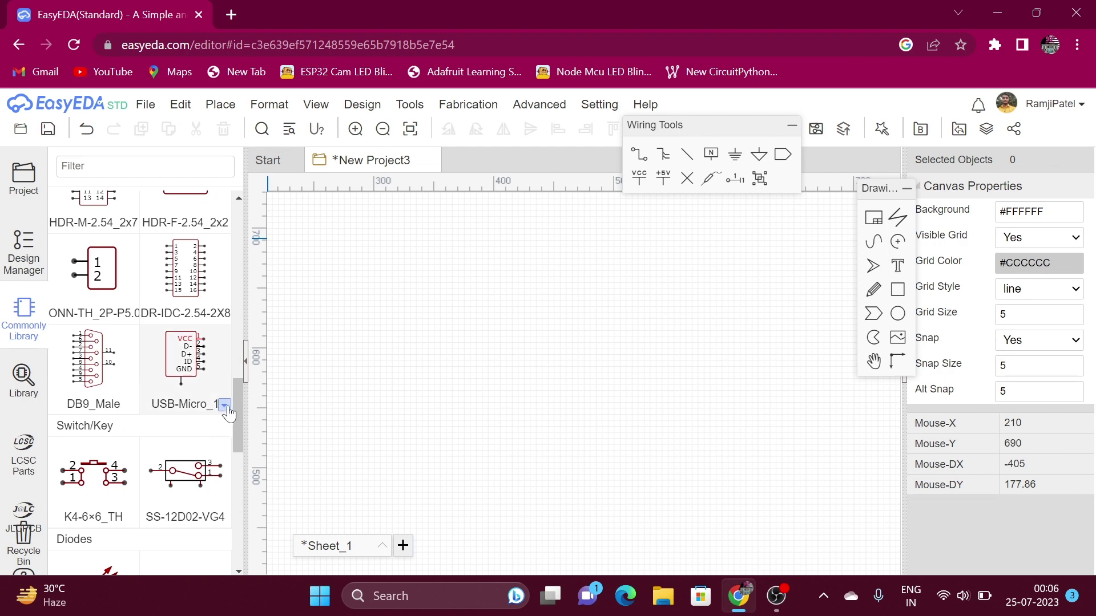
left_click_drag(233, 402, 234, 439)
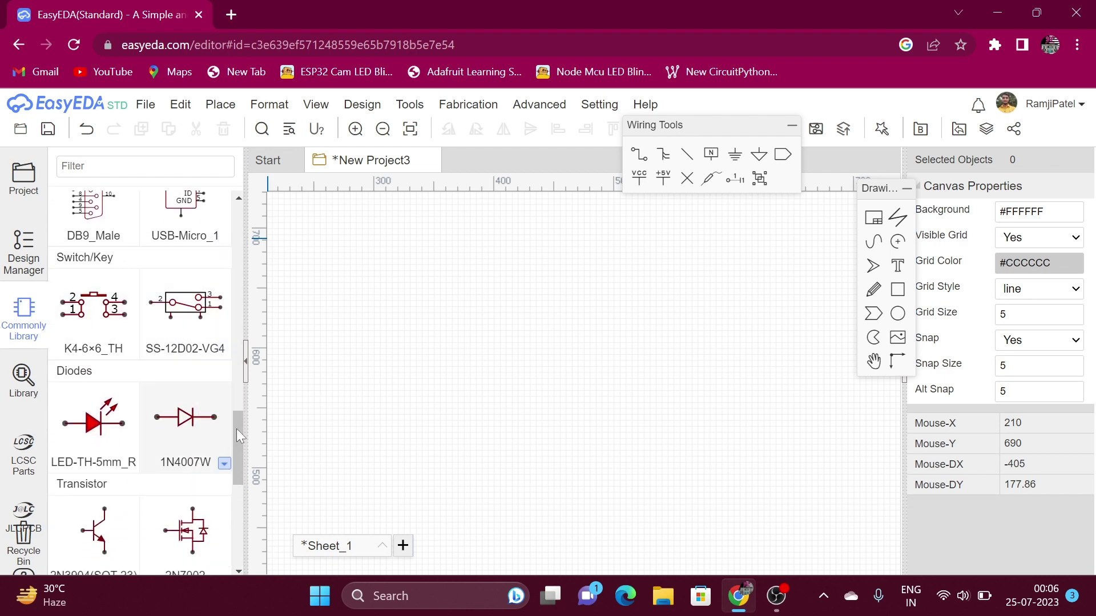
left_click_drag(239, 429, 239, 439)
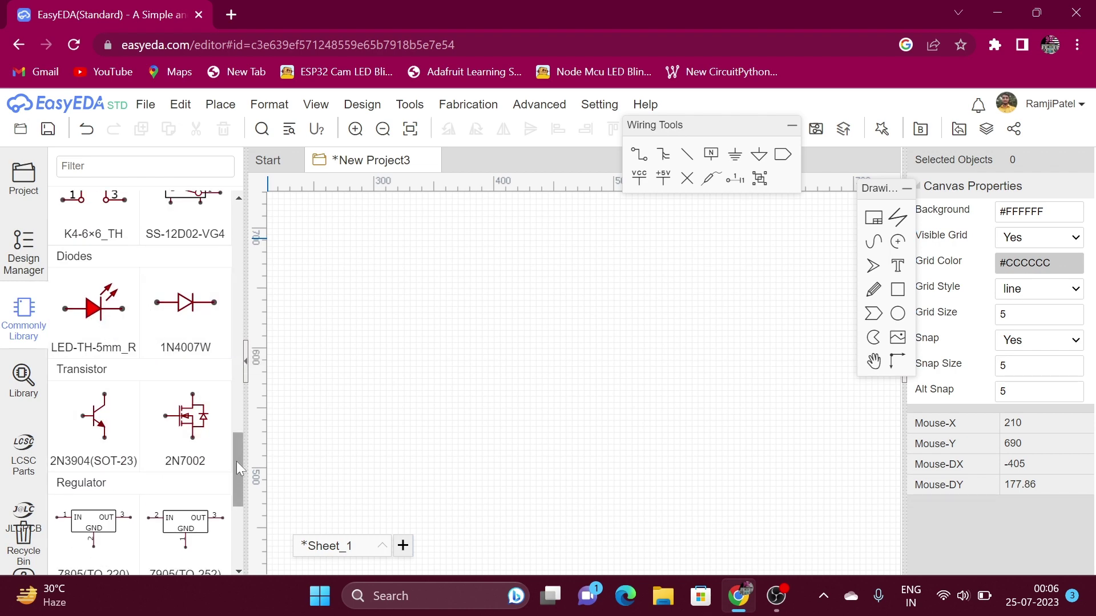
left_click_drag(236, 461, 235, 504)
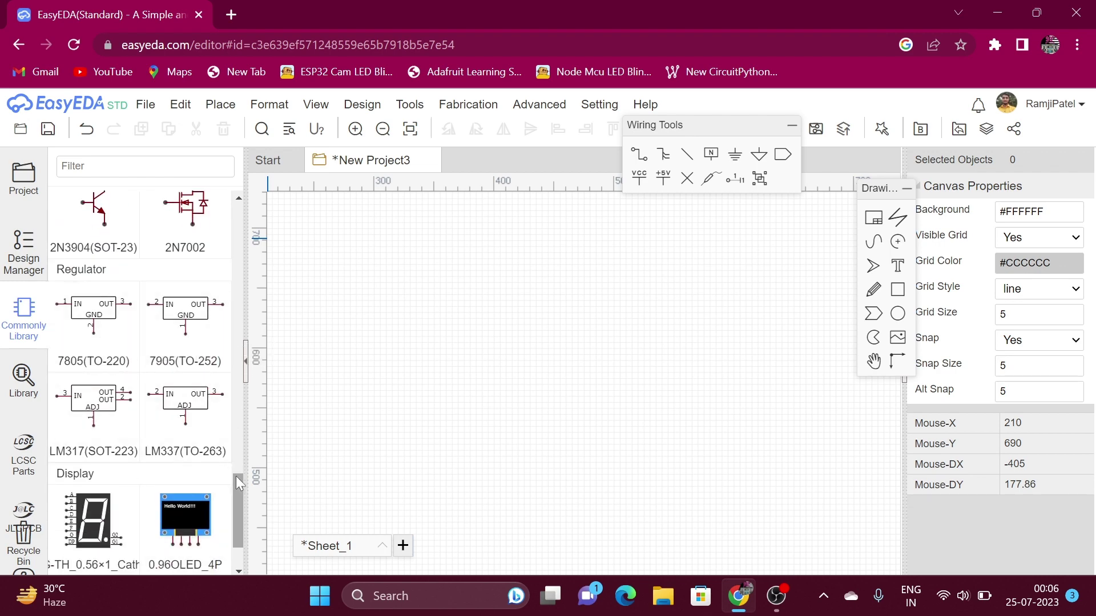
left_click_drag(235, 478, 236, 483)
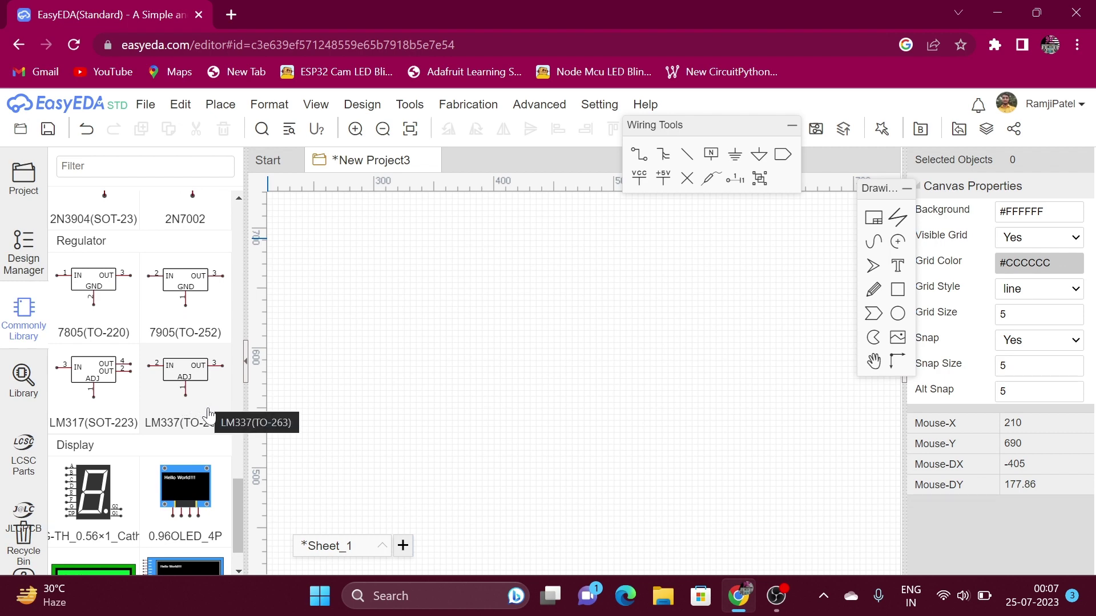
scroll(238, 488, "down", 1)
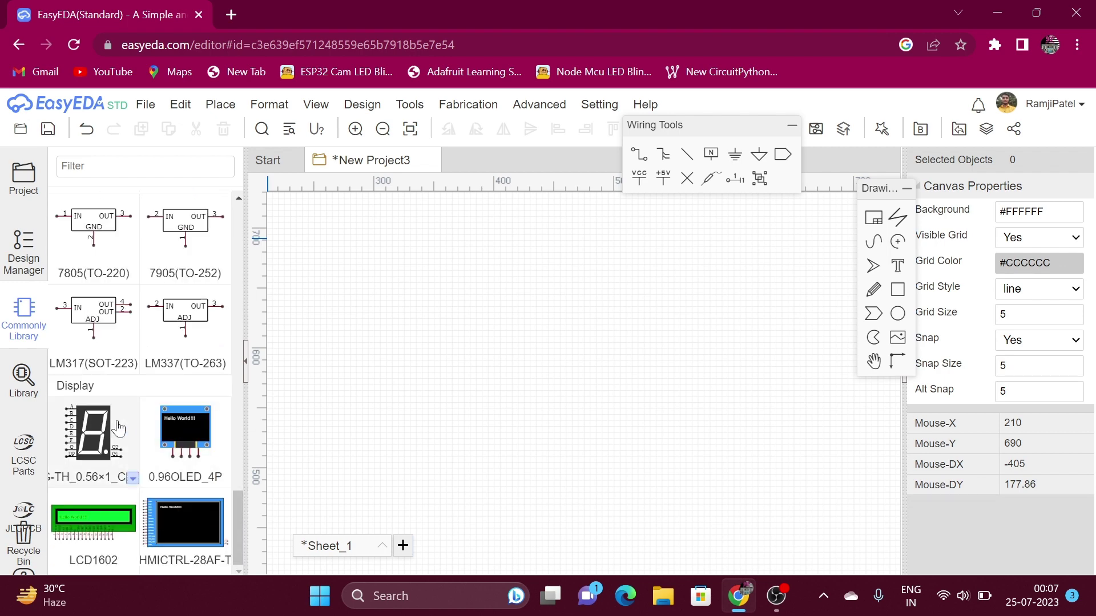
mouse_move(199, 471)
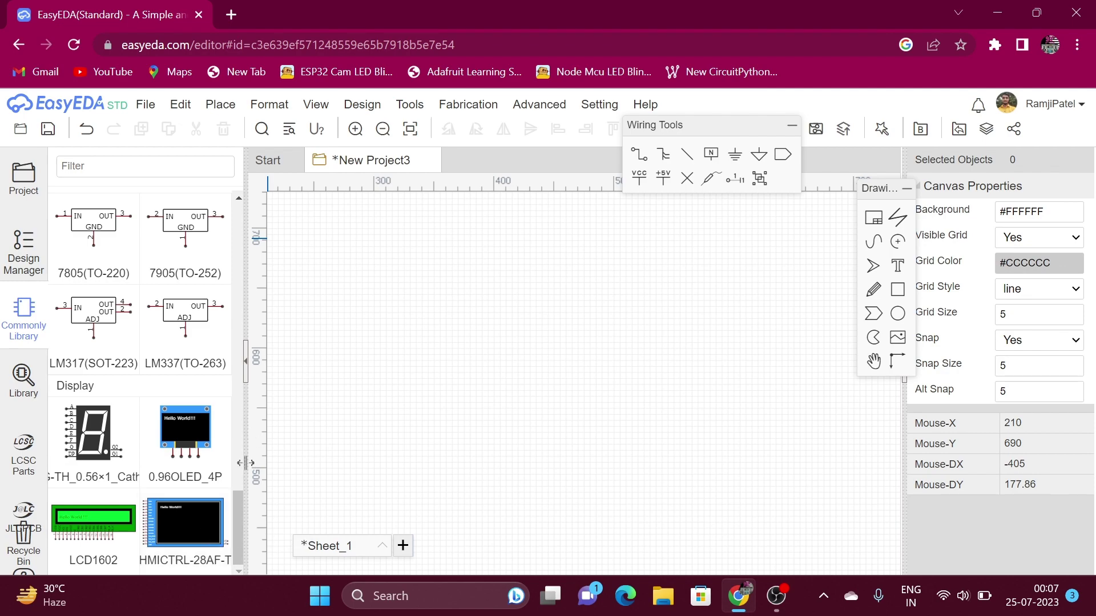
left_click_drag(239, 519, 243, 365)
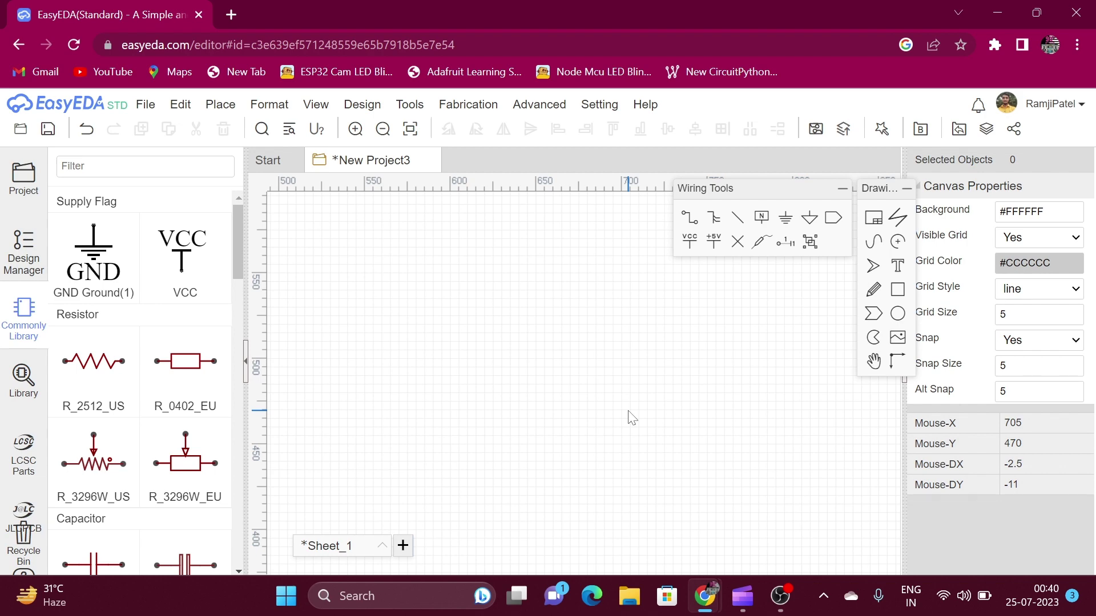
Place ten GND ground symbols spread across the schematic sheet
left_click(92, 257)
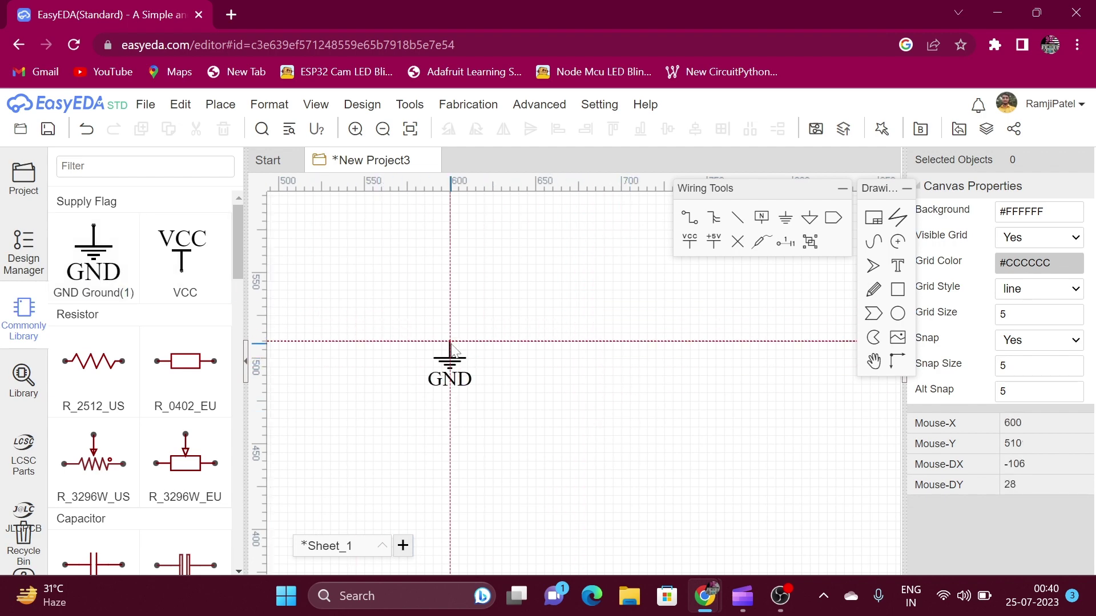
left_click(479, 341)
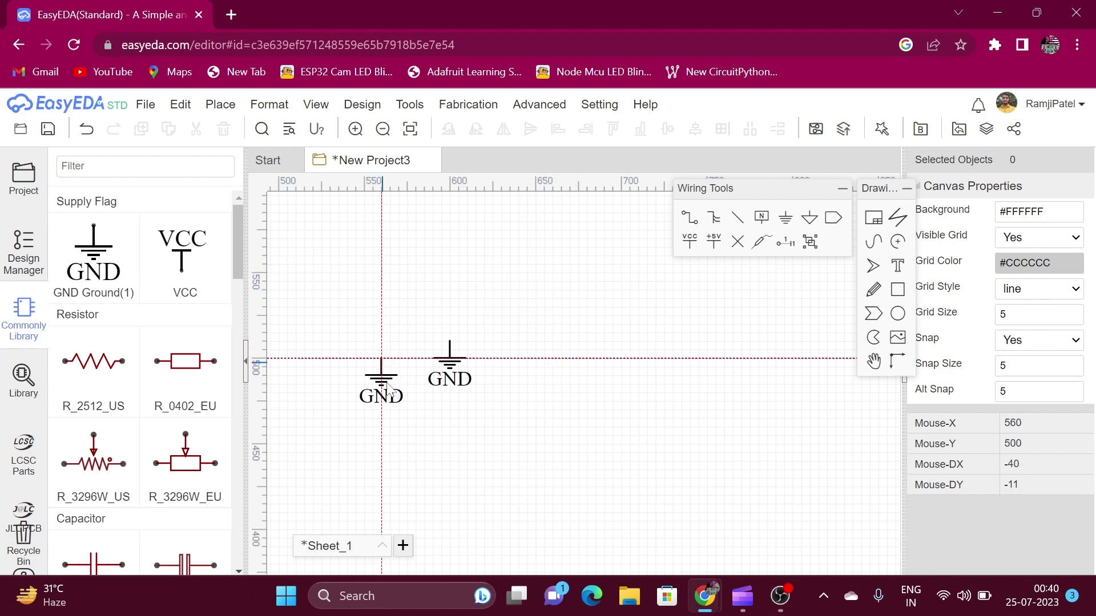
left_click(364, 399)
left_click(339, 239)
left_click(484, 239)
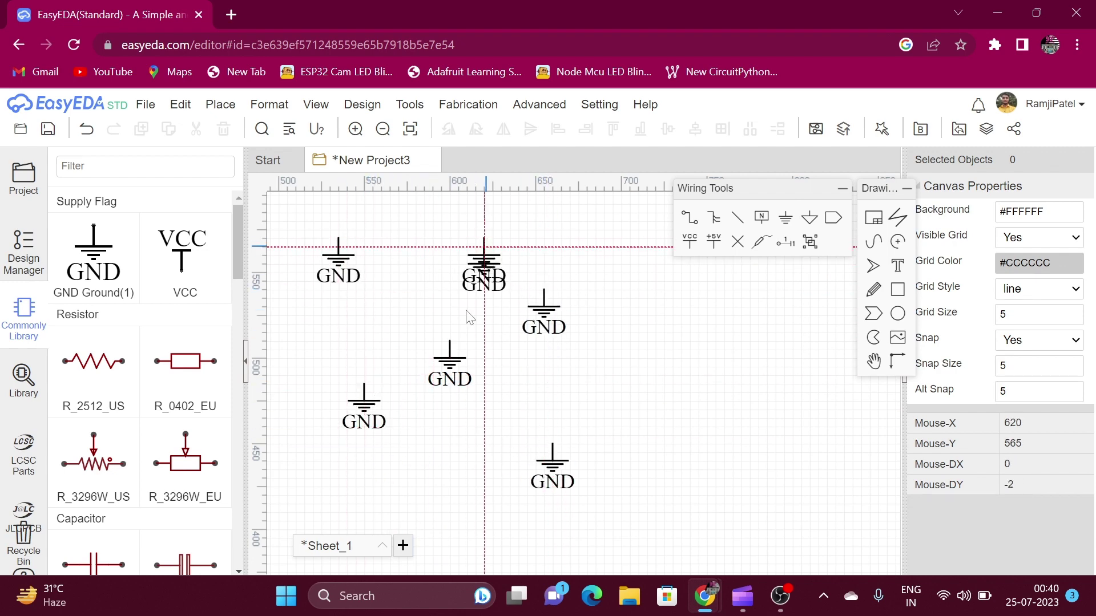
left_click(544, 290)
left_click(458, 488)
left_click(638, 392)
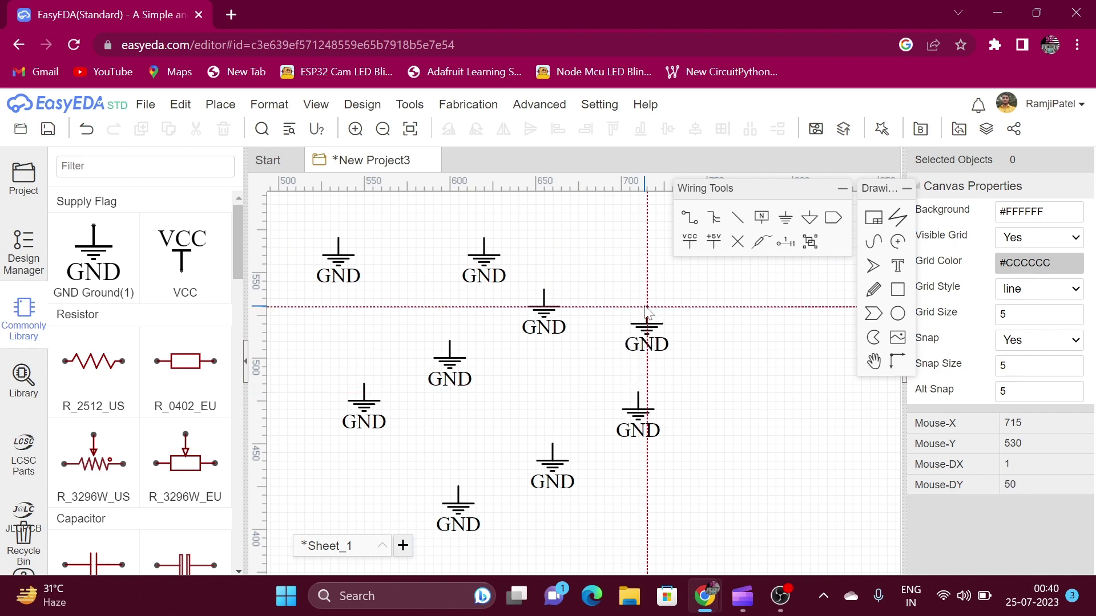
left_click(646, 307)
left_click(767, 418)
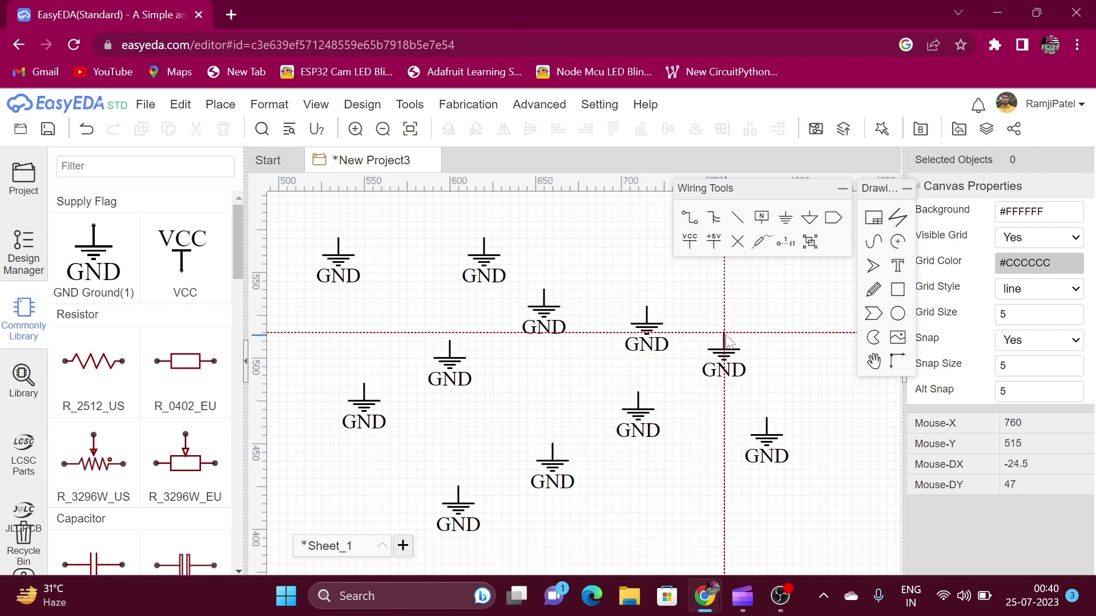
key("Escape")
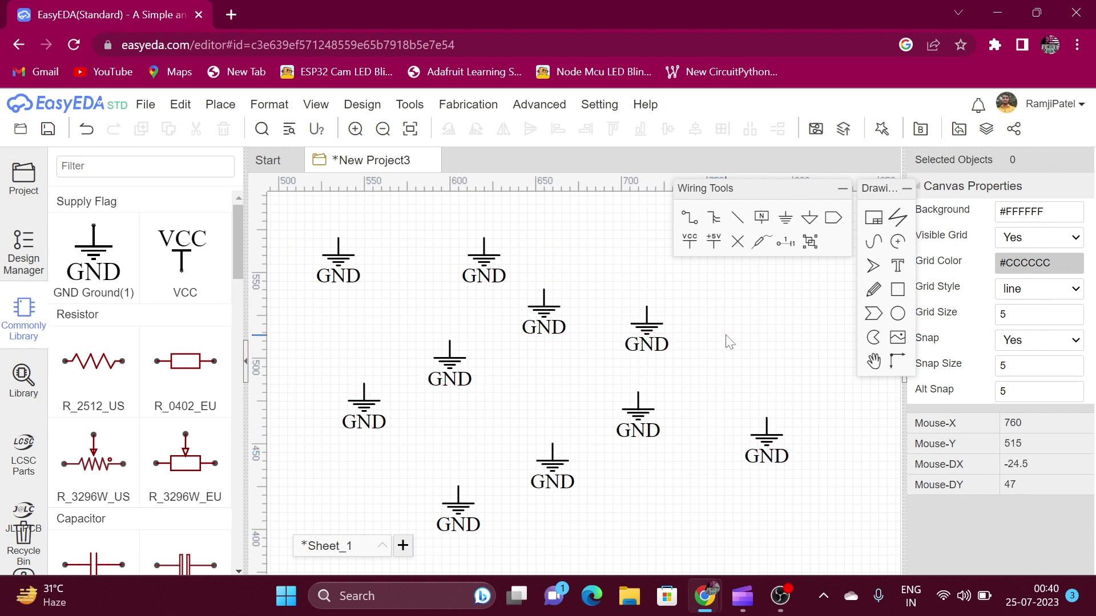
Place three R_0402_EU resistors one below another beside the ground symbols, and end placement
left_click(174, 391)
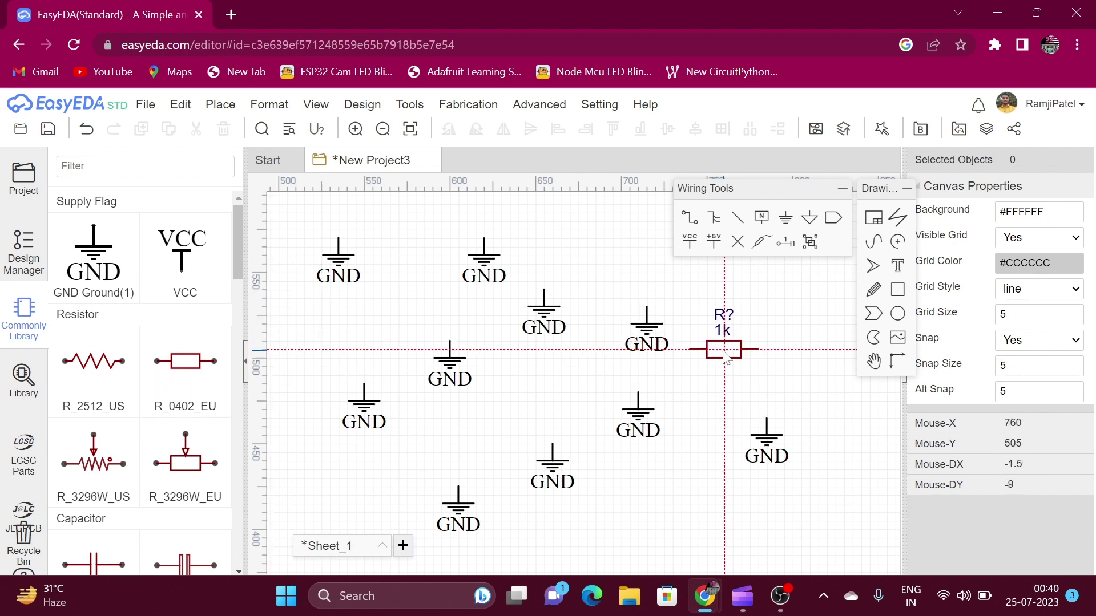
left_click(749, 324)
left_click(741, 401)
left_click(689, 486)
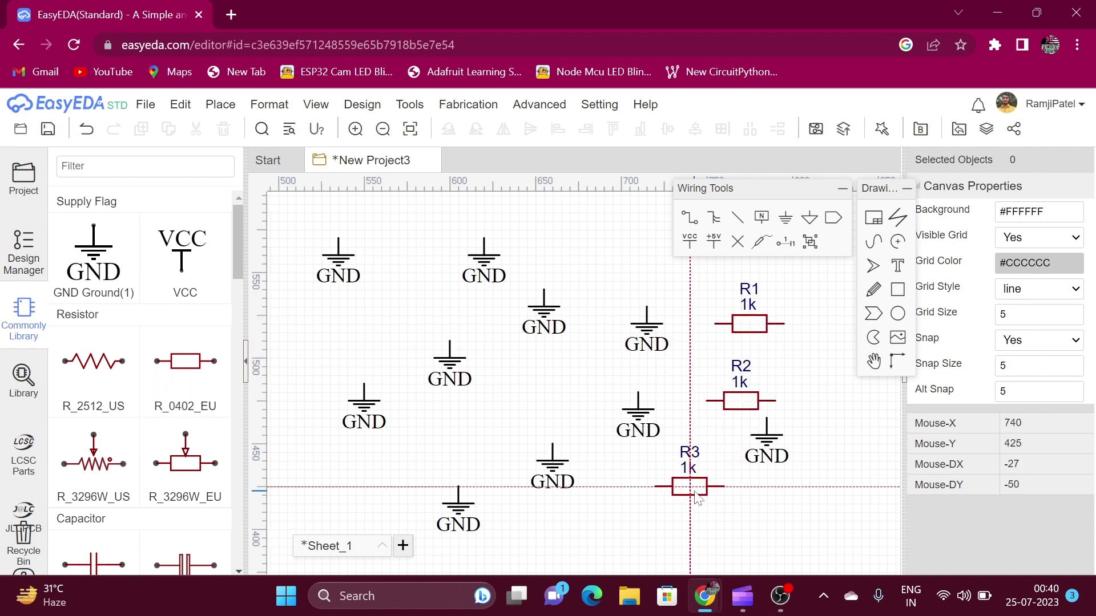
key("Escape")
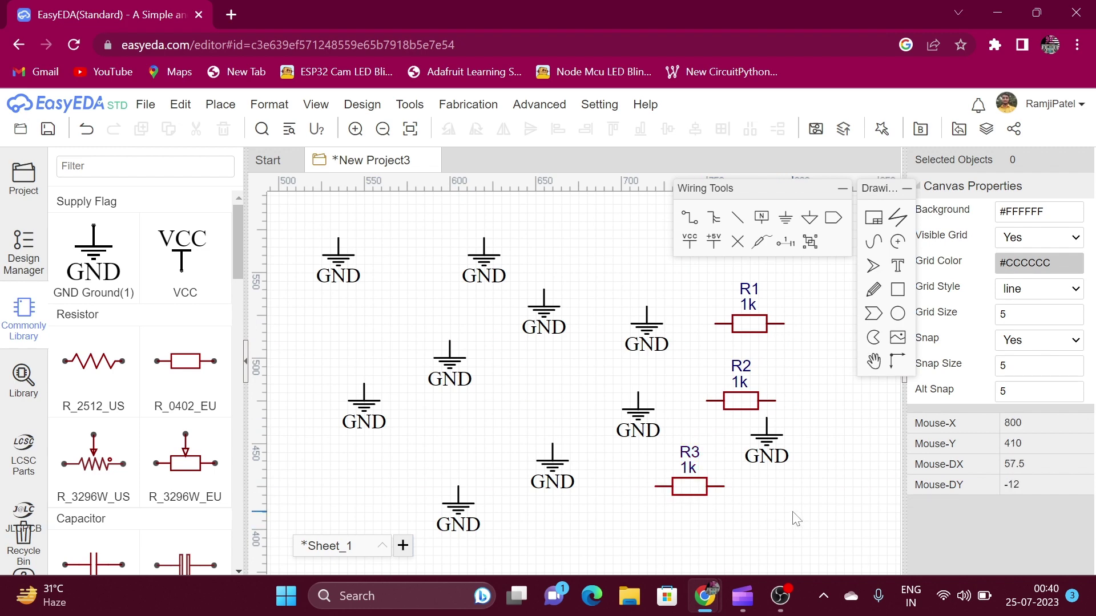
Delete resistors R3 and R2 from the sheet, leaving only R1
left_click(700, 490)
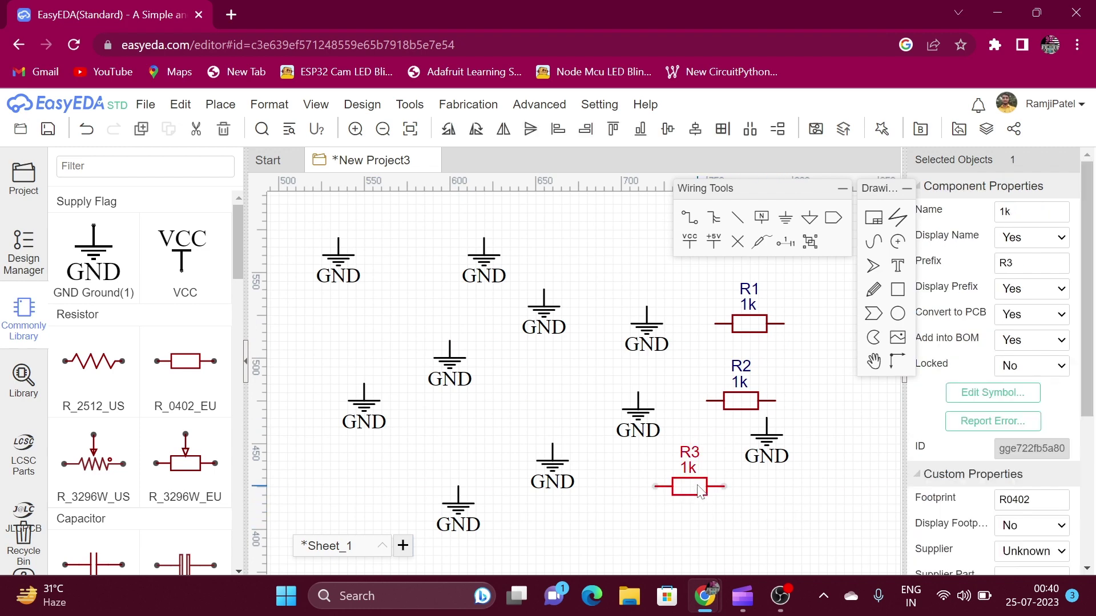
key("Delete")
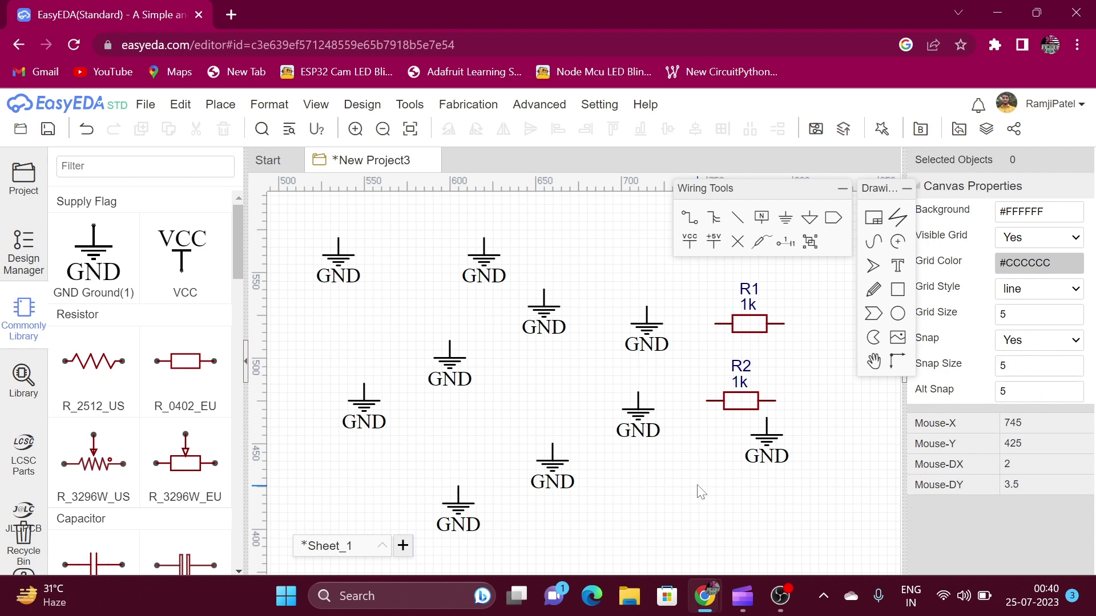
left_click(743, 407)
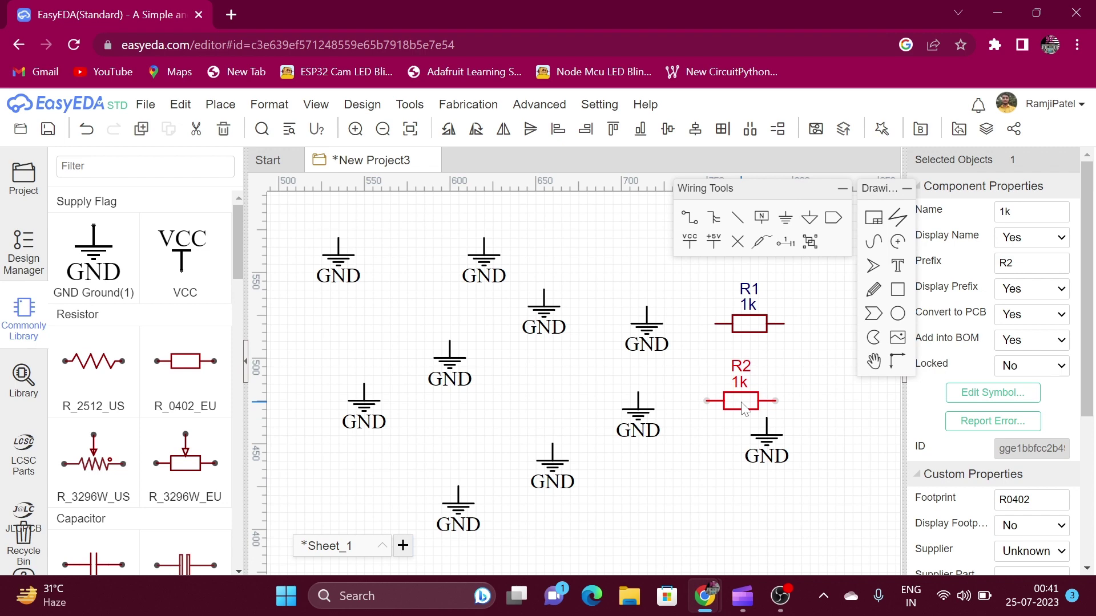
right_click(743, 408)
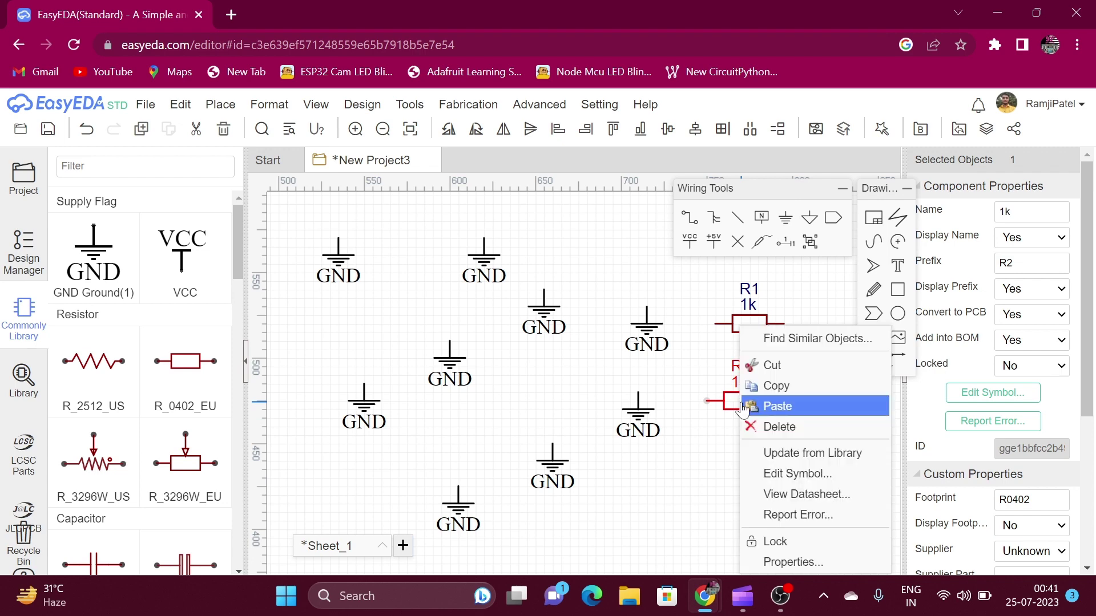
left_click(770, 427)
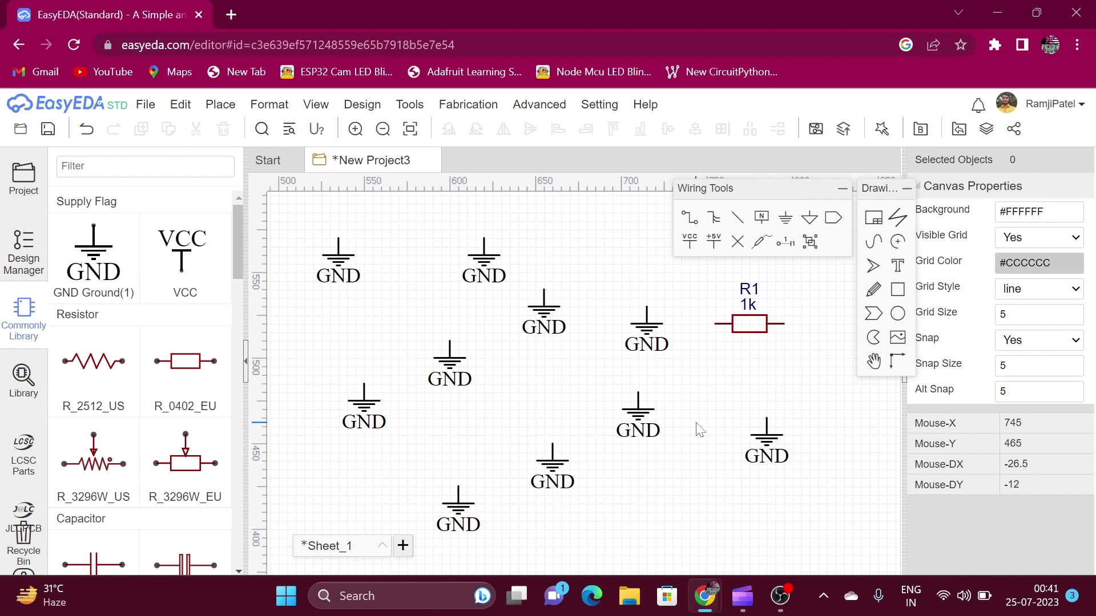
Rotate resistor R1 repeatedly in 90-degree steps until it lies horizontal with its labels above, and deselect it
left_click(746, 323)
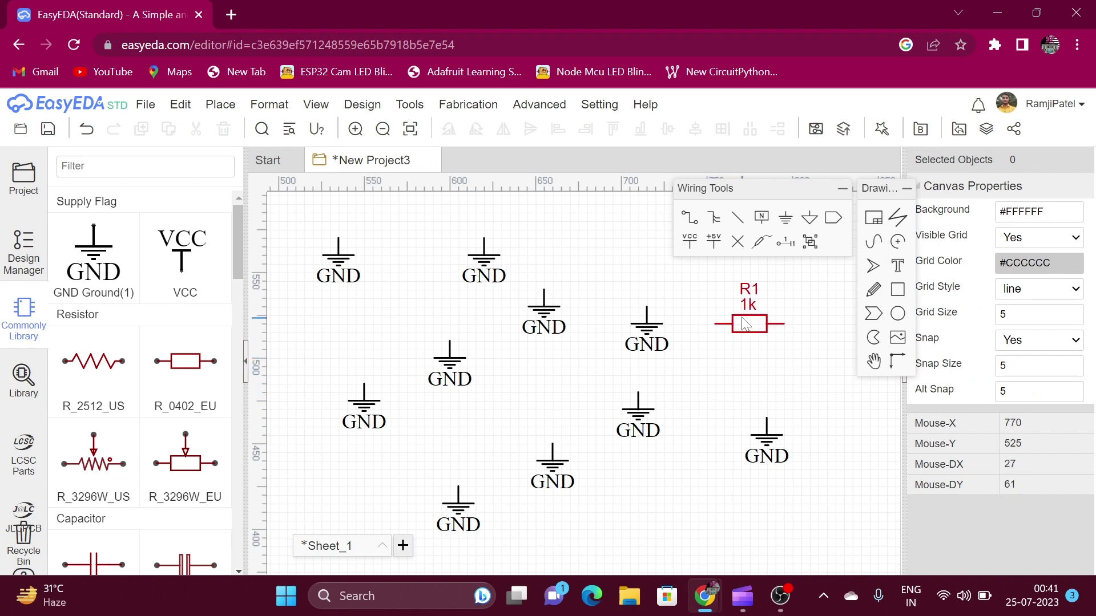
key("space")
key("space")
key("space")
key("space")
key("space")
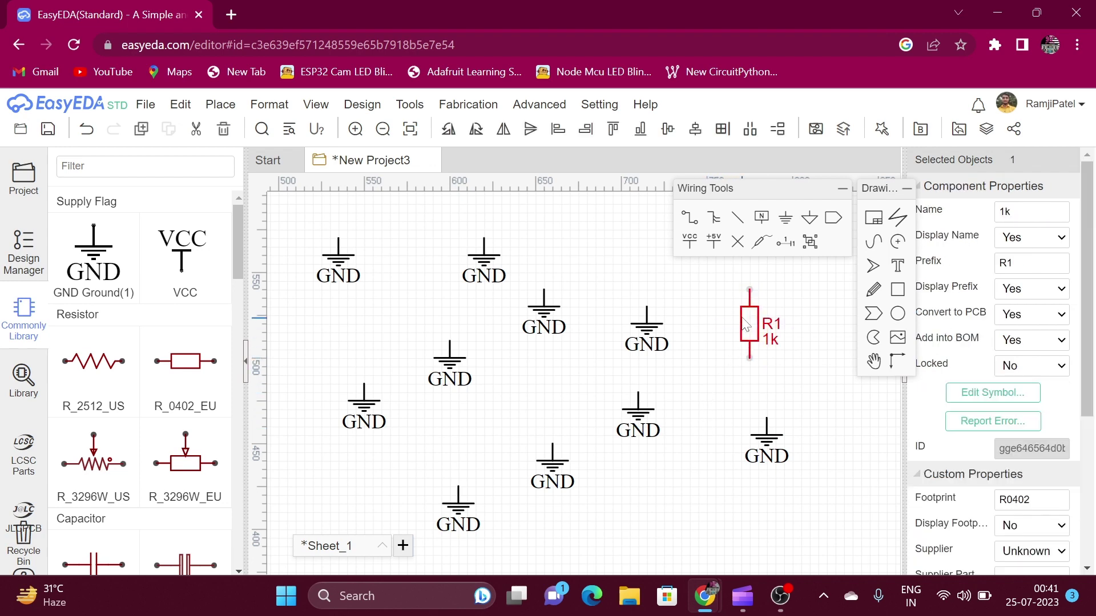
key("space")
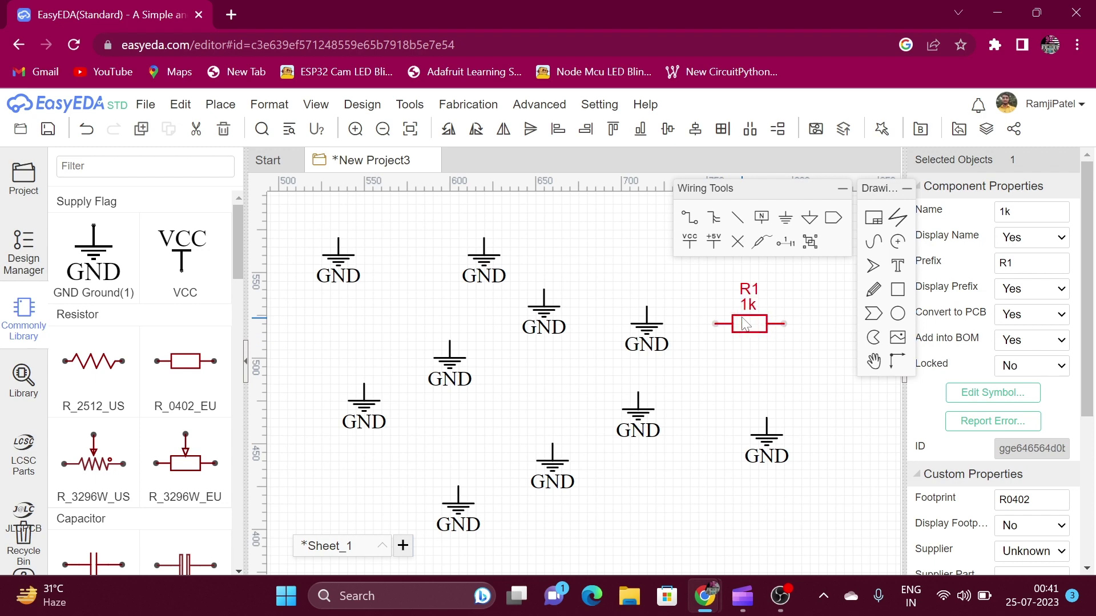
key("space")
key("space")
key("space")
key("space")
left_click(717, 432)
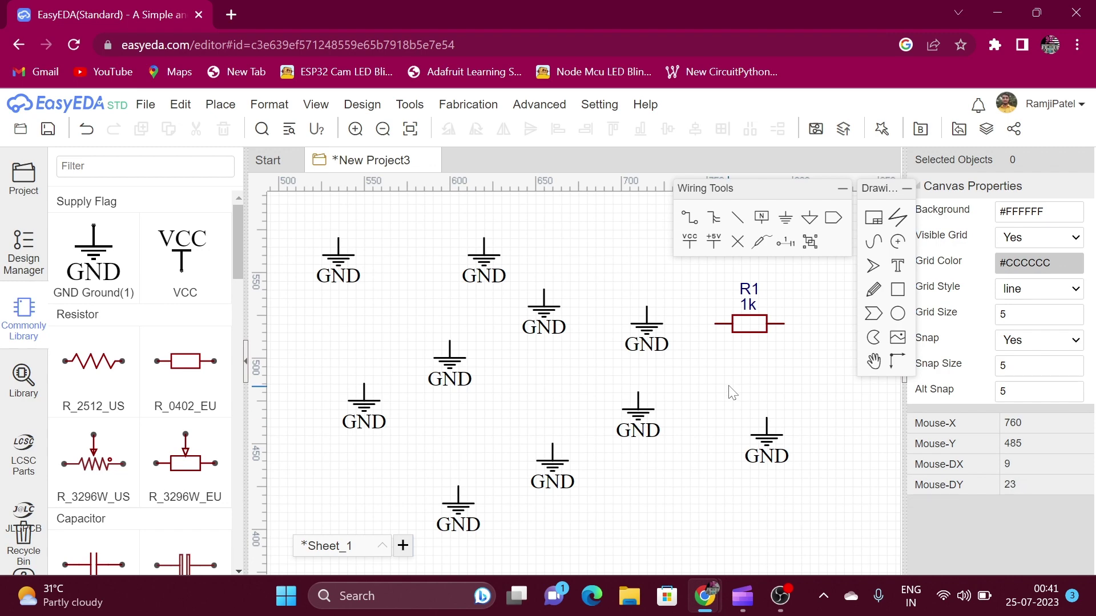
Flip resistor R1 vertically so its labels sit below the body, and deselect it
left_click(749, 331)
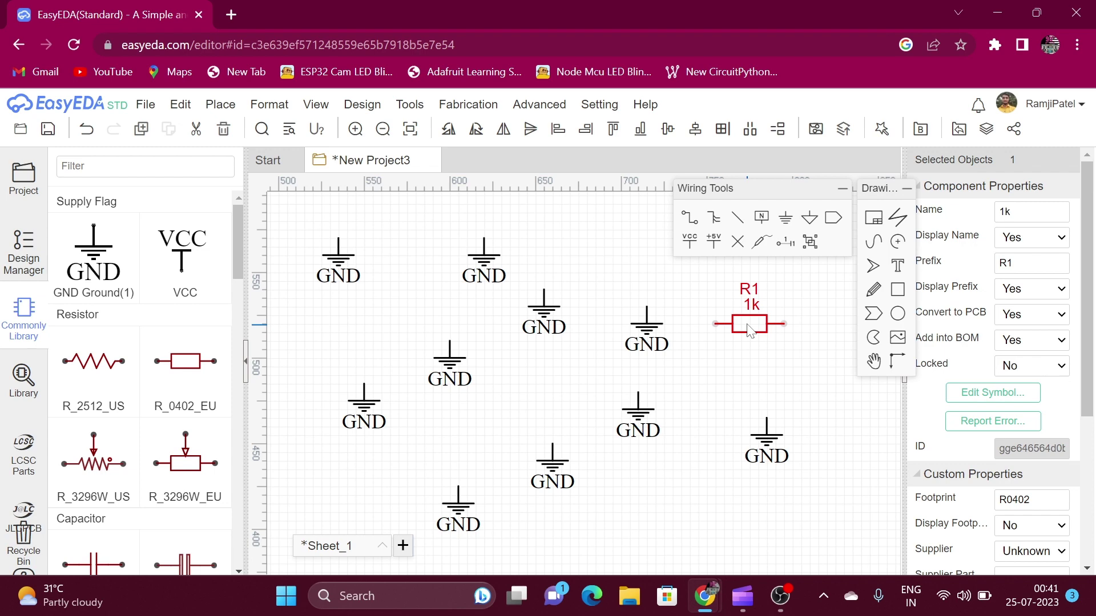
key("y")
key("y")
key("y")
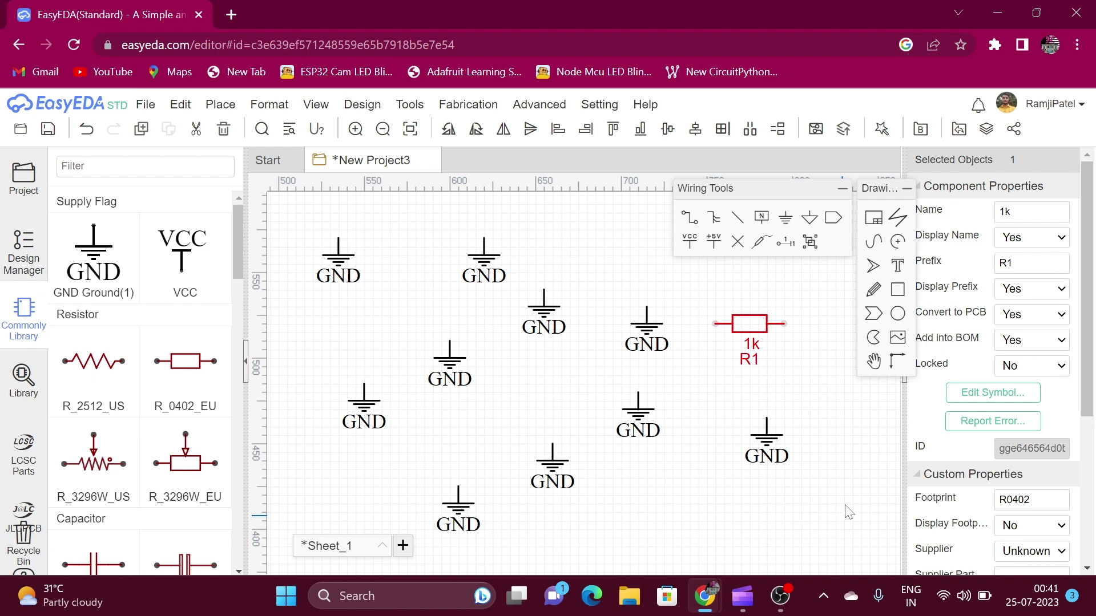
left_click(848, 484)
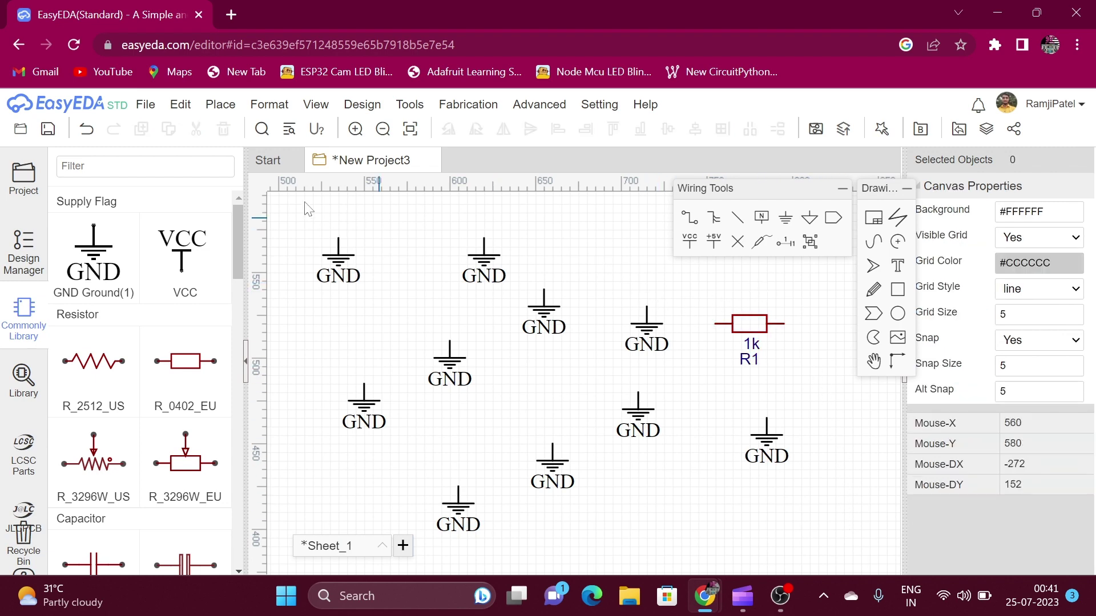
Rotate resistor R1 left by 90 degrees, and rotate it right again so it lies horizontal
left_click(281, 105)
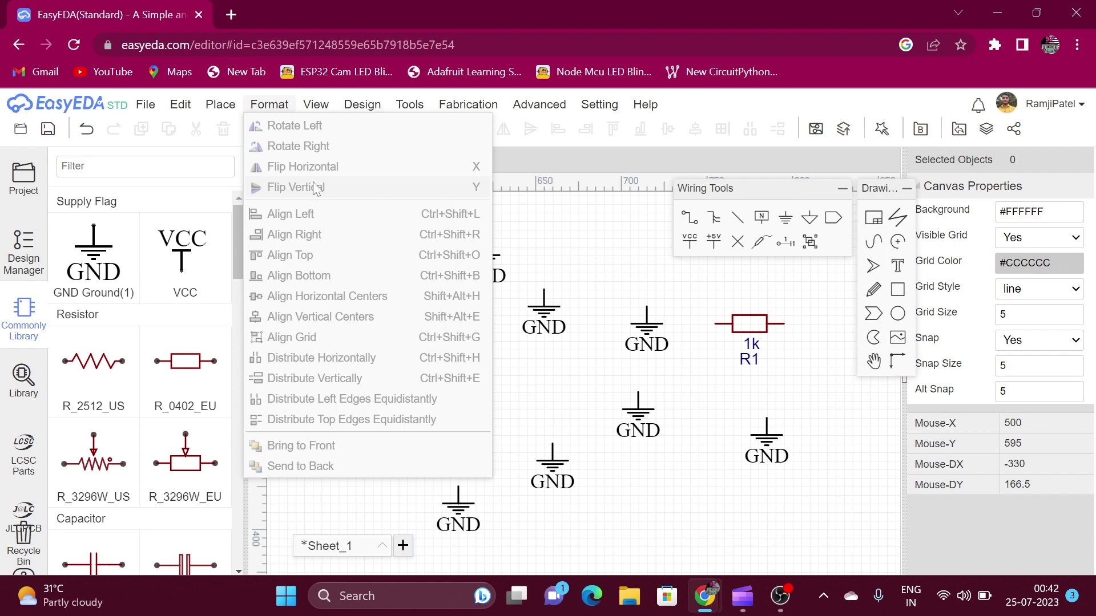
left_click(685, 482)
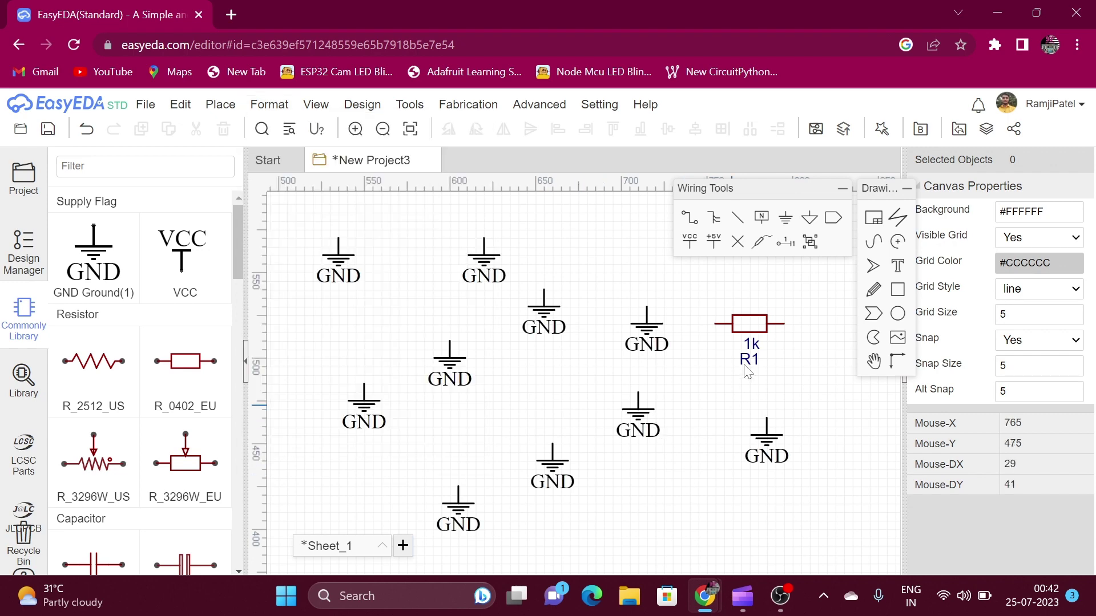
left_click(744, 333)
left_click(268, 105)
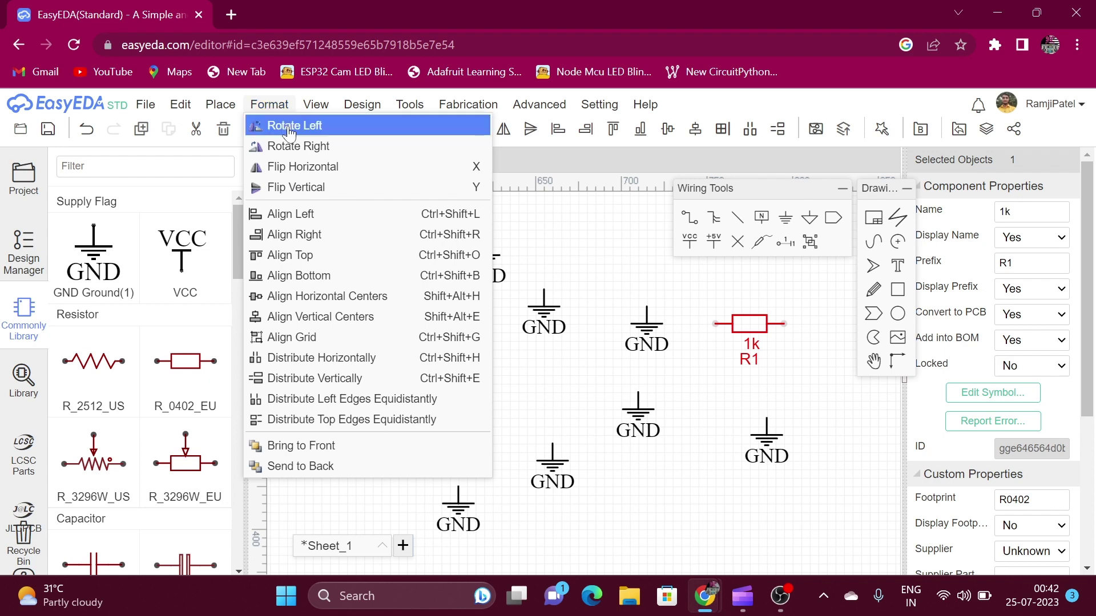
left_click(290, 127)
left_click(272, 107)
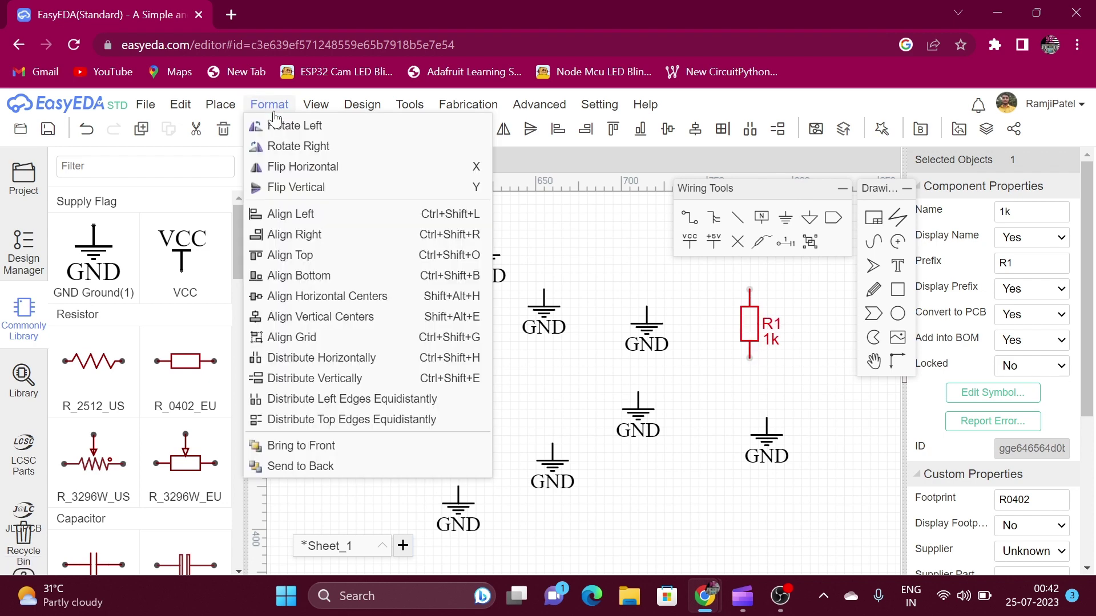
left_click(298, 146)
Flip resistor R1 horizontally, and flip it vertically so its labels sit below the body
left_click(269, 105)
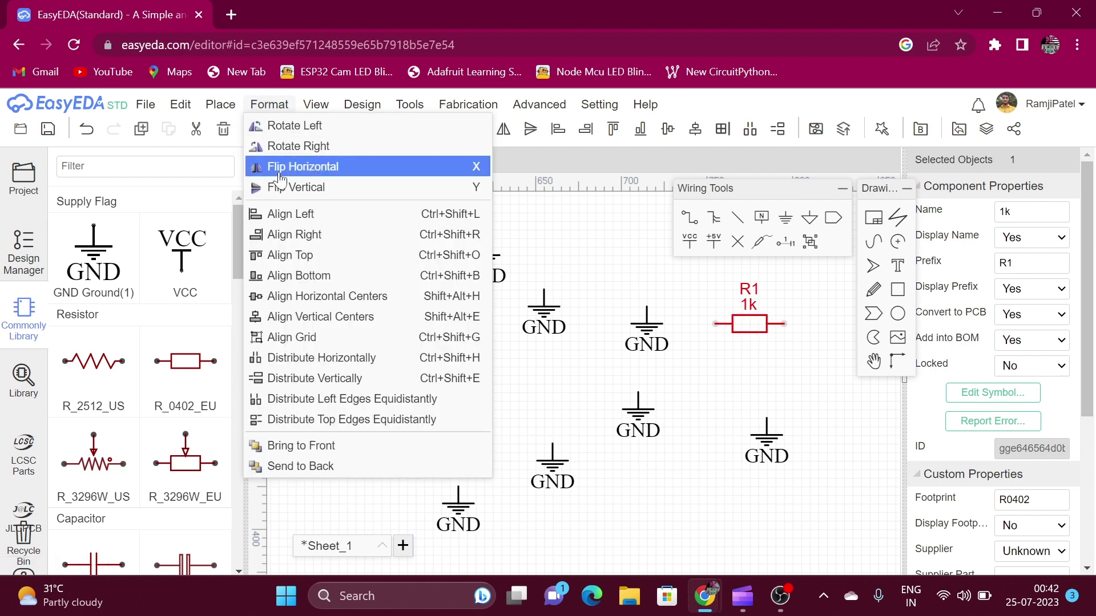
left_click(279, 168)
left_click(278, 110)
left_click(284, 190)
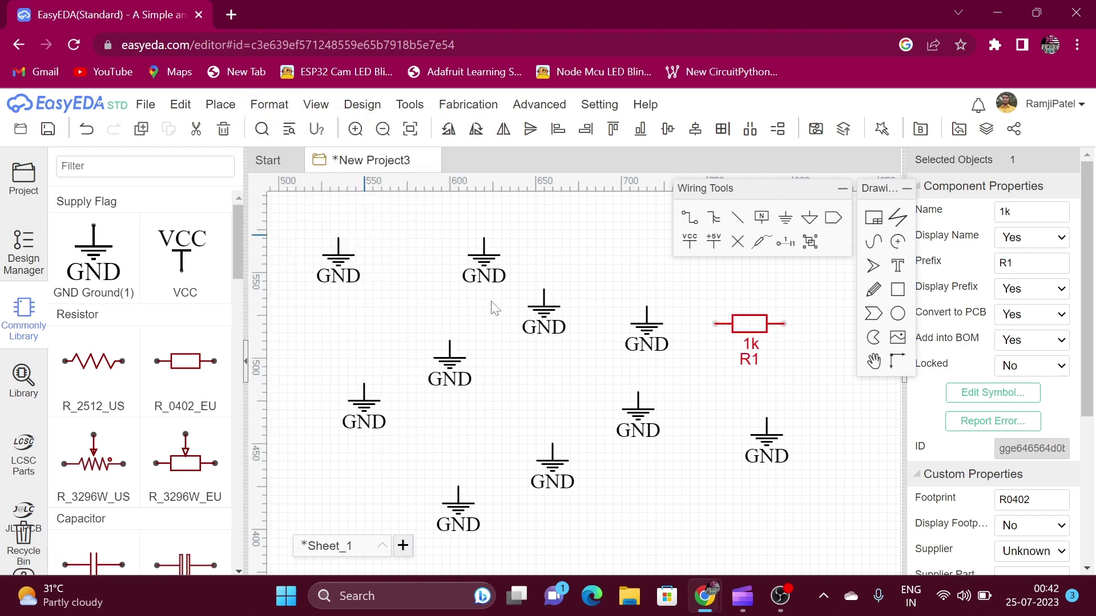
Select all ground symbols and resistor R1, and delete them to clear the sheet
left_click(705, 481)
key("ctrl+a")
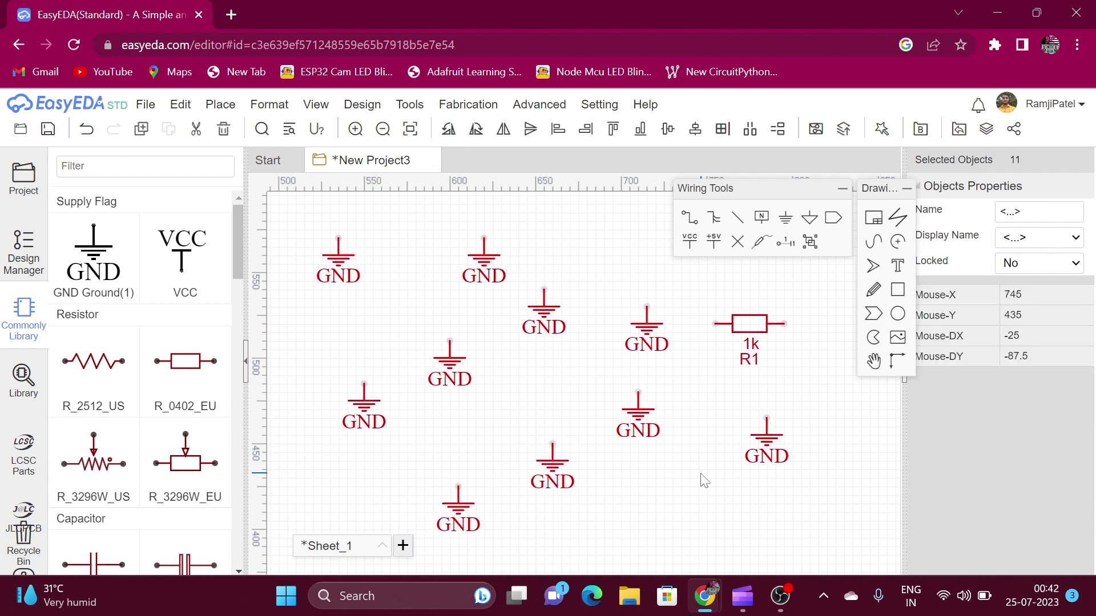
key("Delete")
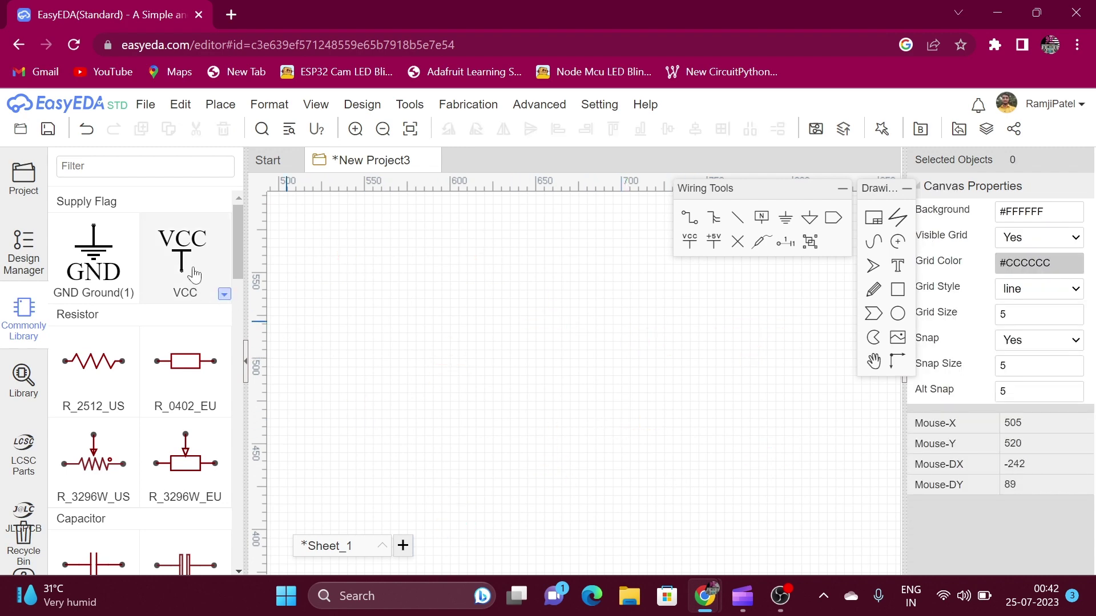
Switch the library's VCC supply flag through the +5V, VEE, -5V and Bar variants, and set it back to +5V
left_click(223, 295)
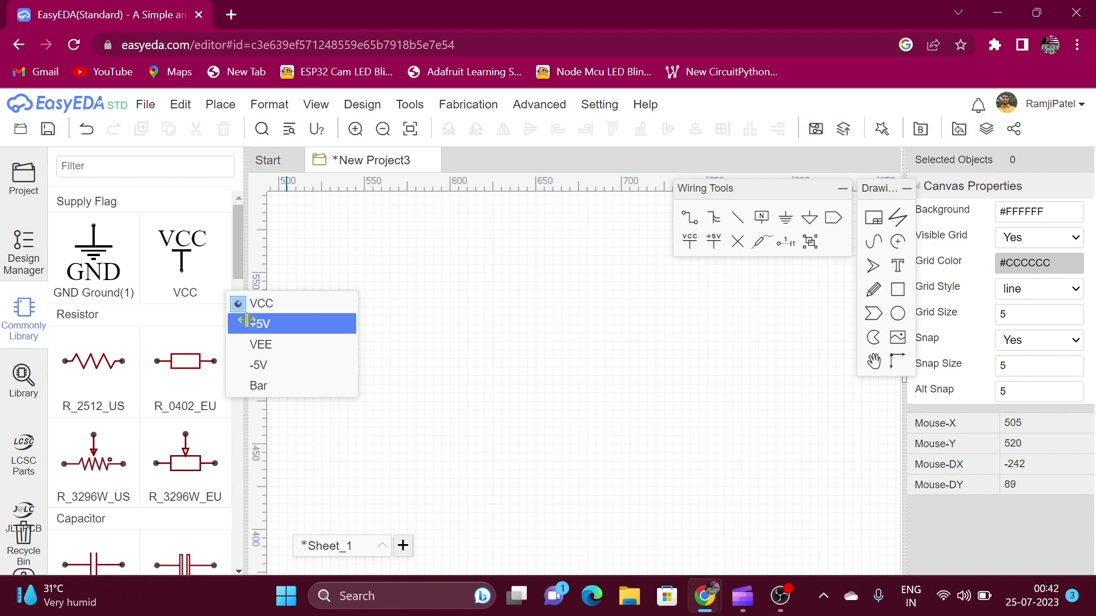
left_click(247, 323)
left_click(223, 296)
left_click(260, 344)
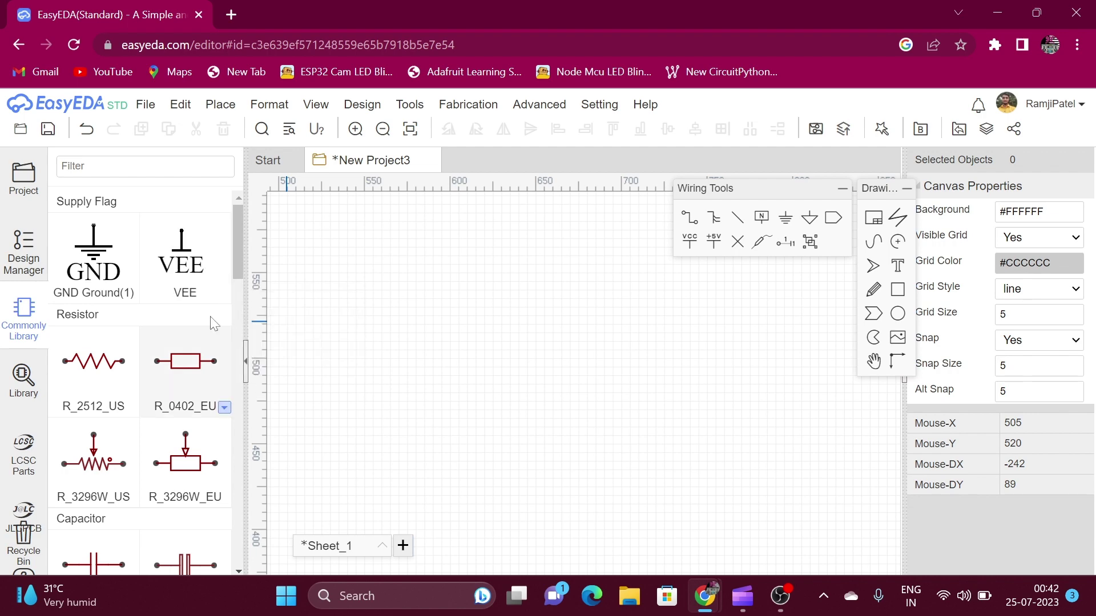
left_click(224, 295)
left_click(251, 365)
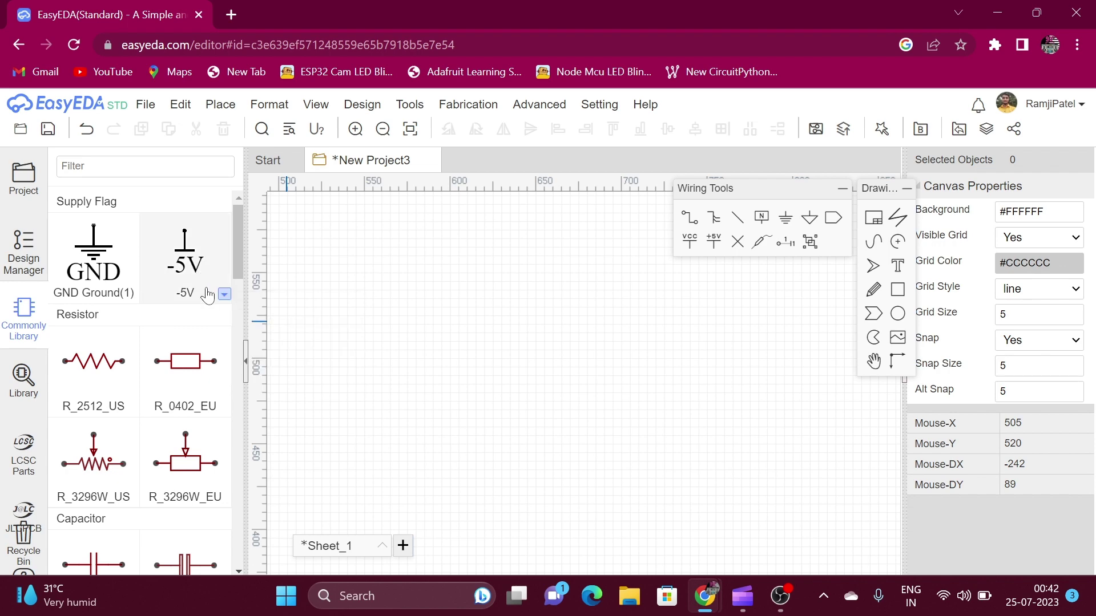
left_click(223, 295)
left_click(251, 380)
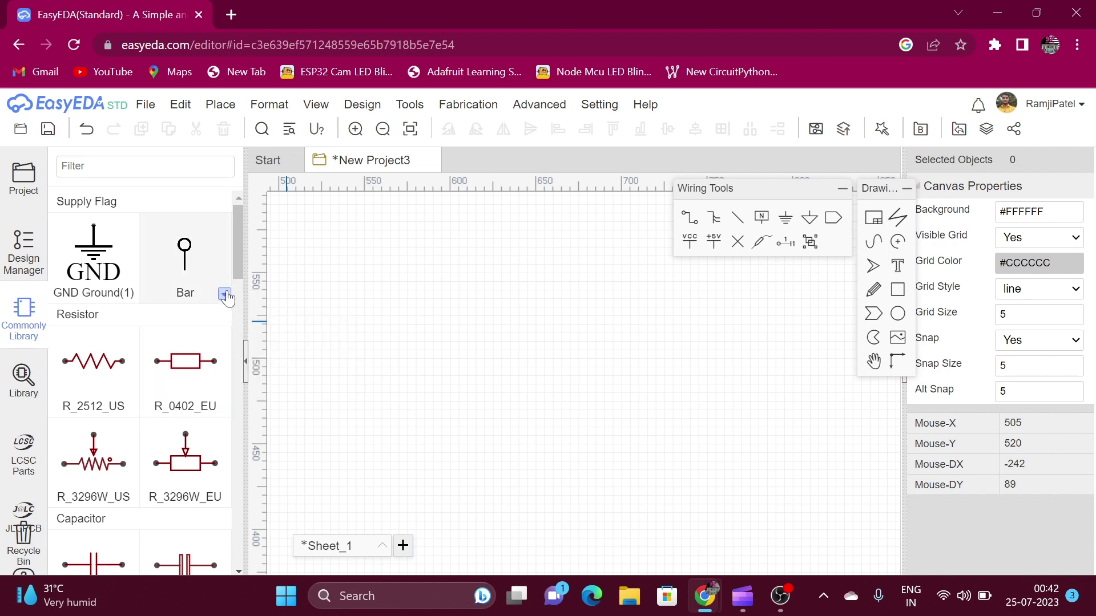
left_click(226, 296)
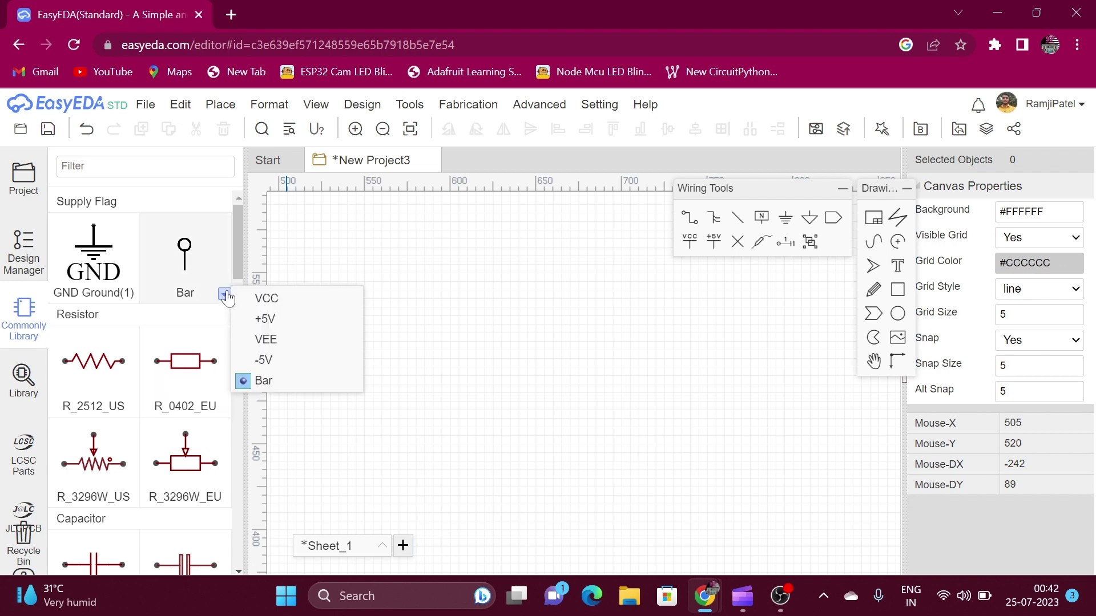
left_click(251, 321)
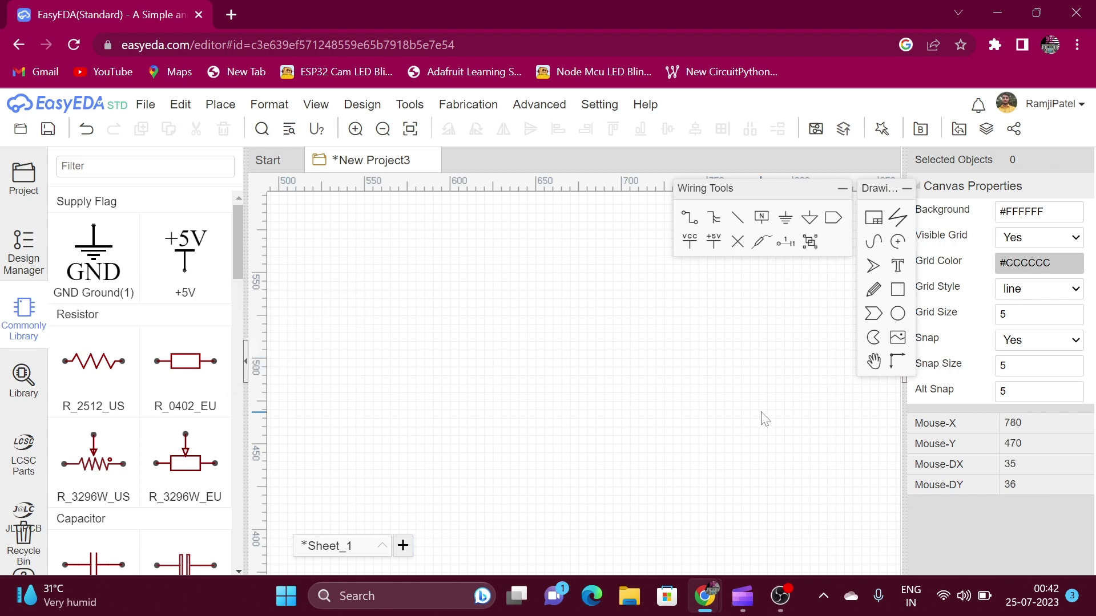
Place eight +5V supply flags scattered across the empty sheet
left_click(206, 289)
left_click(638, 375)
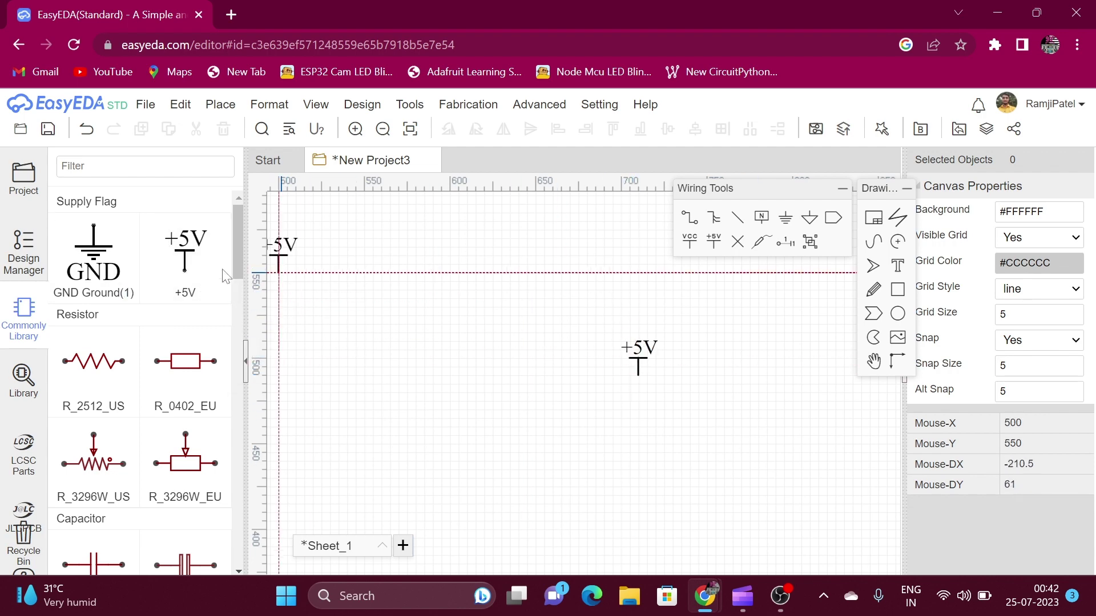
left_click(569, 350)
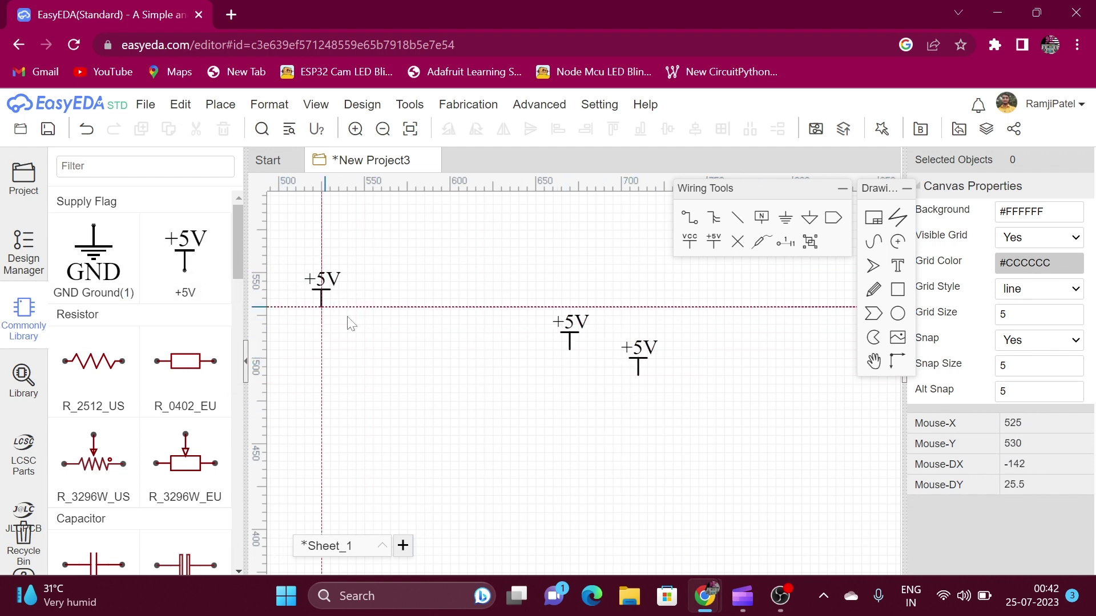
left_click(544, 435)
left_click(442, 306)
left_click(450, 383)
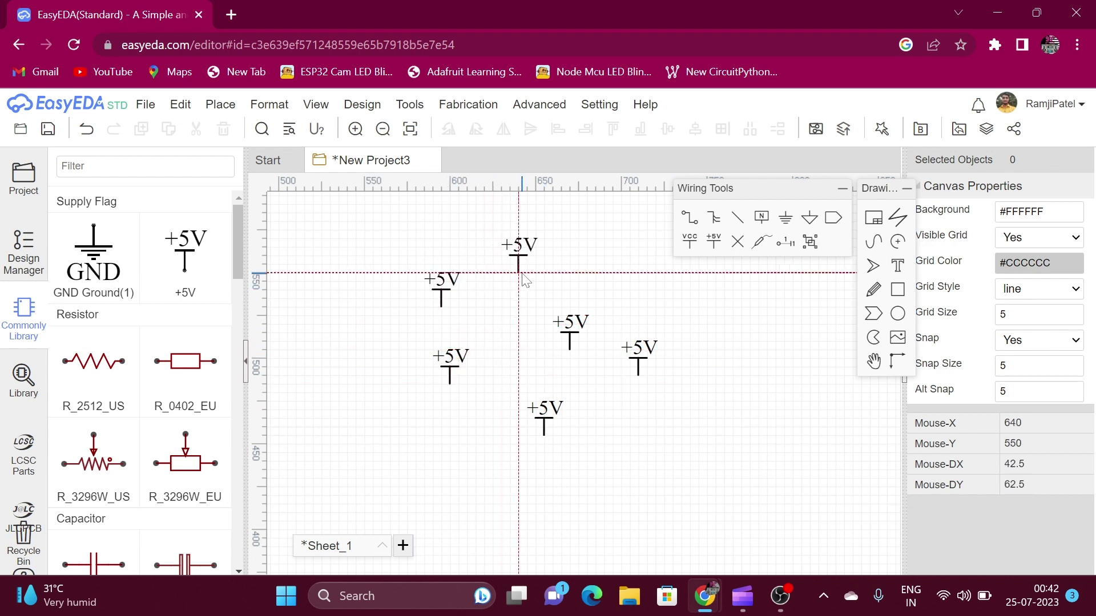
left_click(518, 272)
left_click(510, 375)
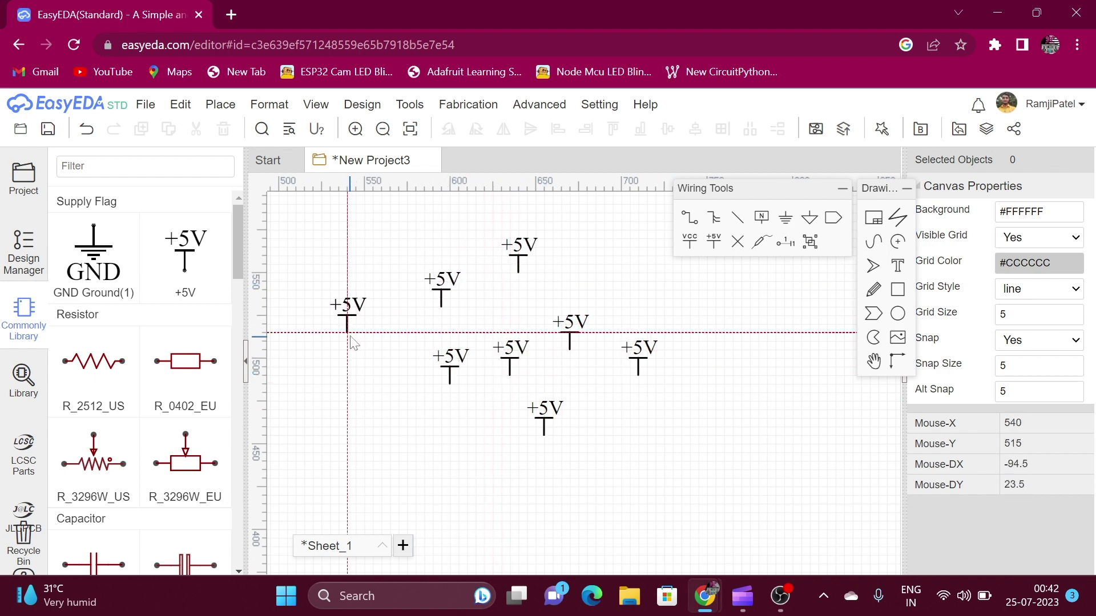
left_click(350, 337)
Delete all the +5V flags and the US-style resistor from the sheet
scroll(241, 278, "down", 1)
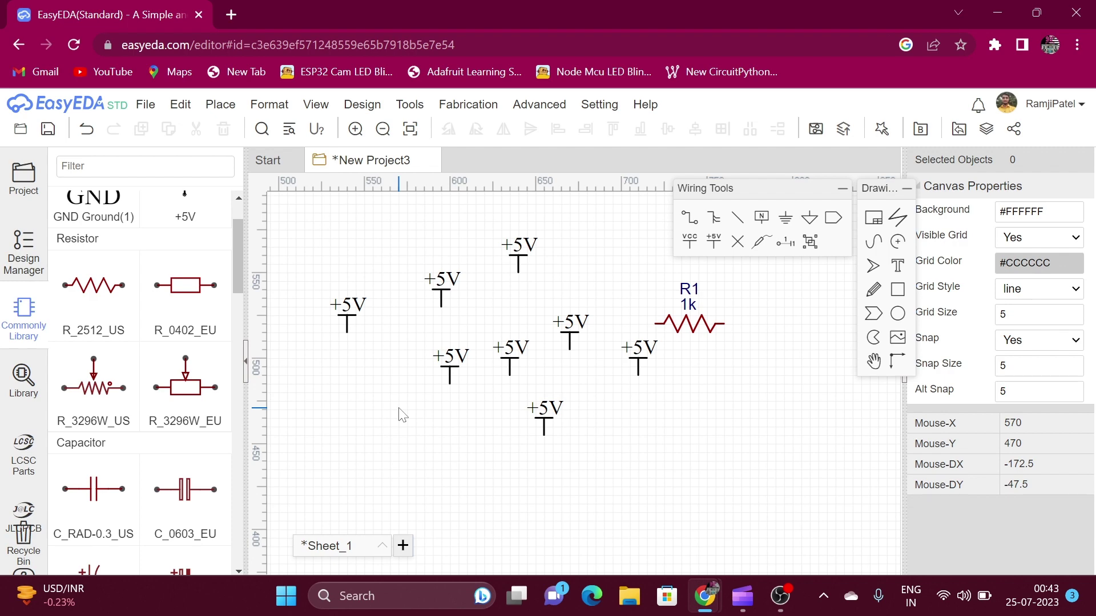
key("ctrl+a")
key("Delete")
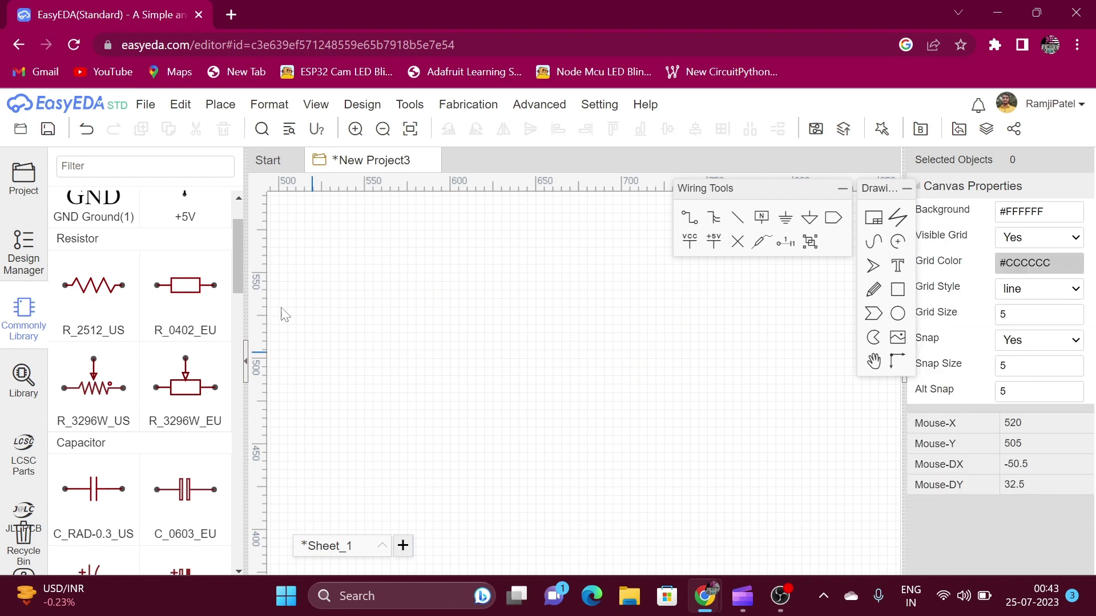
Place an R_3296W_US potentiometer and an R_3296W_EU potentiometer side by side on the sheet, and end placement
left_click(82, 415)
left_click(492, 306)
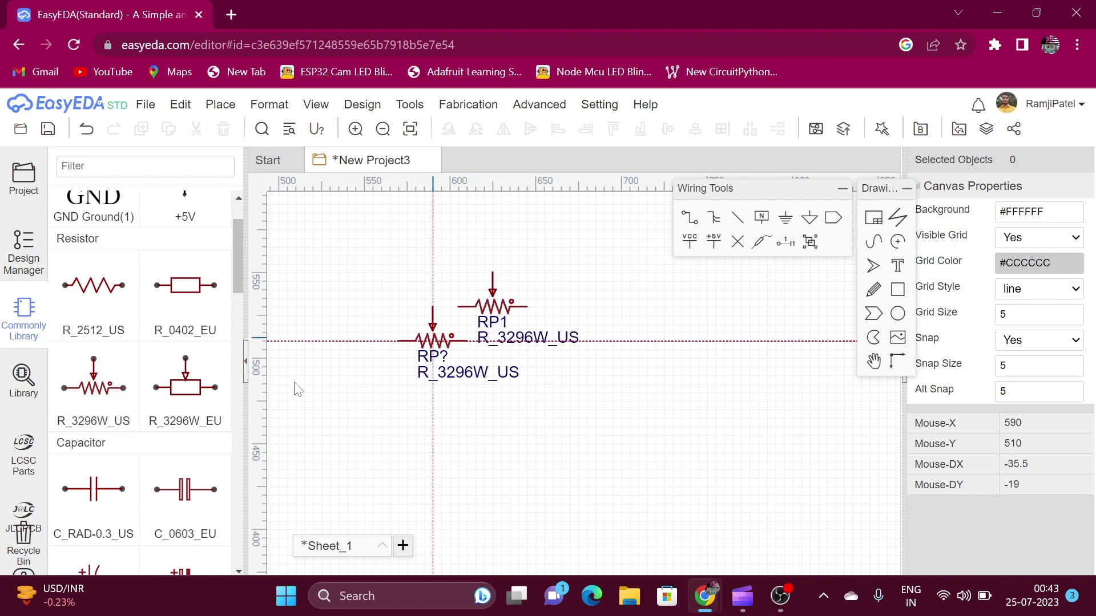
left_click(186, 394)
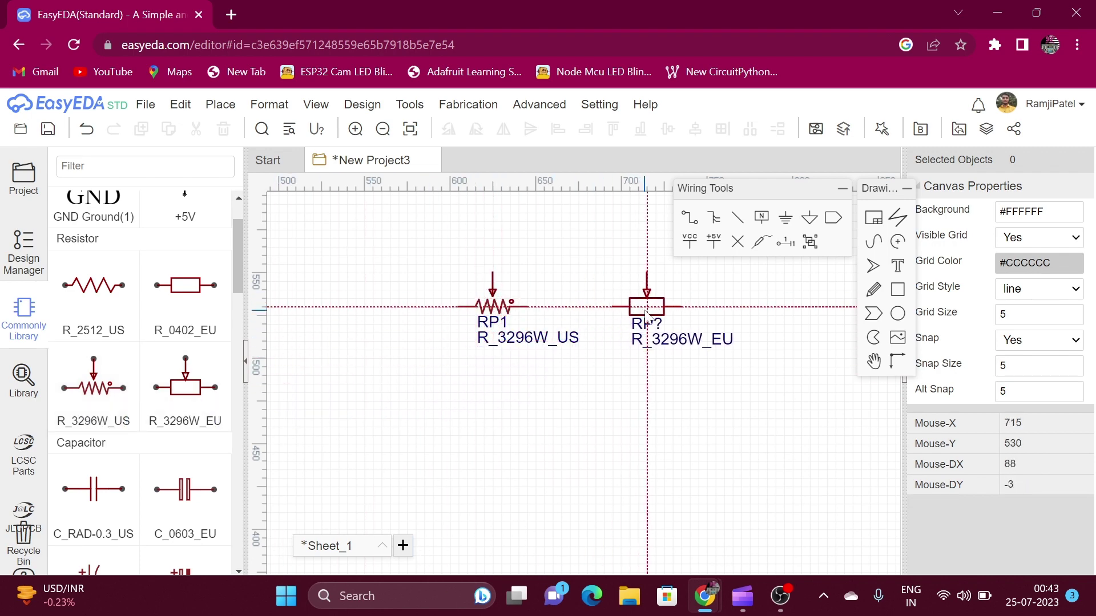
left_click(647, 312)
key("Escape")
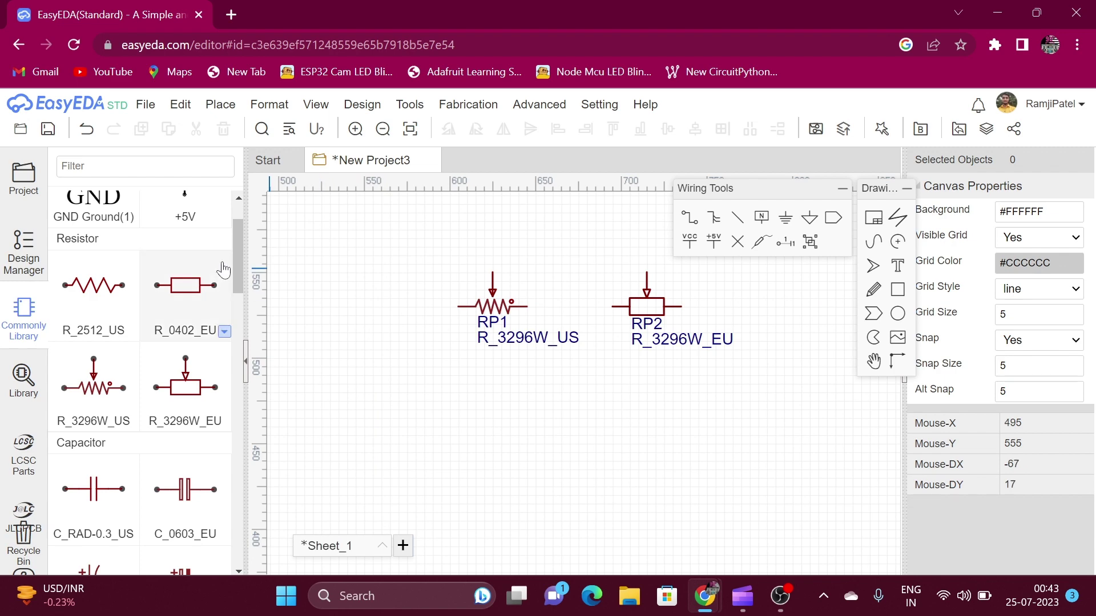
Place a C_RAD-0.3_US capacitor below potentiometer RP1 and a C_0603_EU capacitor below RP2
left_click_drag(238, 273, 238, 309)
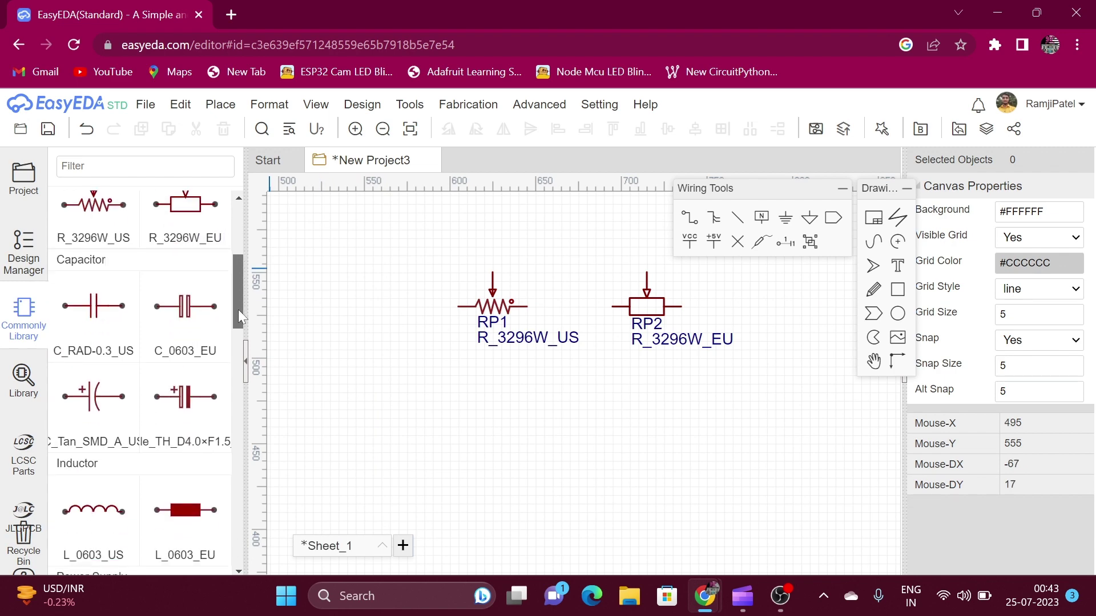
left_click(109, 321)
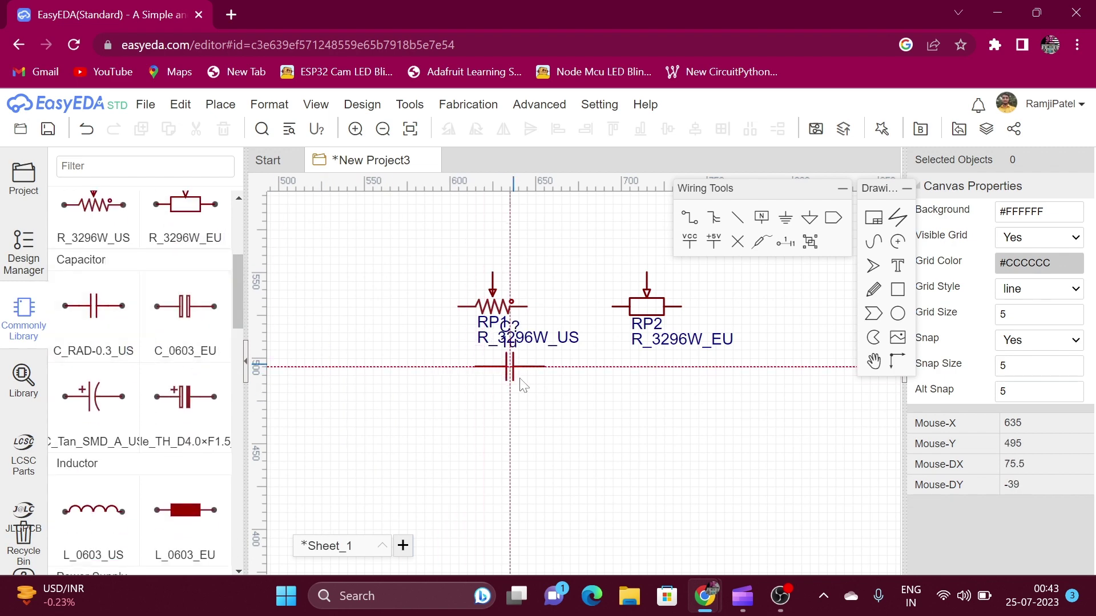
left_click(502, 411)
key("Escape")
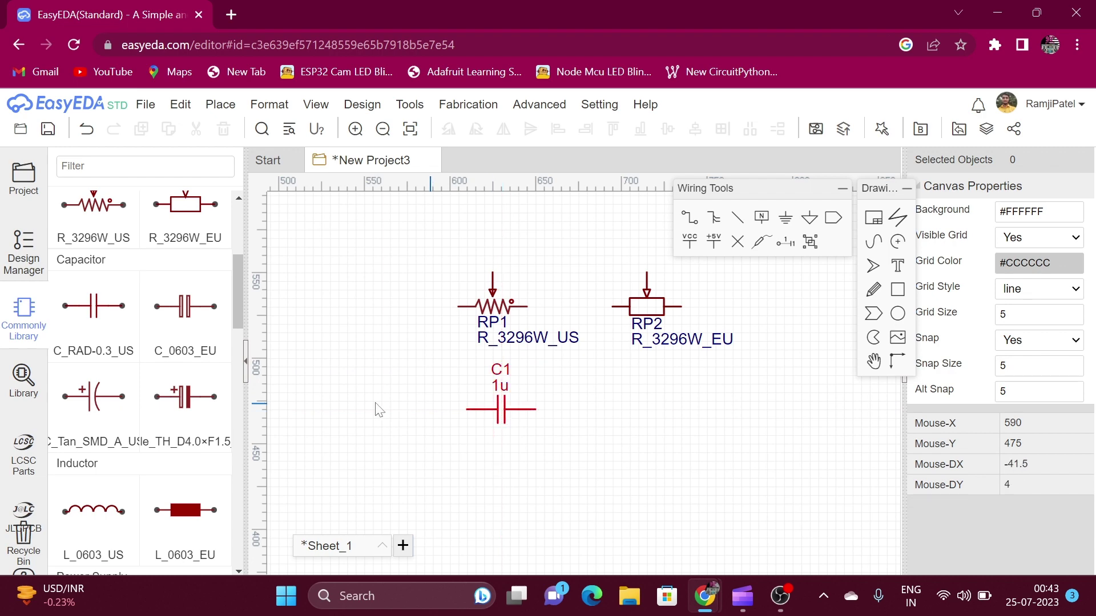
left_click(194, 339)
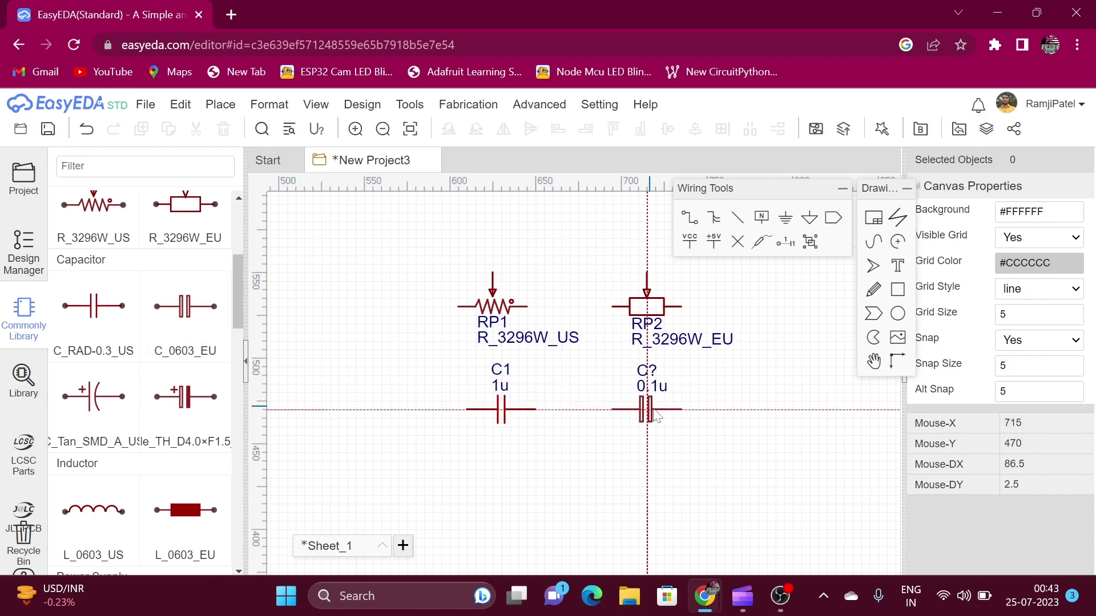
left_click(651, 409)
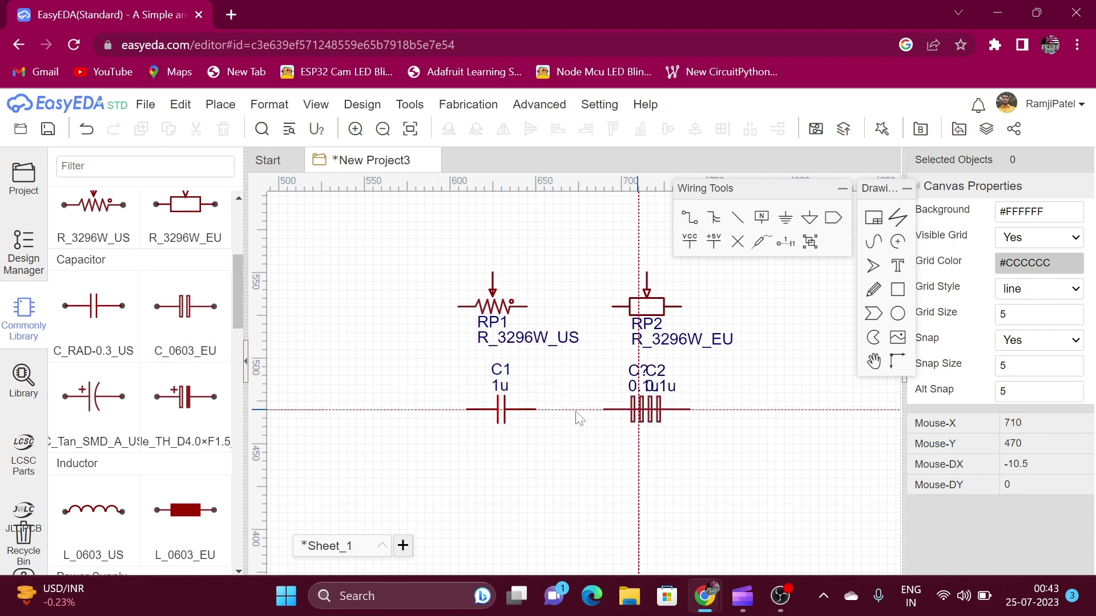
Place a polarized C_Tan_SMD_A_US capacitor below C1 and the EU-style polarized capacitor below C2, and end placement
left_click(97, 426)
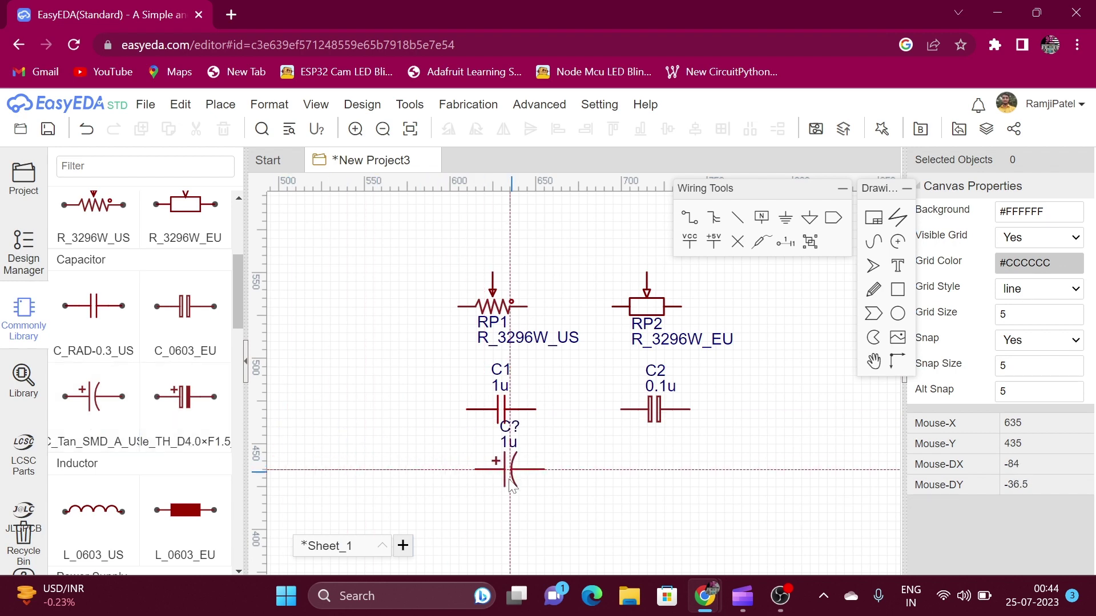
left_click(501, 486)
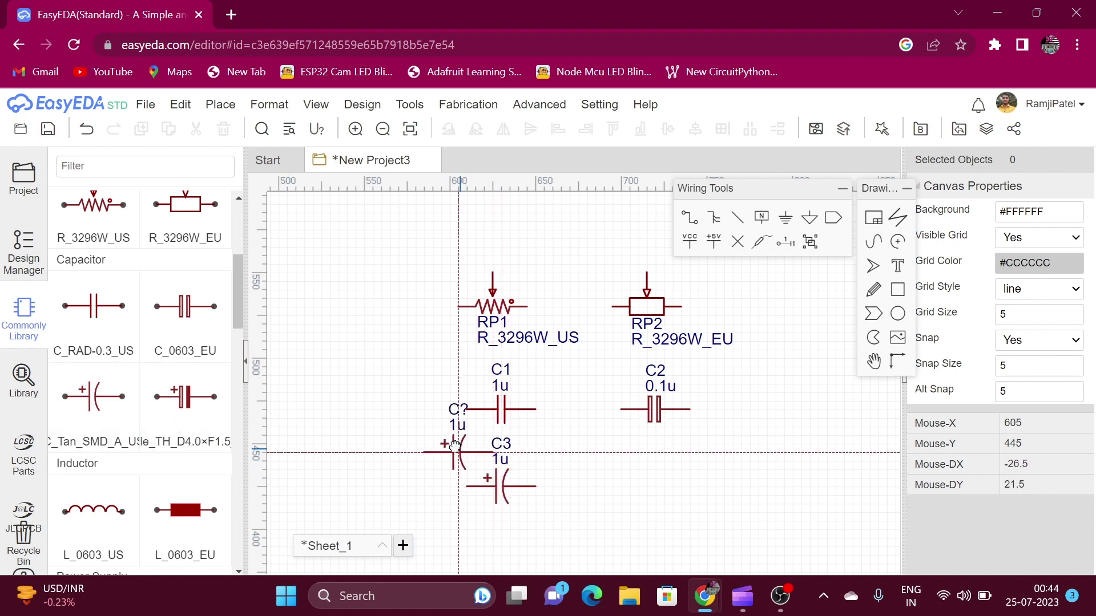
left_click(195, 422)
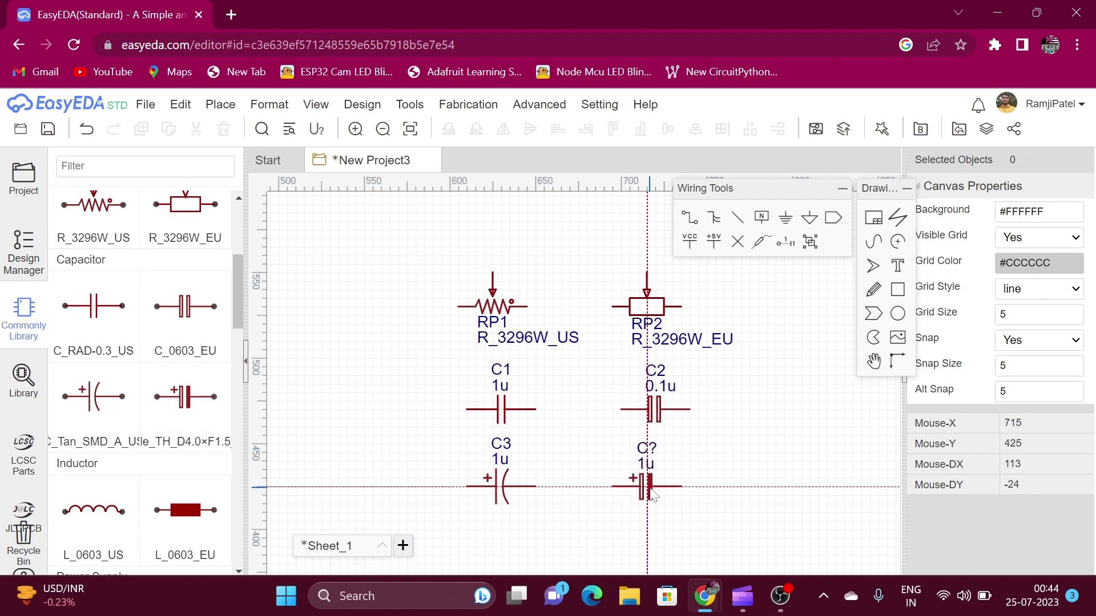
left_click(649, 491)
key("Escape")
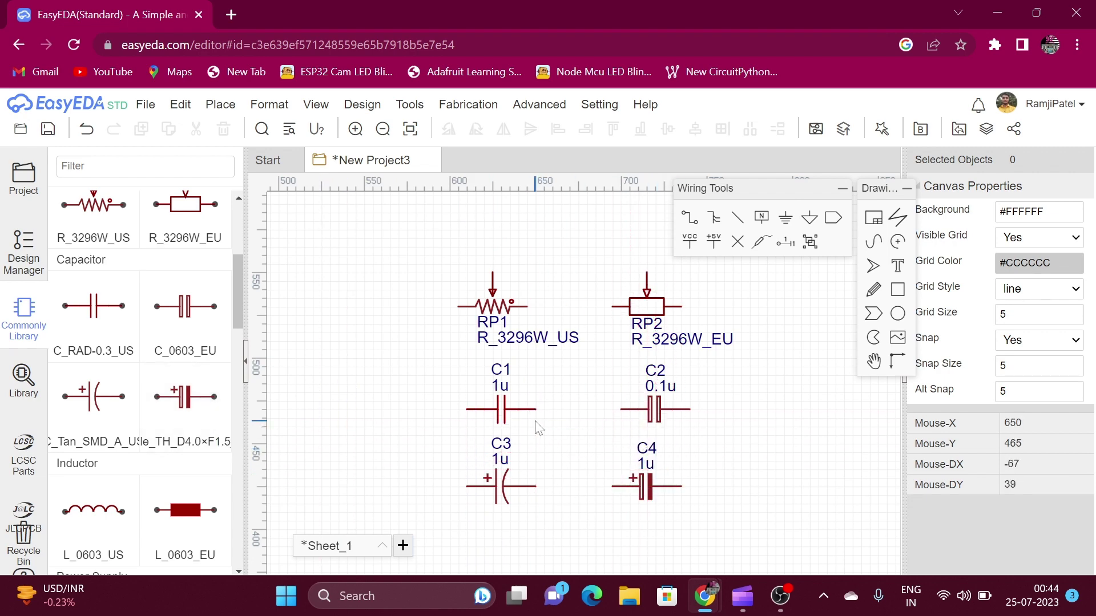
Place an L_0603_US inductor left of the potentiometers and an L_0603_EU inductor directly below it, and end placement
left_click(94, 532)
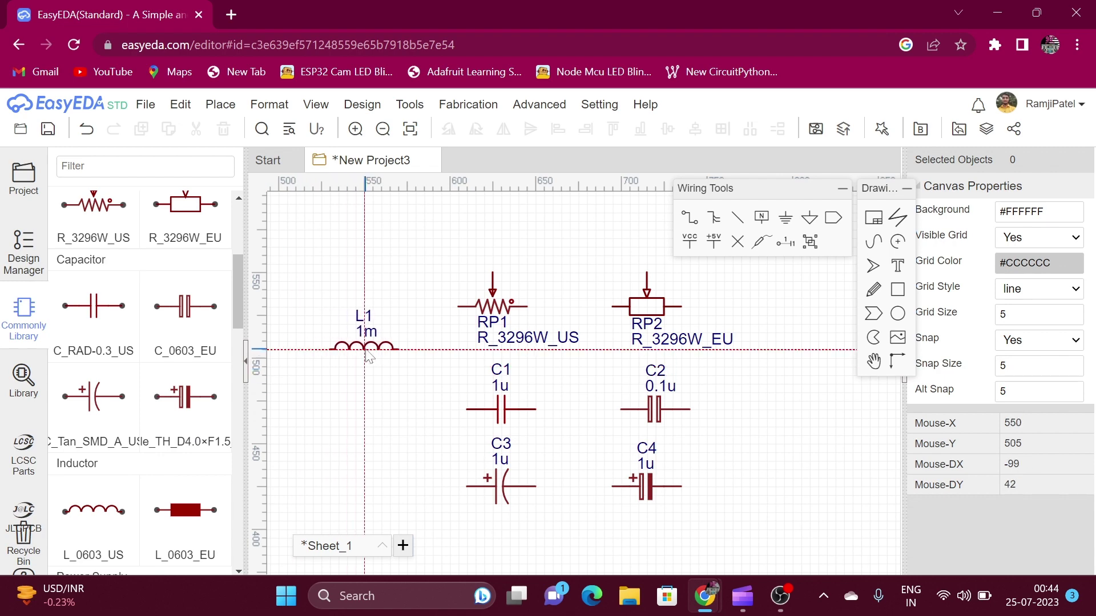
left_click(365, 350)
key("Escape")
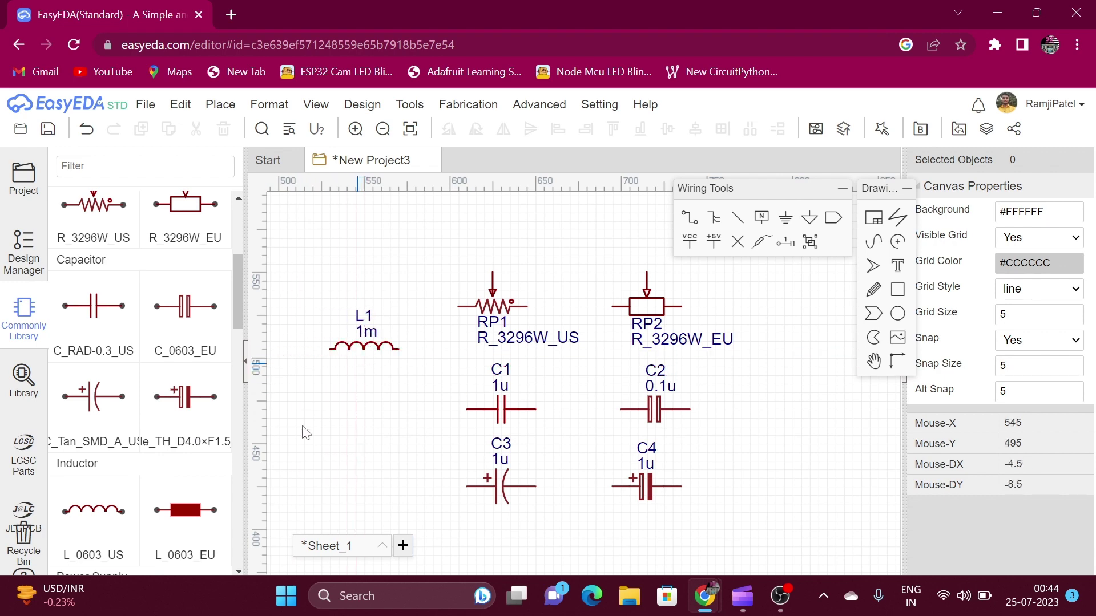
left_click(170, 524)
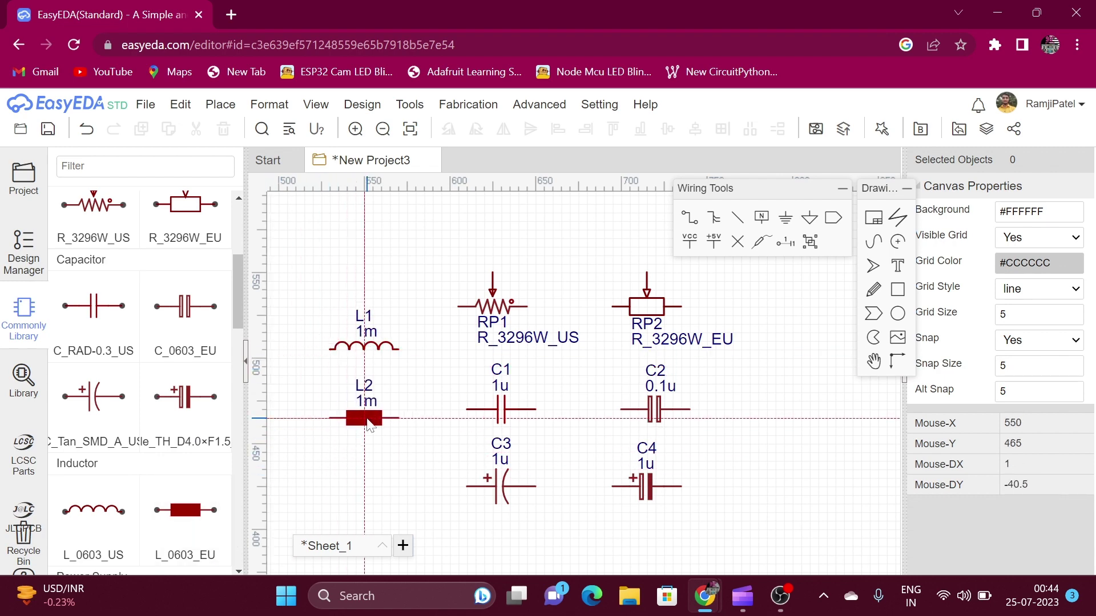
left_click(367, 424)
key("Escape")
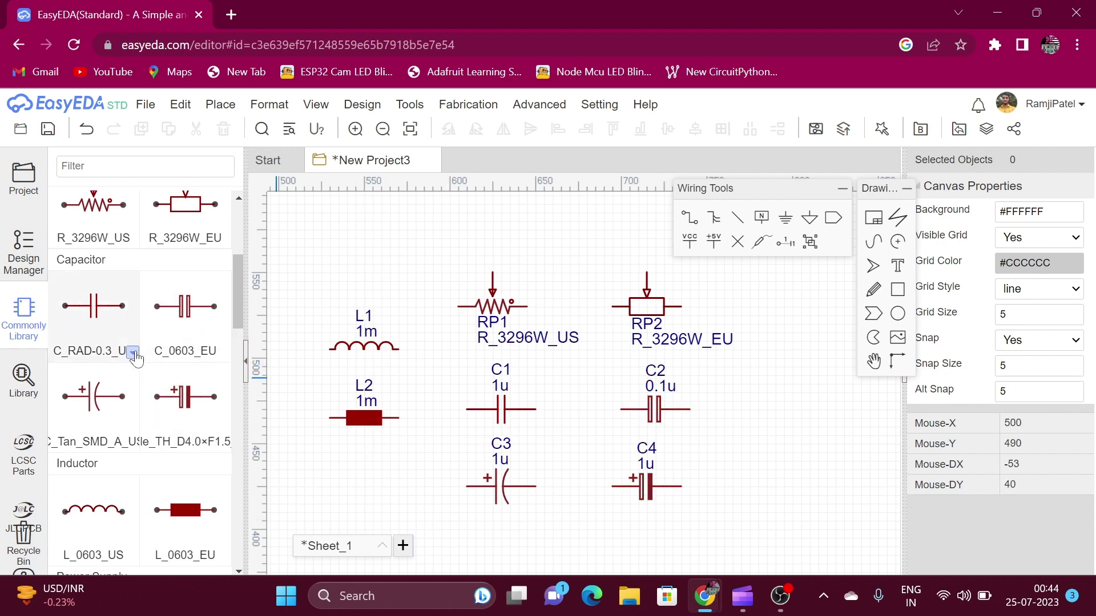
Review the package variants offered for the C_RAD-0.3_US capacitor, the R_0402_EU resistor and the DC005-T20 power jack
left_click(134, 355)
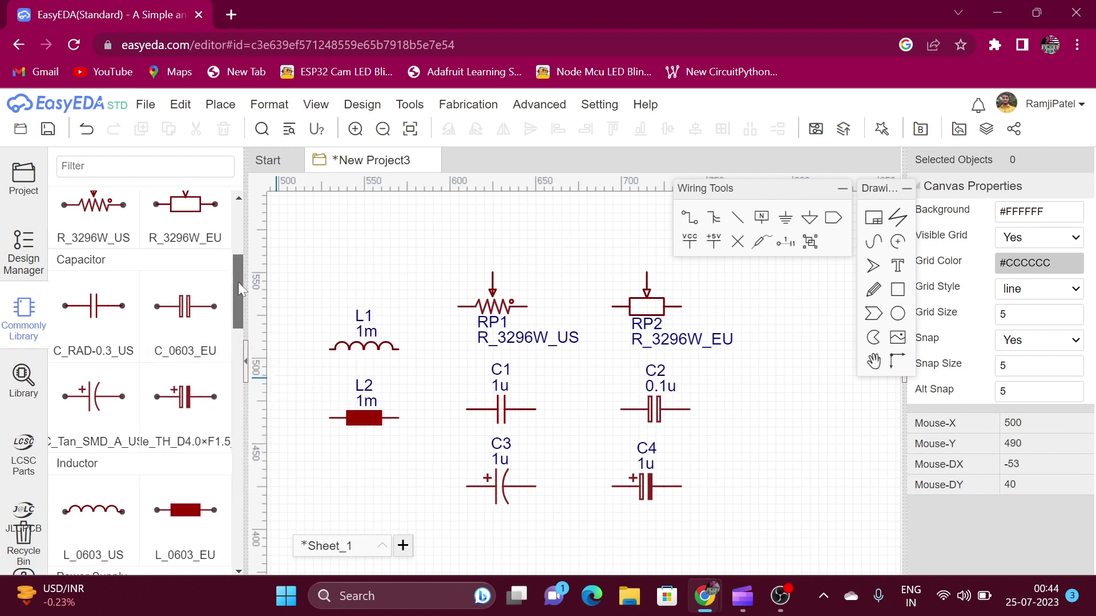
left_click_drag(238, 282, 234, 252)
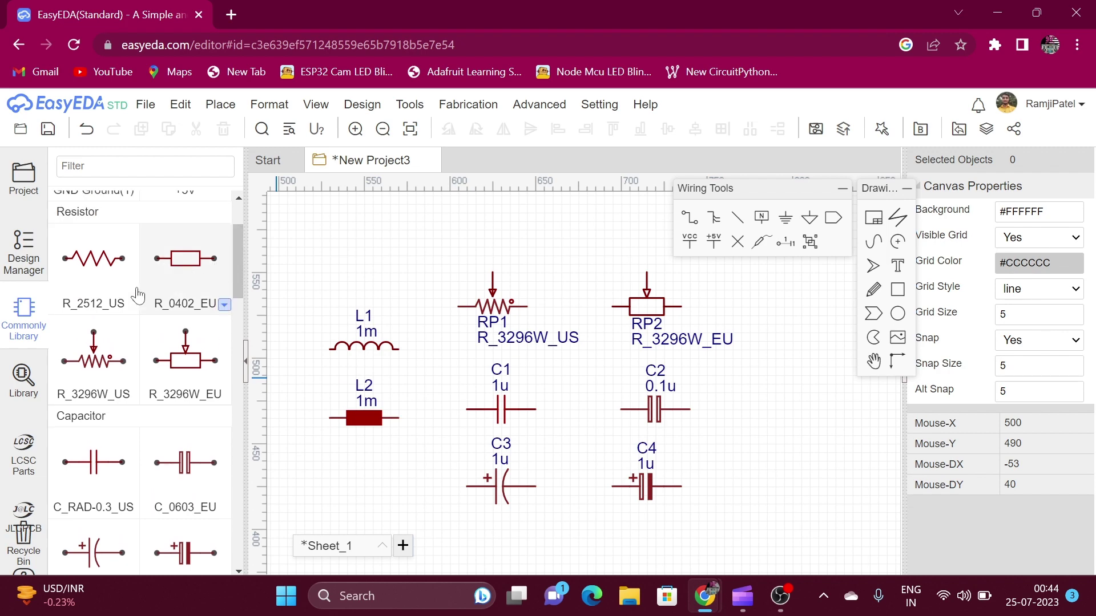
mouse_move(223, 312)
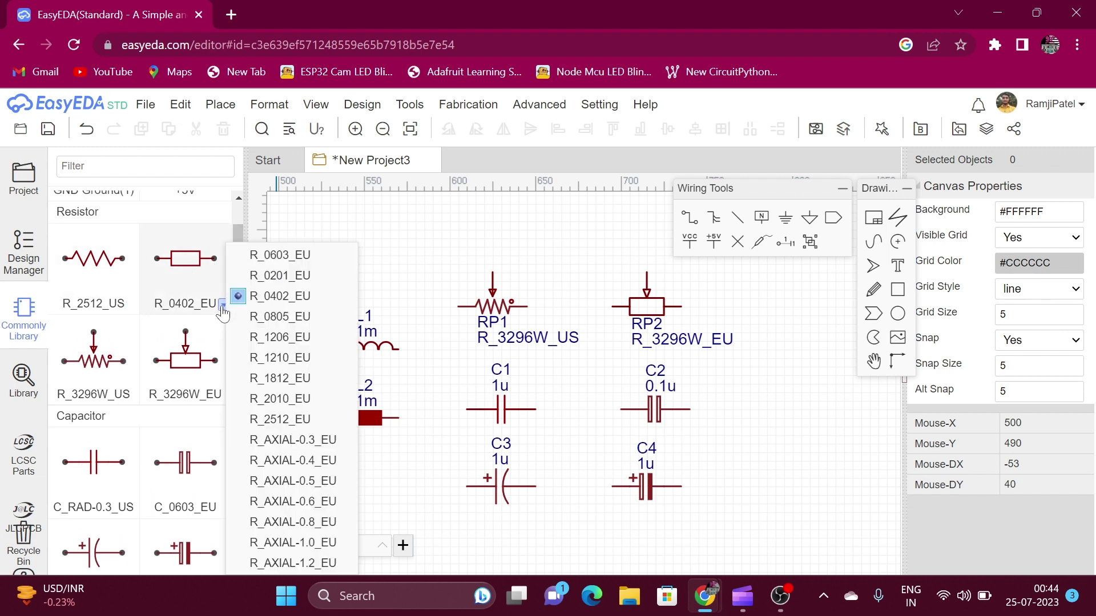
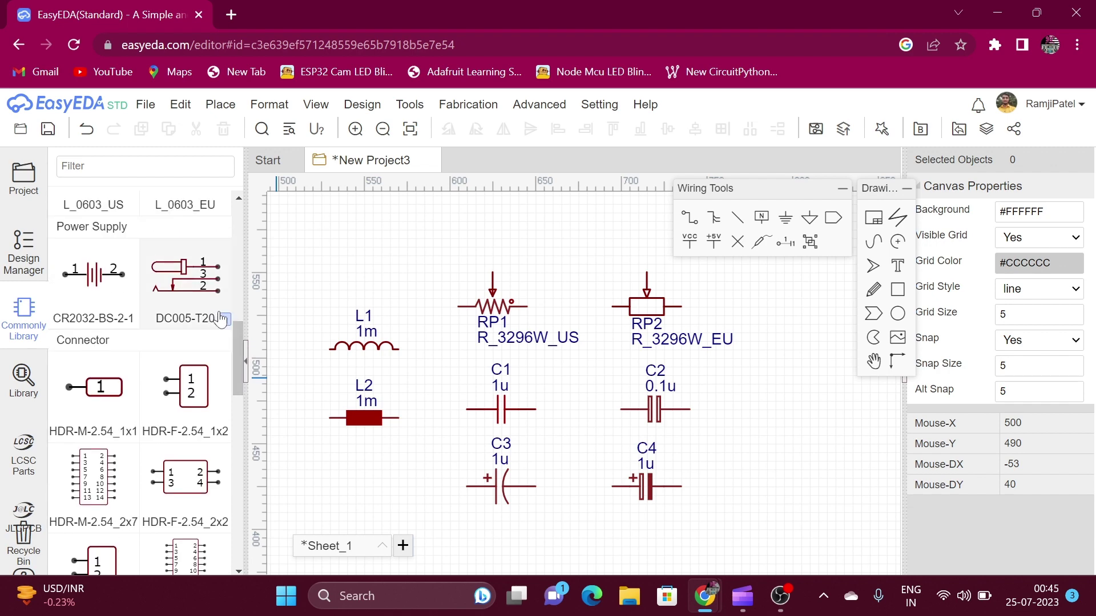
left_click(224, 319)
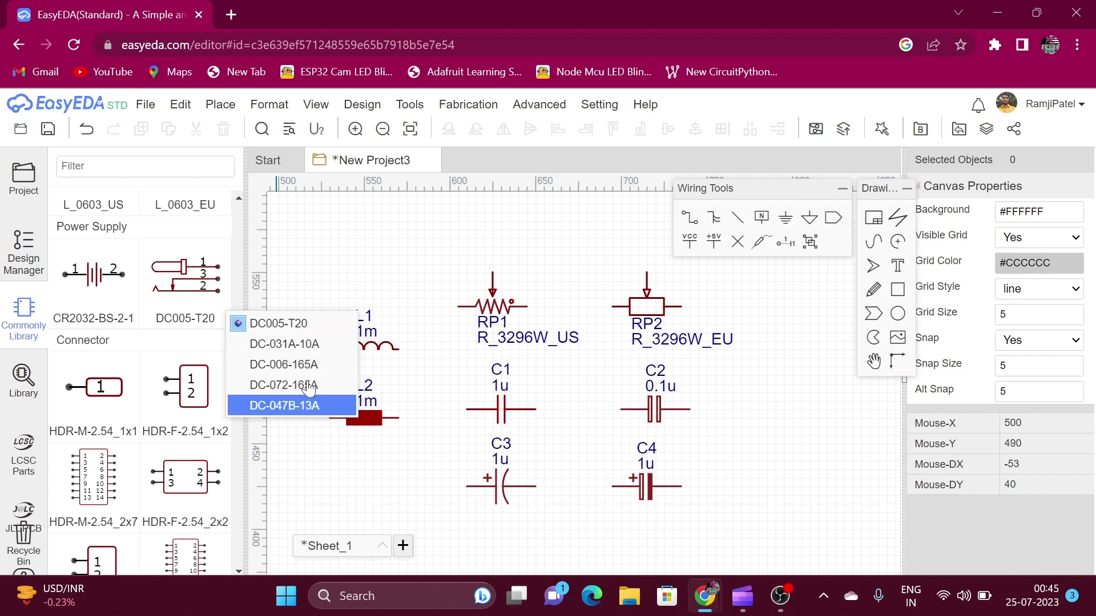
Switch the single-row male header to HDR-M-2.54_1x5 and on to HDR-M-2.54_1x20, and the single-row female header to HDR-F-2.54_1x15
left_click_drag(231, 347, 232, 375)
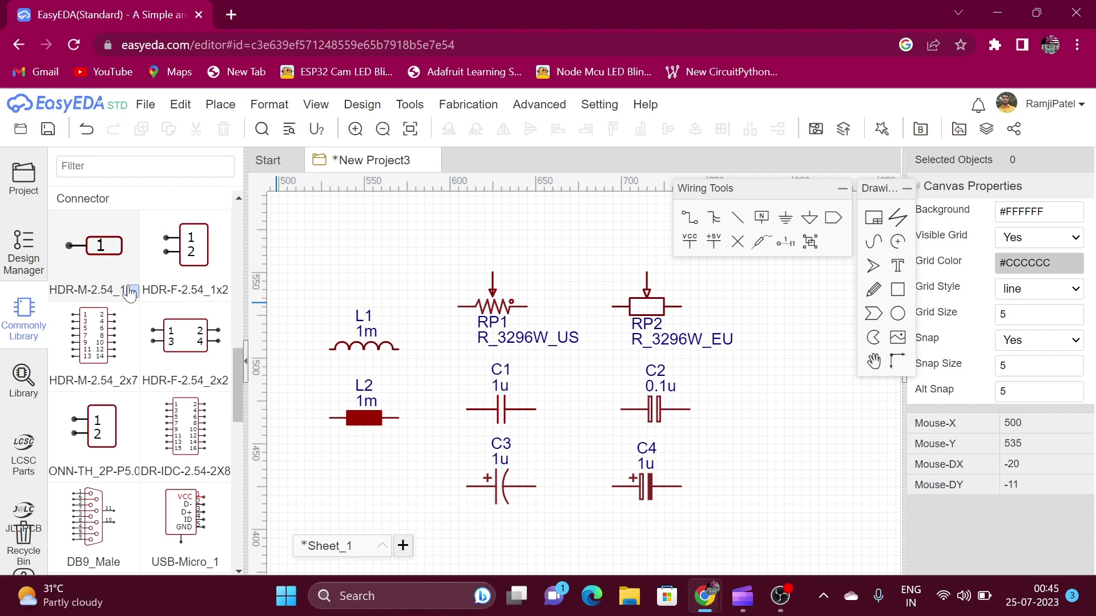
left_click(133, 292)
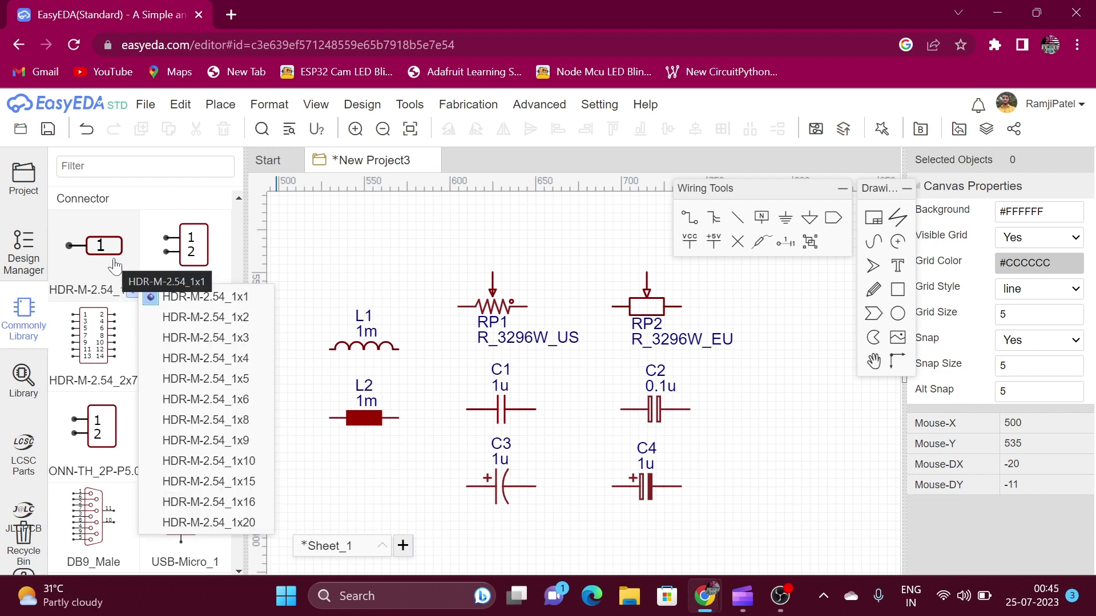
left_click(181, 379)
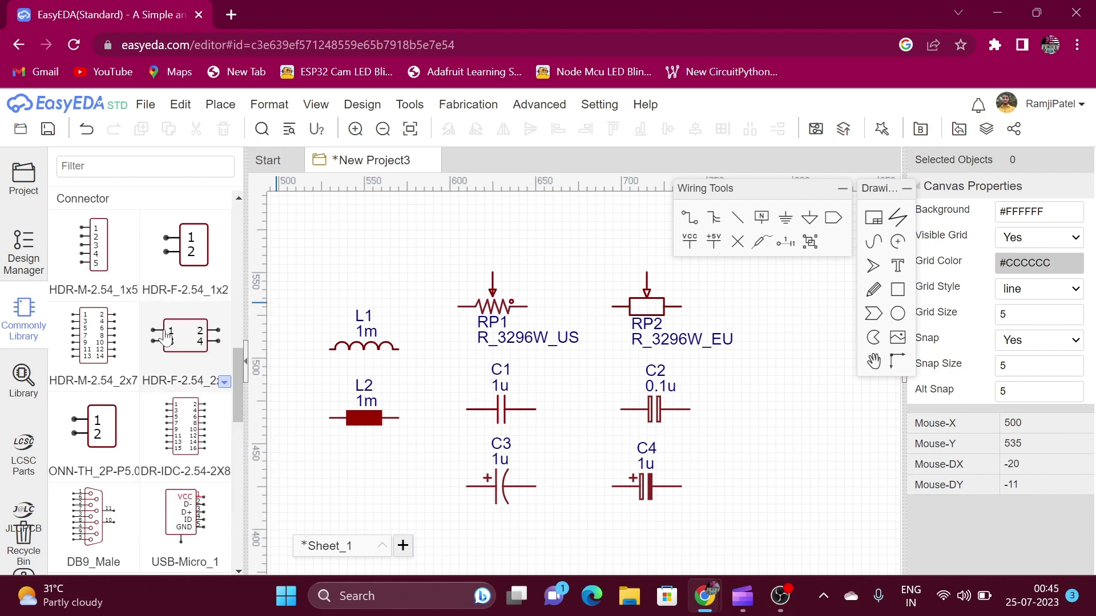
left_click(133, 290)
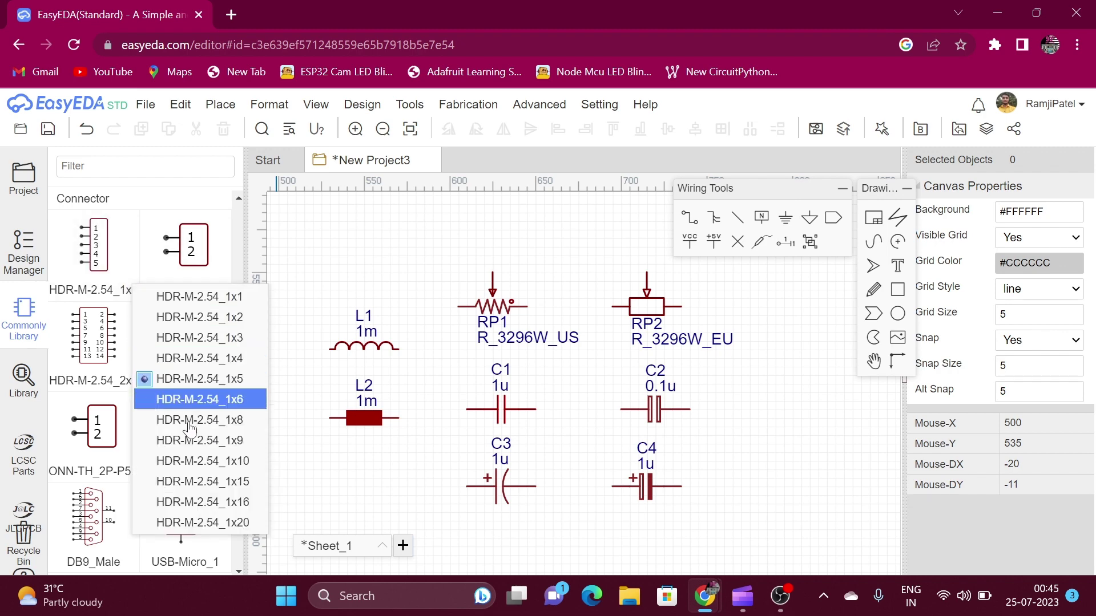
left_click(194, 523)
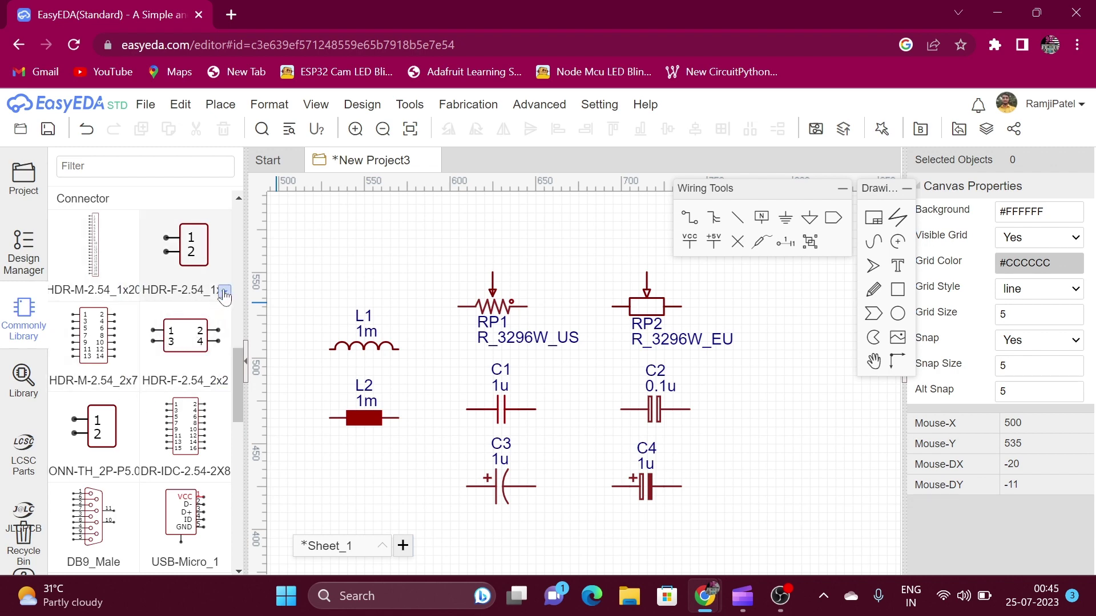
left_click(224, 293)
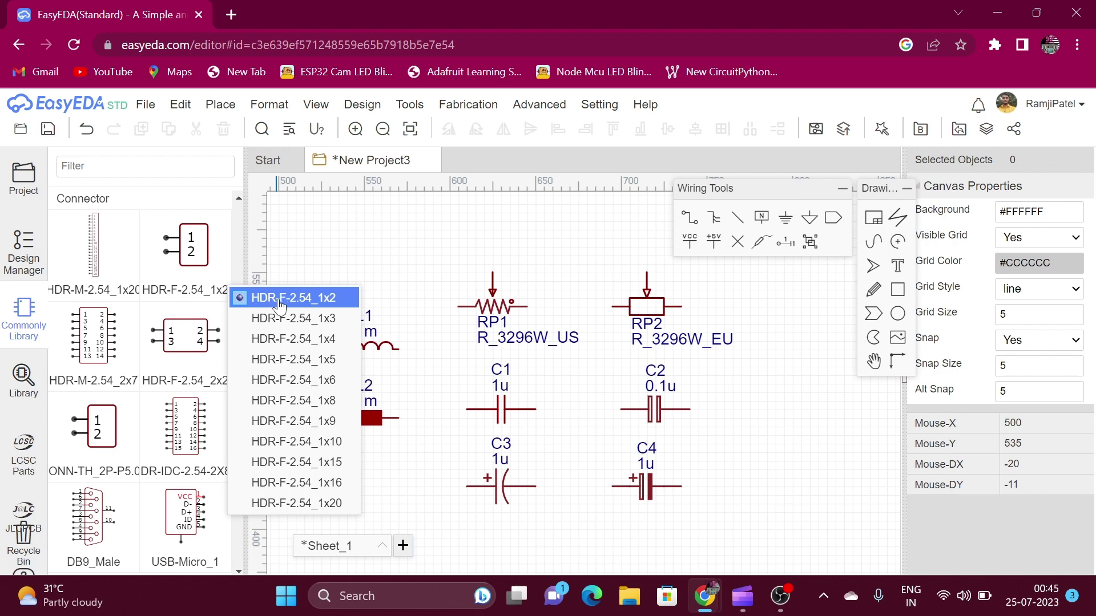
left_click(275, 463)
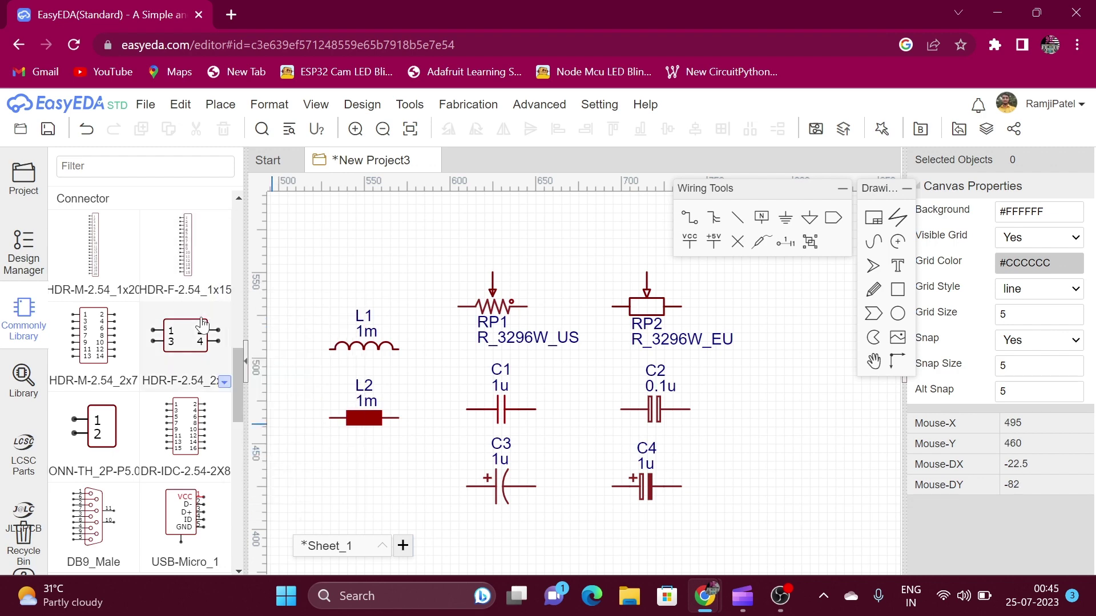
Review the variants offered for the HDR-M-2.54_2x7 and HDR-F-2.54_2x2 double-row headers and the two-pin through-hole connector
mouse_move(241, 372)
left_mouse_down()
mouse_move(237, 401)
mouse_move(236, 391)
left_mouse_up()
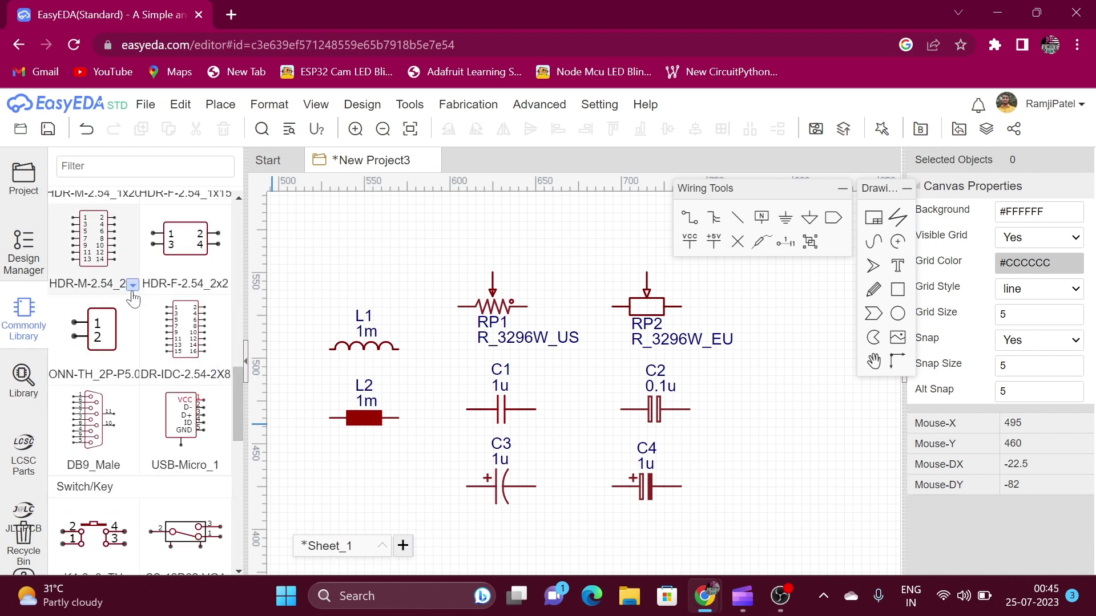
left_click(133, 286)
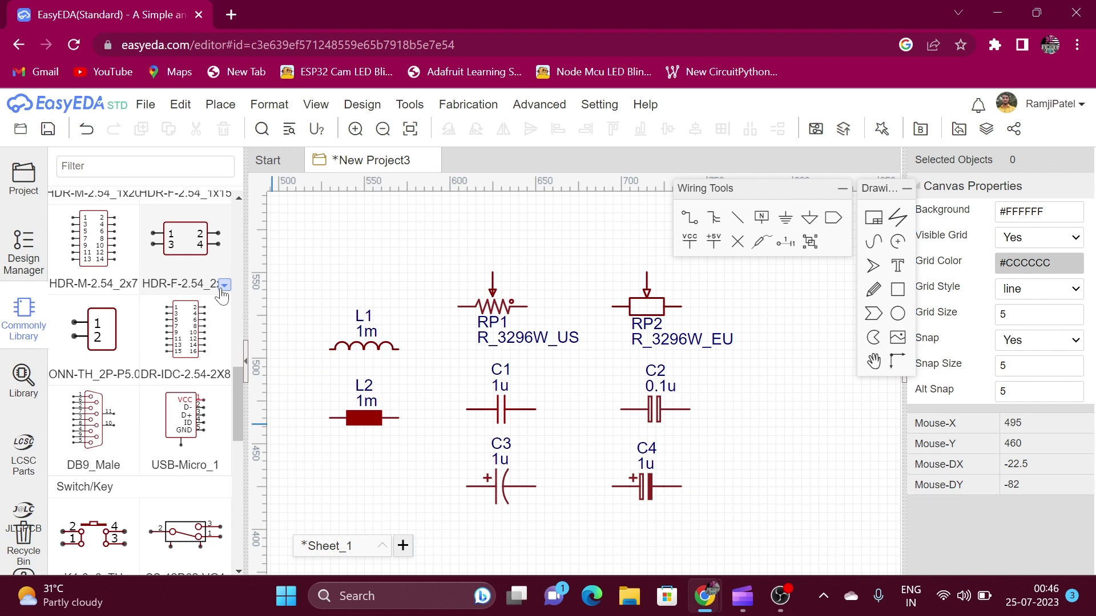
left_click(224, 287)
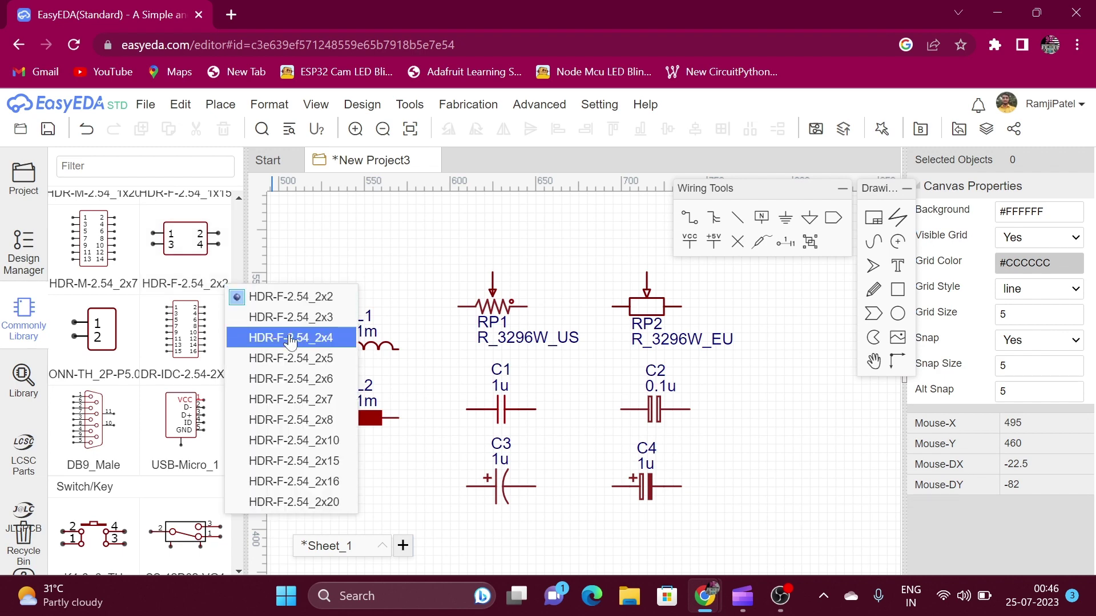
left_click(162, 312)
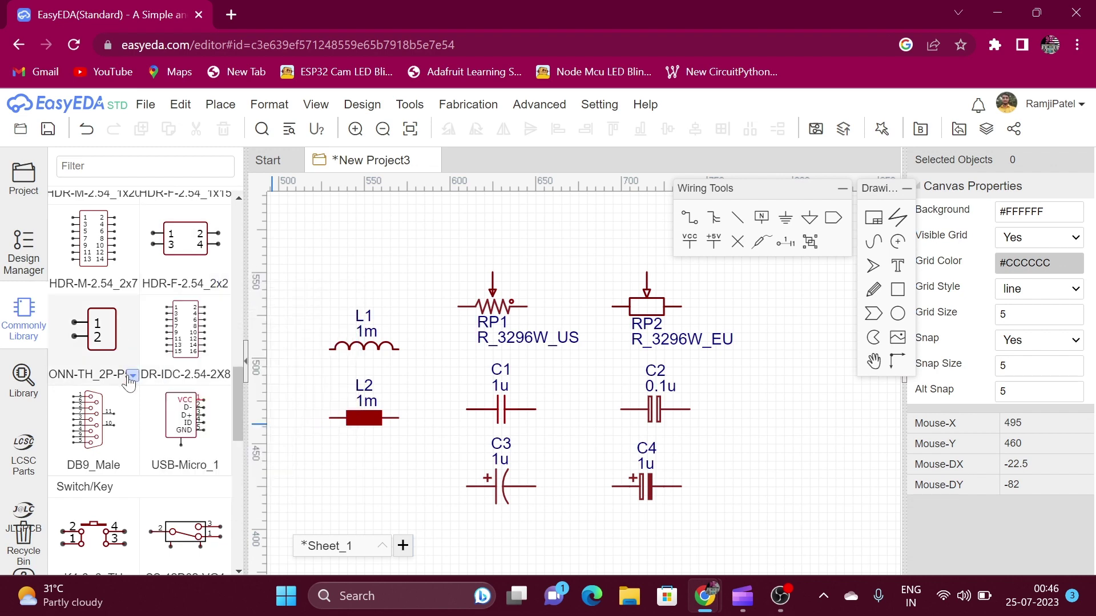
left_click(130, 377)
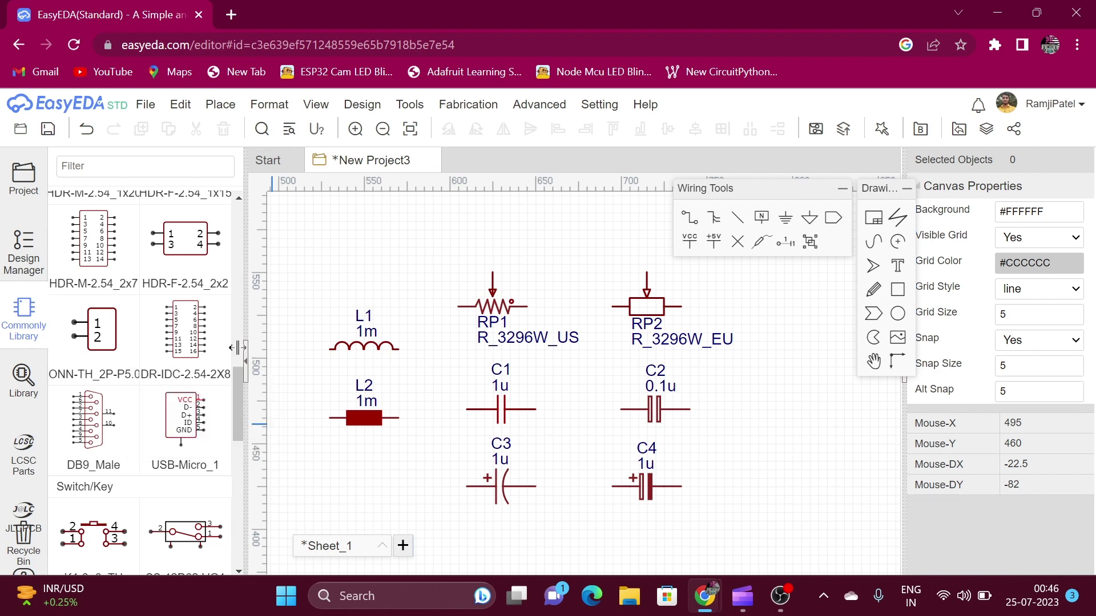
Check the USB connector variants and place a USB-Micro_1 connector above and to the left of inductor L1
left_click_drag(237, 399, 238, 414)
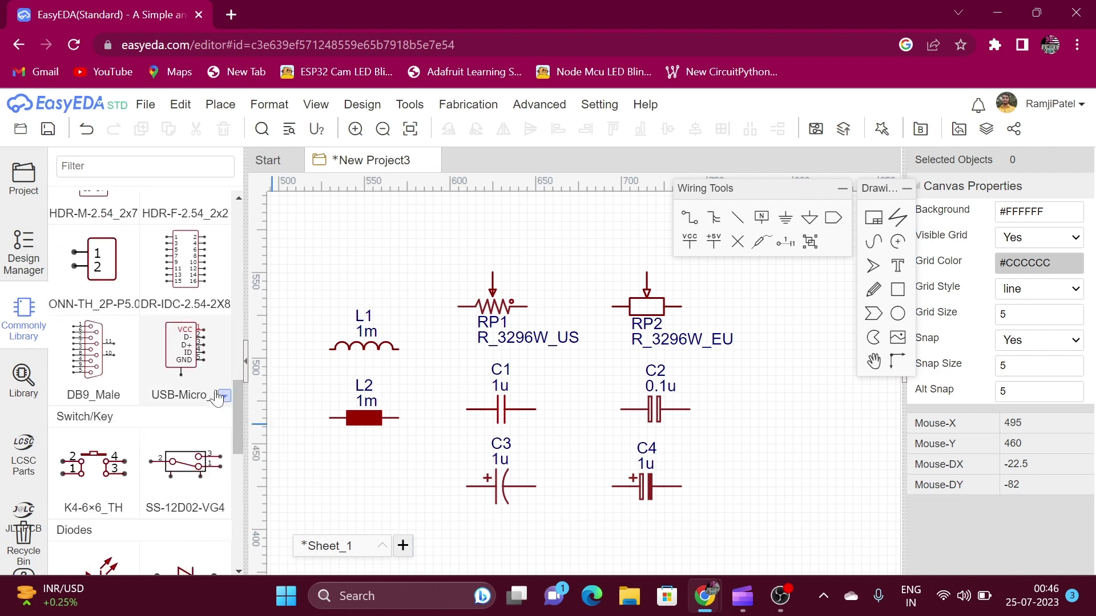
left_click(223, 399)
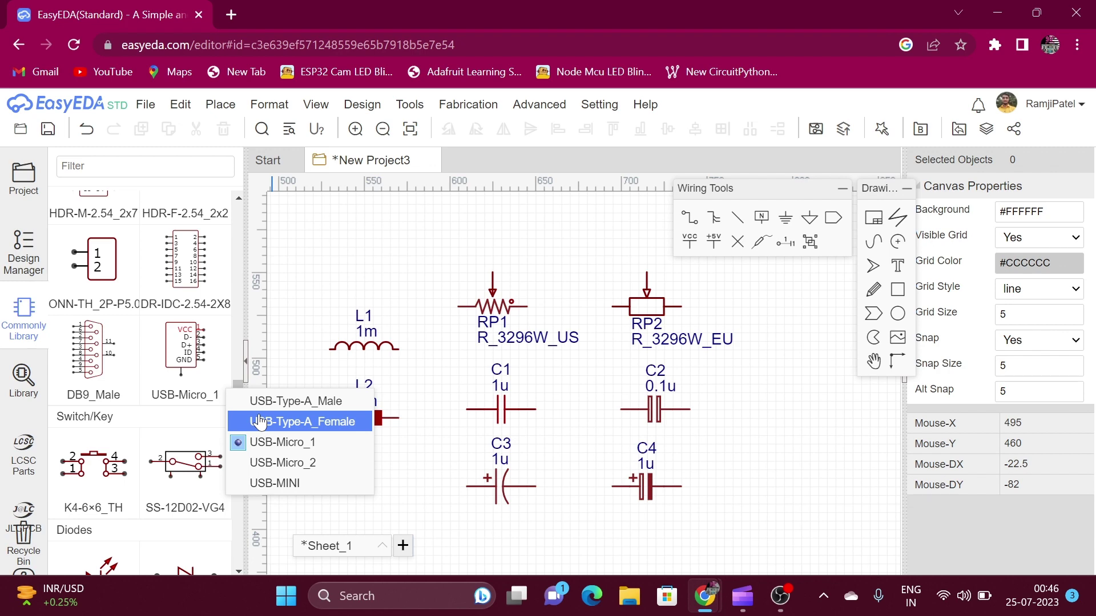
left_click(191, 399)
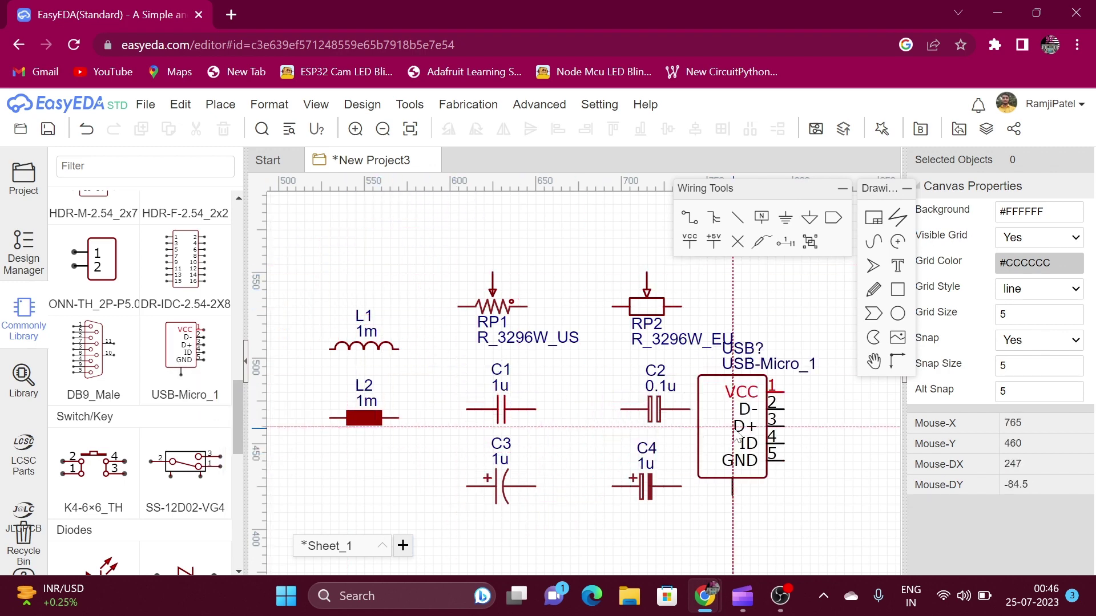
scroll(737, 436, "down", 2)
left_click(379, 323)
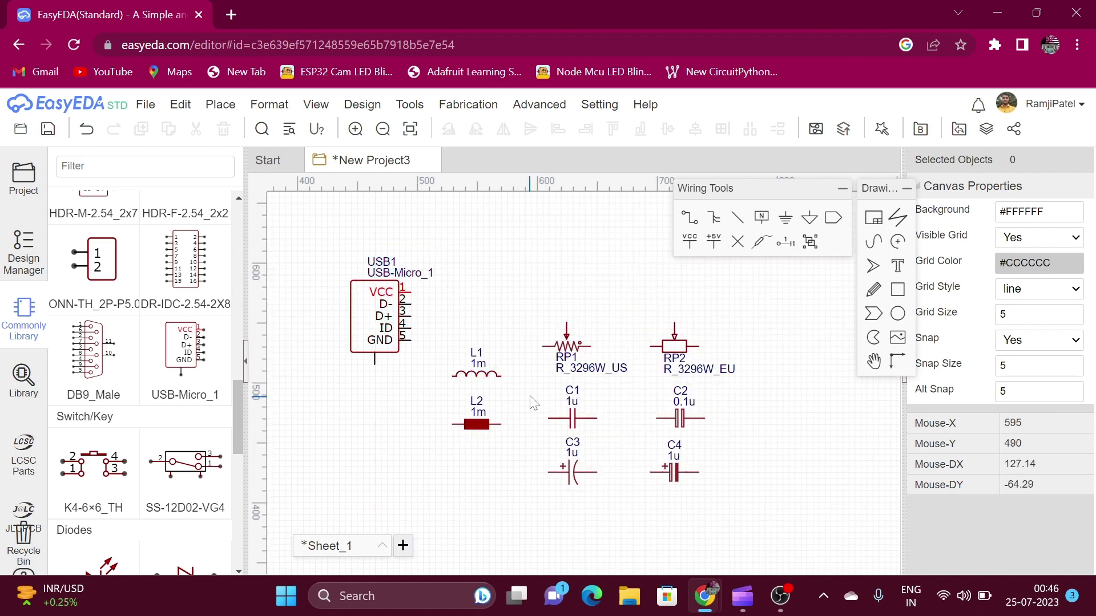
Open the Footprint Manager from USB1's footprint, examine the footprints of USB1, C1, C2, RP1, RP2 and C4, and close it
left_click(871, 362)
left_click(376, 318)
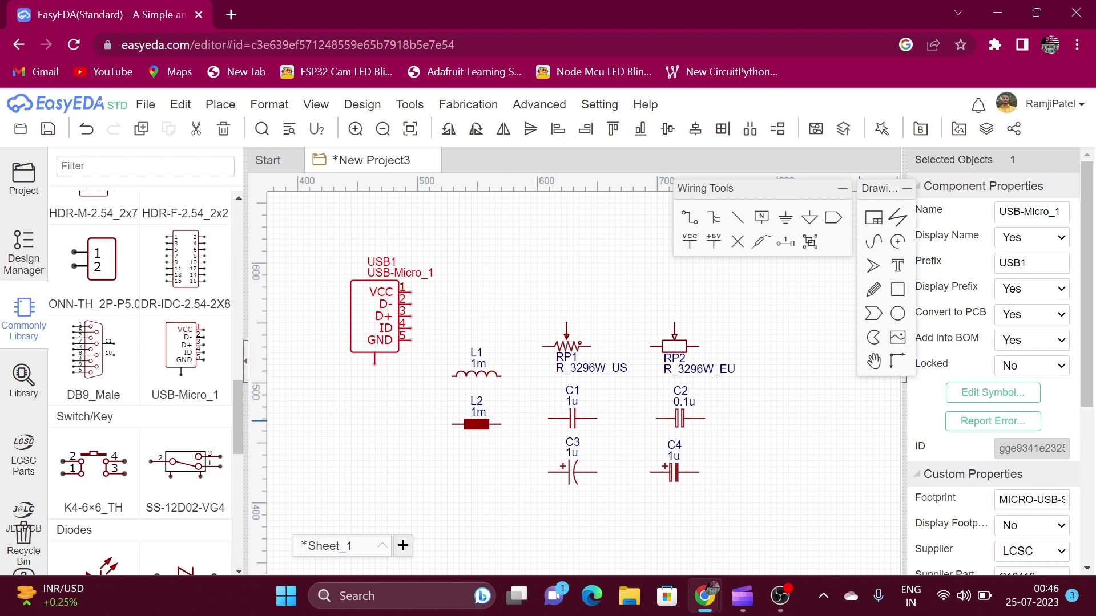
left_click(1032, 500)
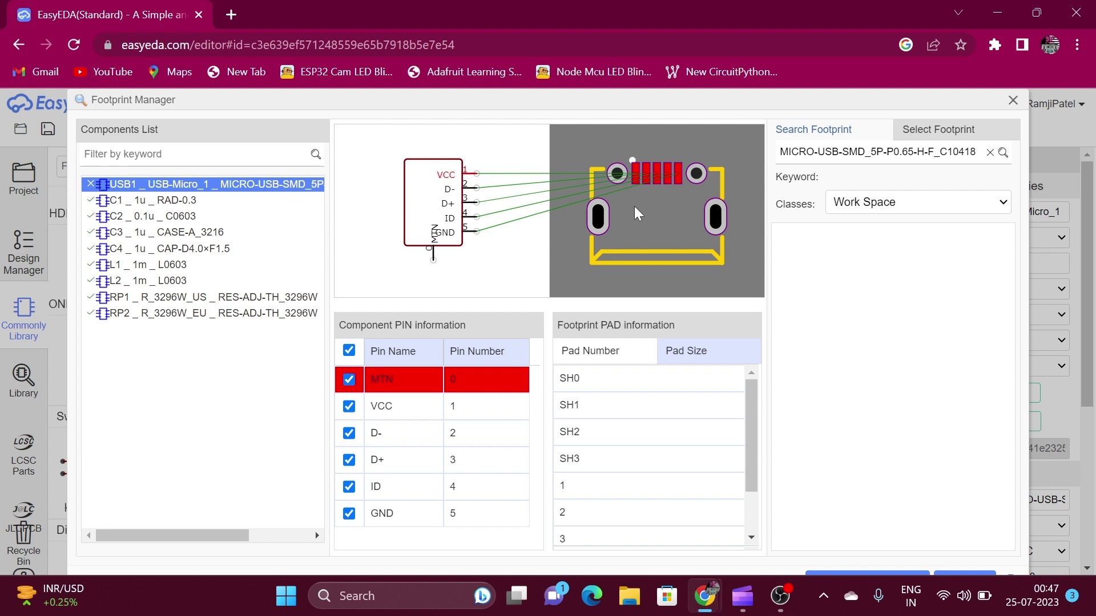
left_click(166, 205)
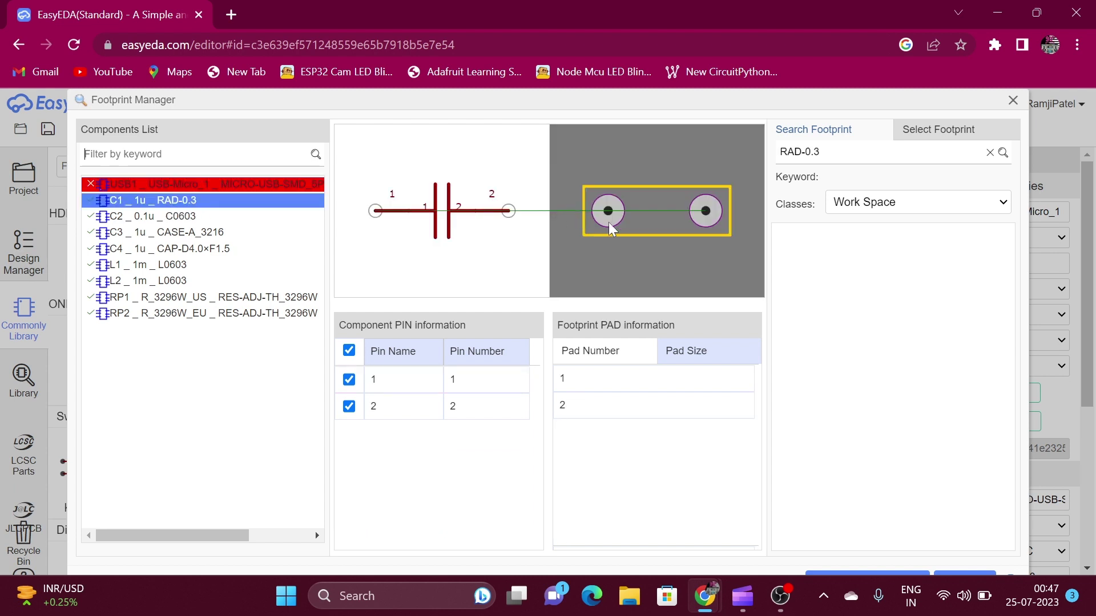
left_click(174, 217)
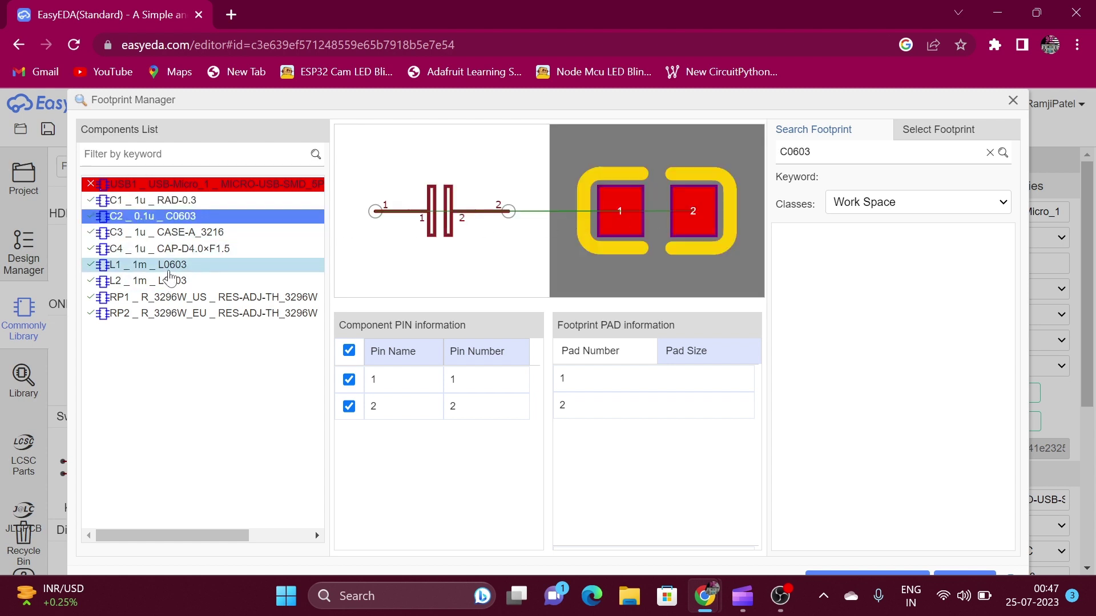
left_click(174, 297)
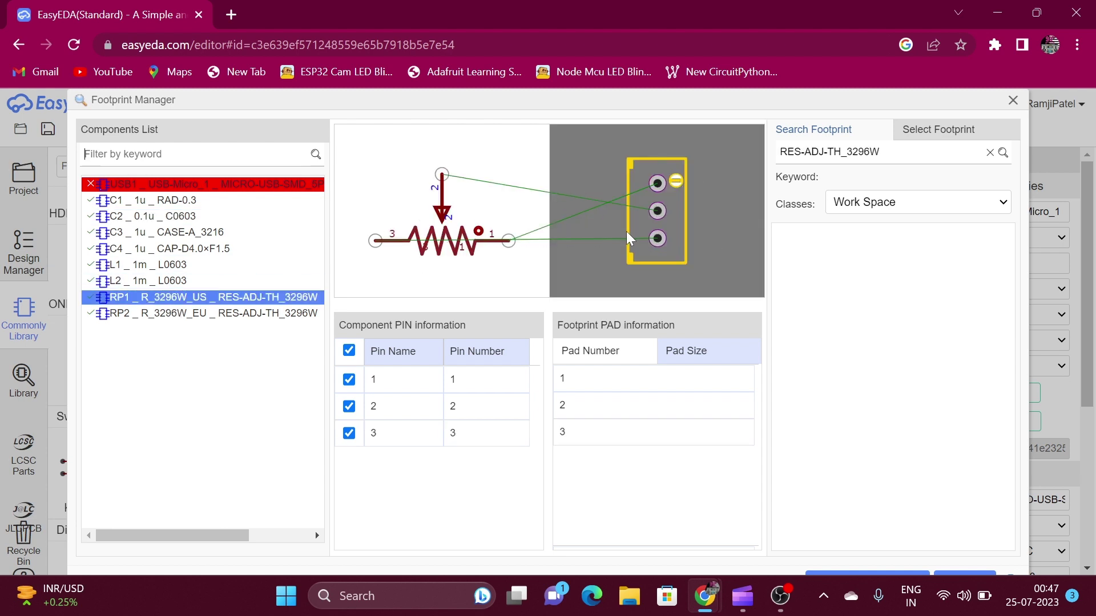
left_click(268, 319)
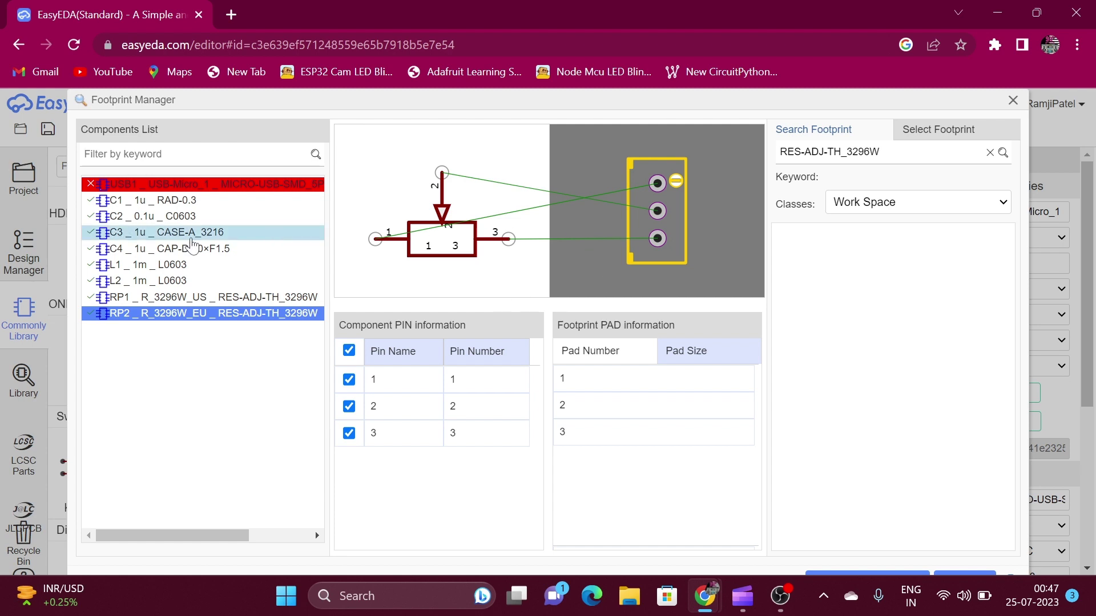
left_click(195, 256)
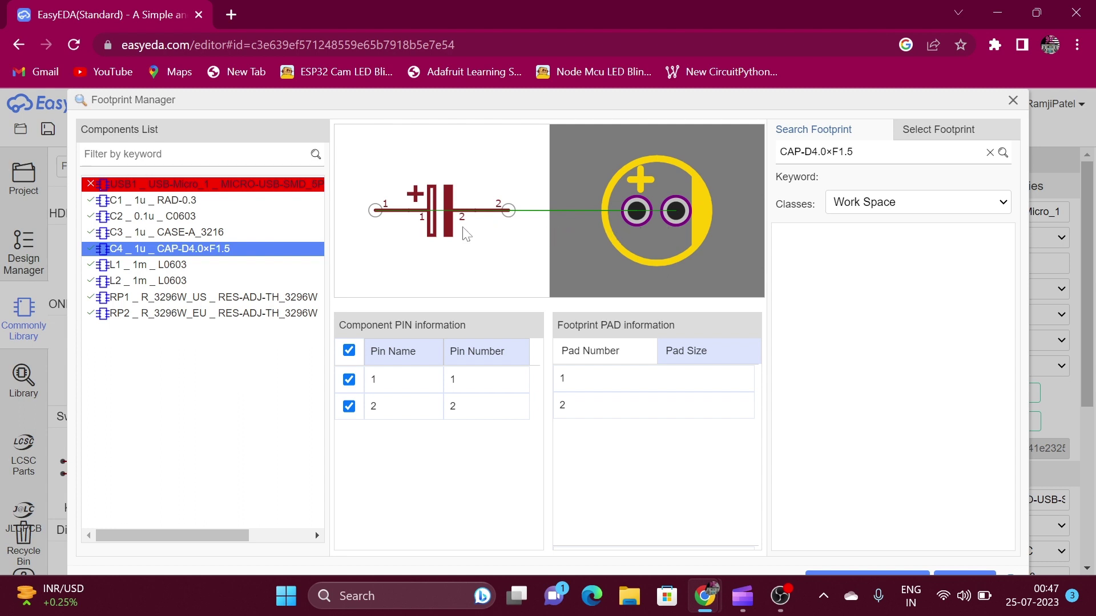
left_click(1012, 100)
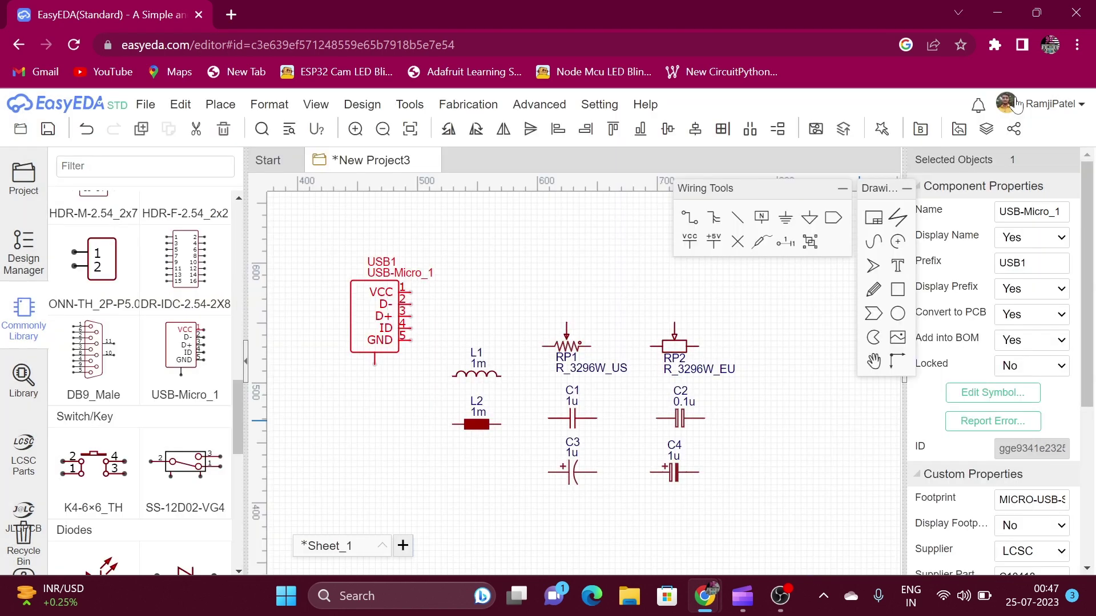
left_click(671, 293)
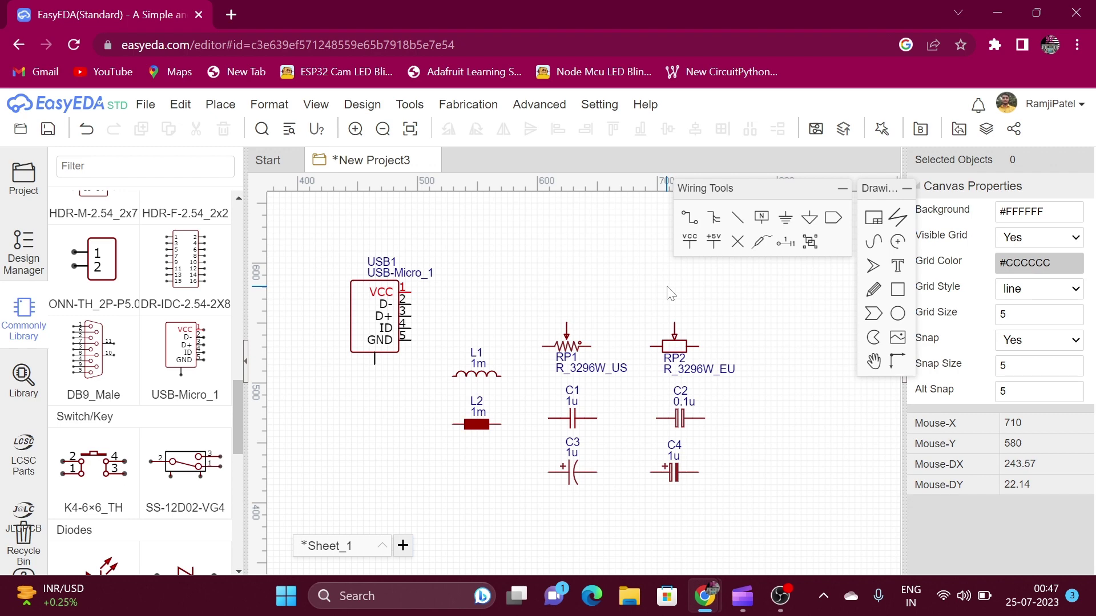
Switch the slide switch part to SS-12F44-G5 and on to SK-12D02-VG5, and review the LED and diode variants
left_click_drag(234, 406, 234, 449)
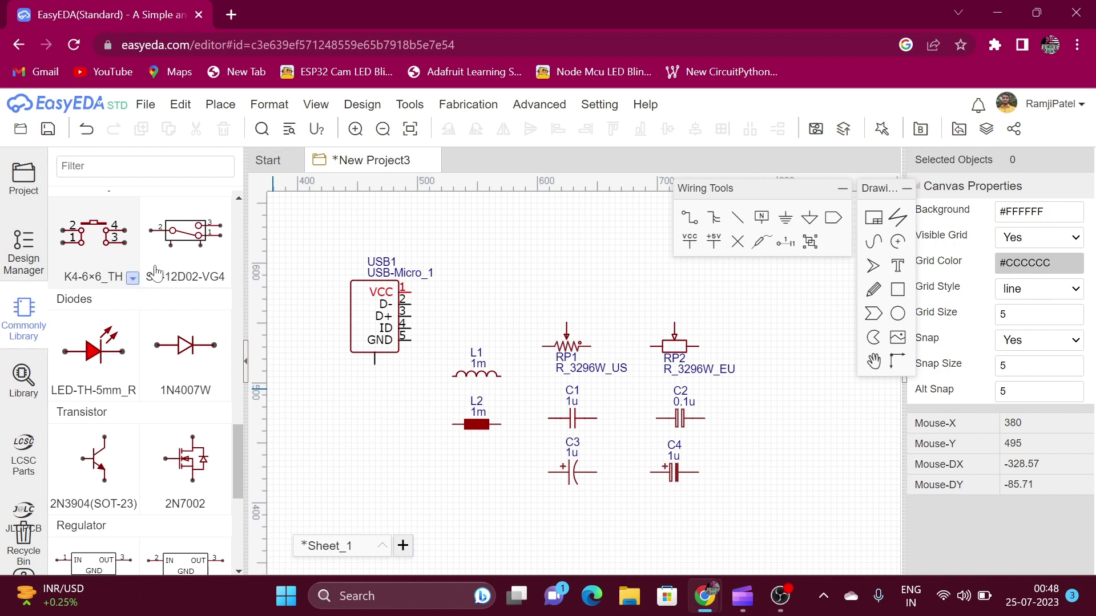
left_click(225, 280)
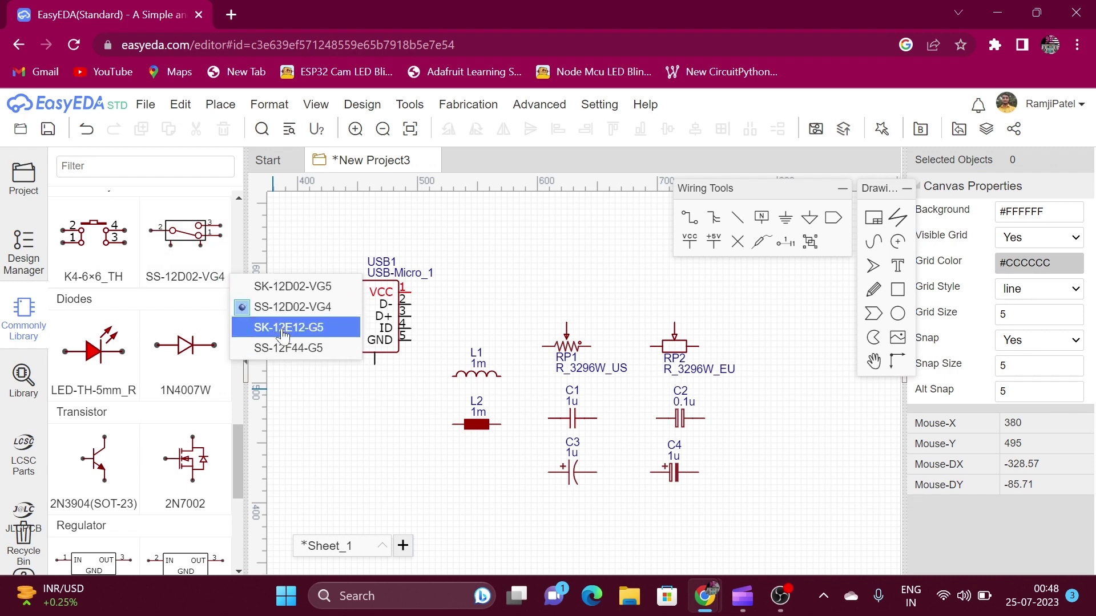
left_click(284, 350)
left_click(225, 279)
left_click(284, 292)
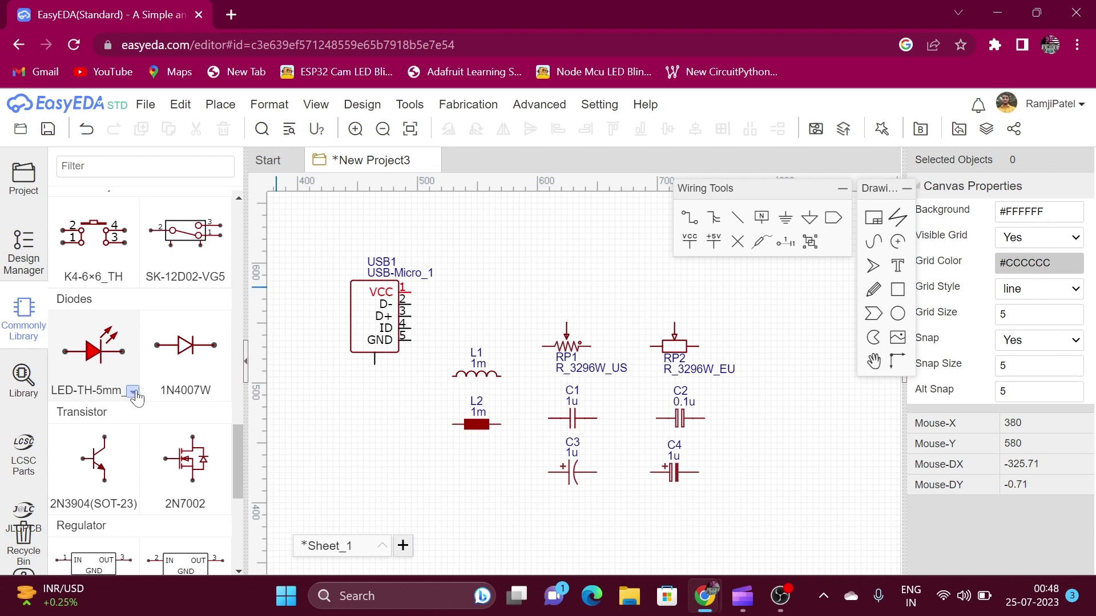
left_click(132, 393)
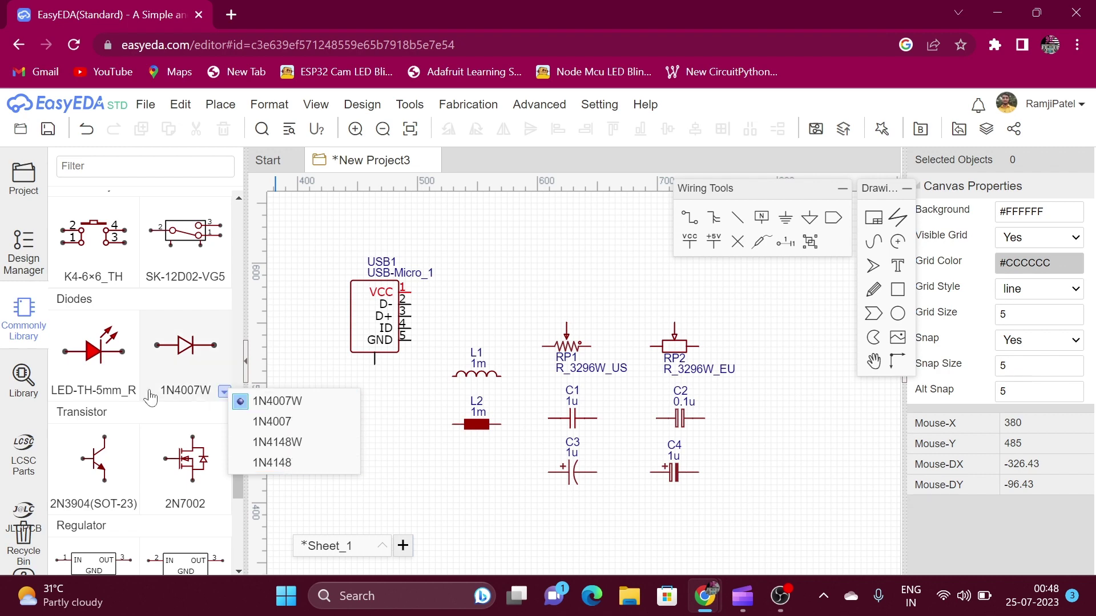
Place a 2N3904(SOT-23) transistor to the right of USB1, above and between inductor L1 and potentiometer RP1
scroll(106, 357, "down", 3)
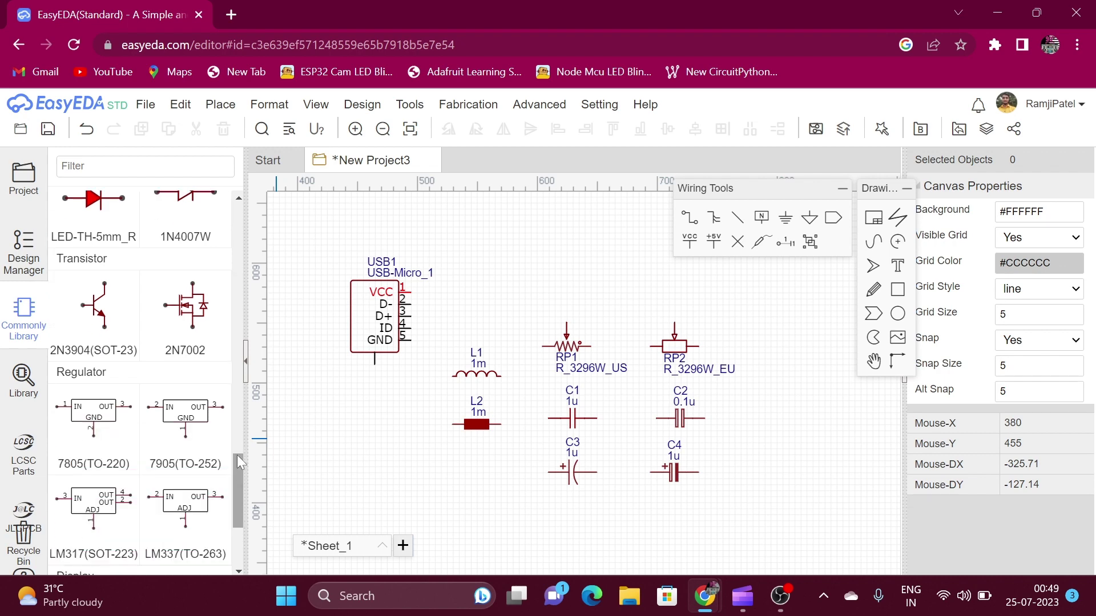
left_click(99, 320)
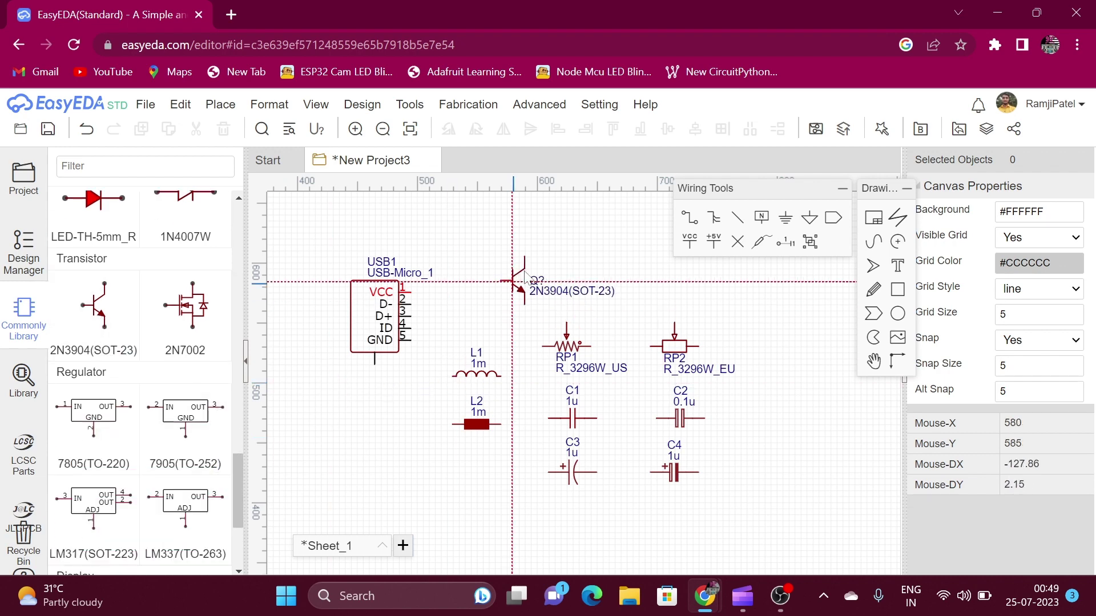
scroll(529, 277, "up", 2)
key("Escape")
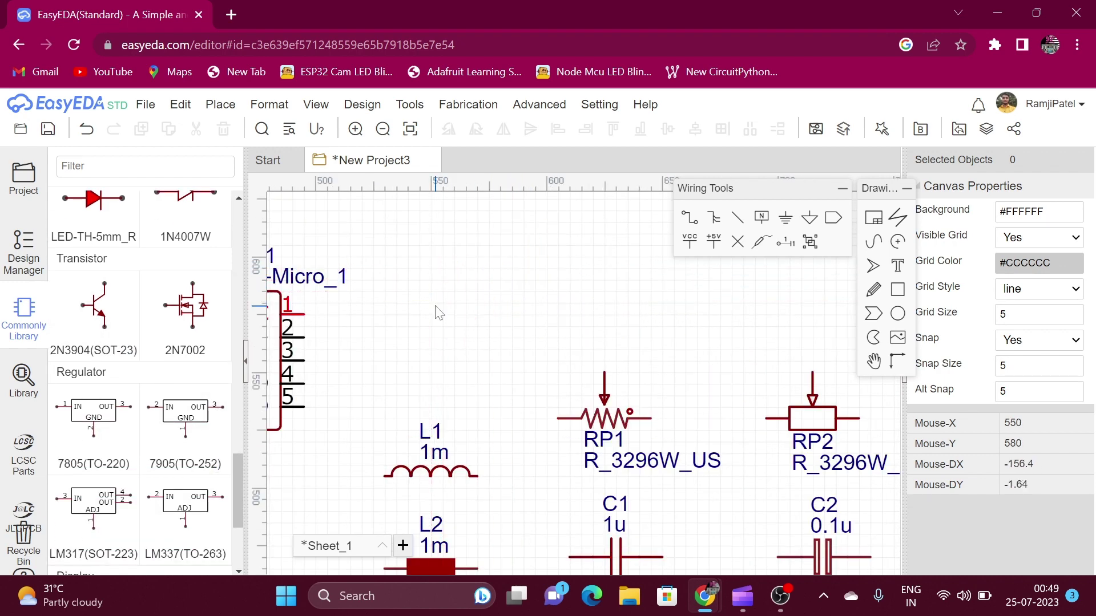
left_click(96, 311)
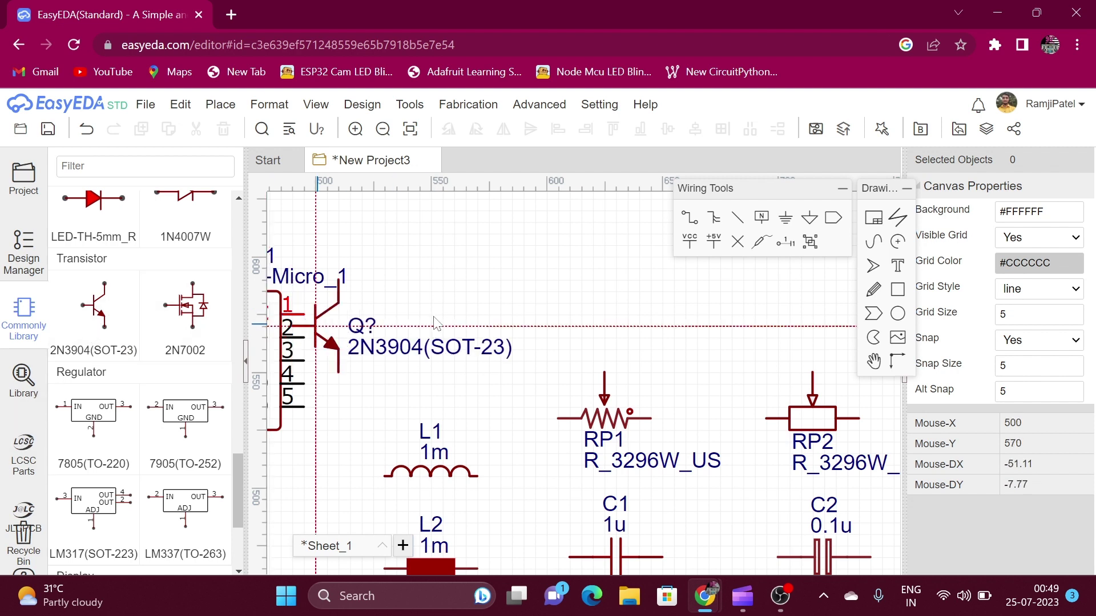
left_click(479, 308)
key("Escape")
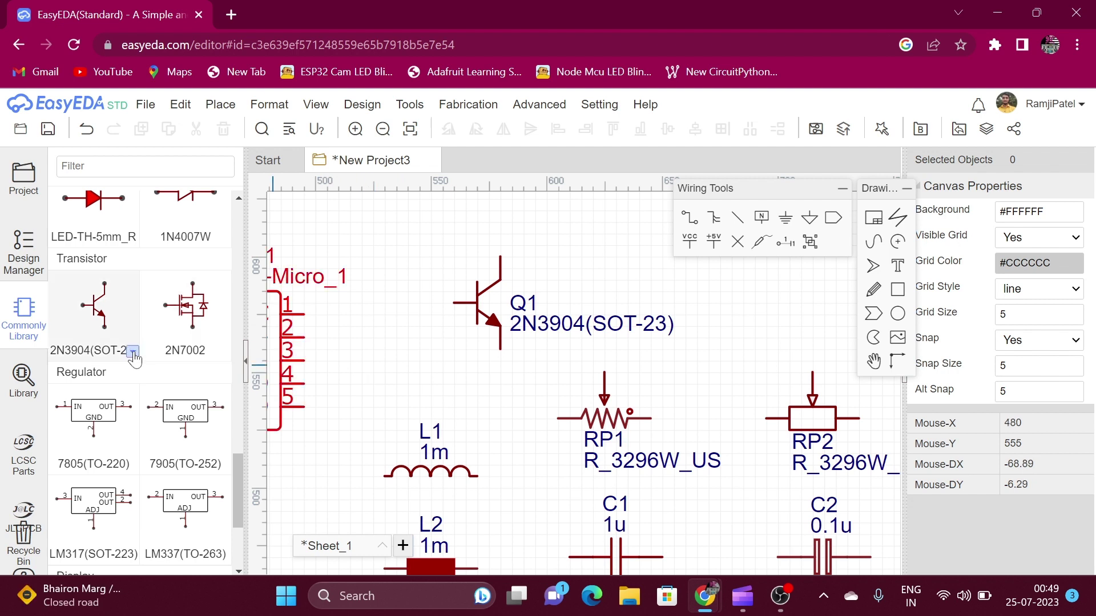
Switch the bipolar transistor part to 2N3906(SOT-23) and place one above and to the right of Q1
left_click(133, 352)
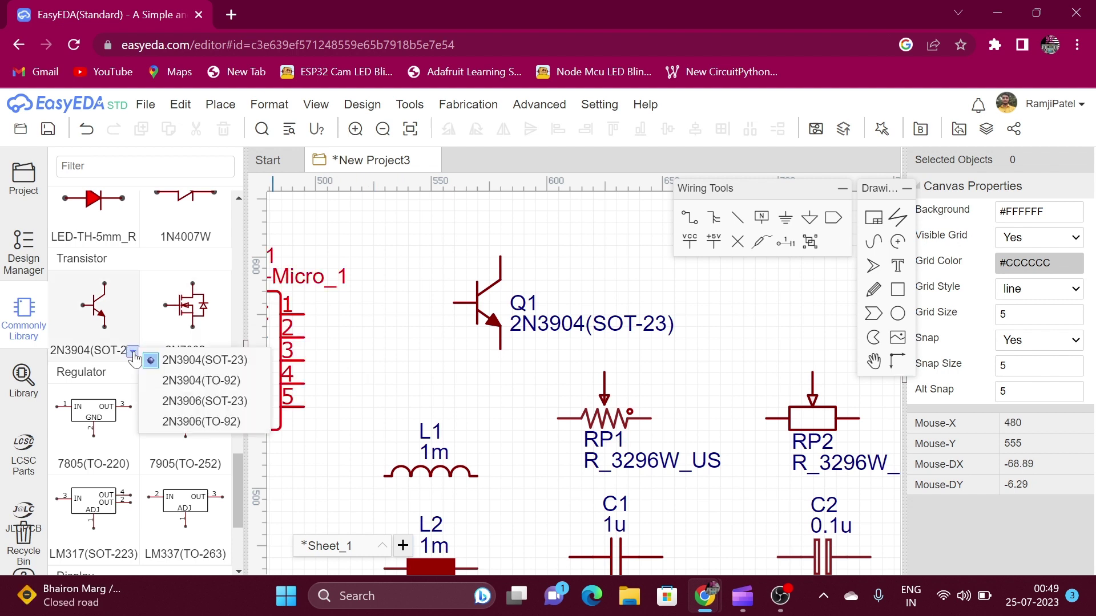
left_click(168, 402)
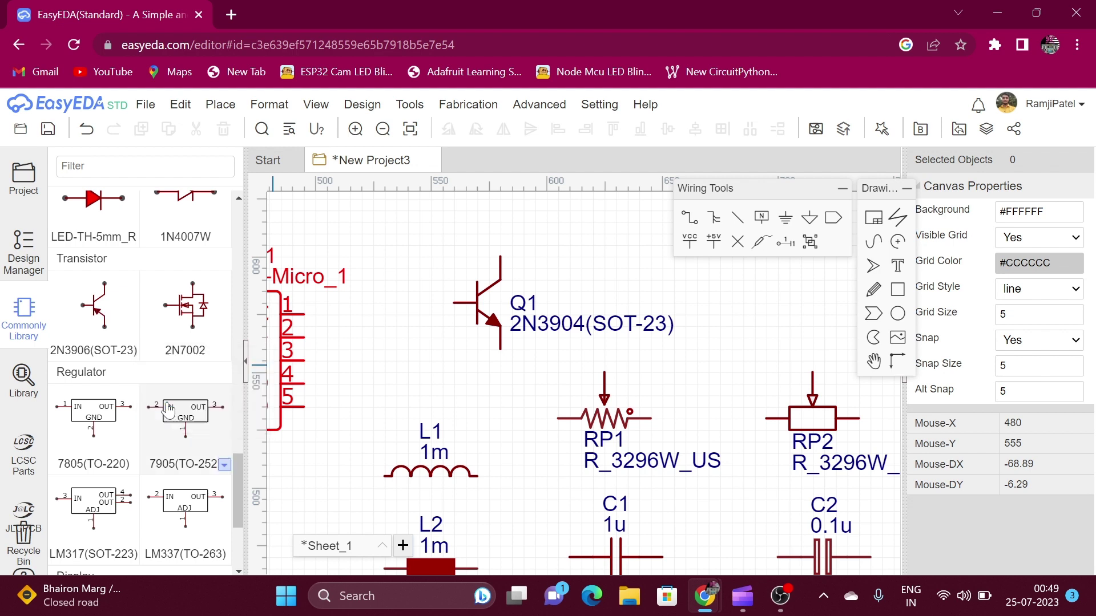
left_click(99, 313)
left_click(581, 257)
key("Escape")
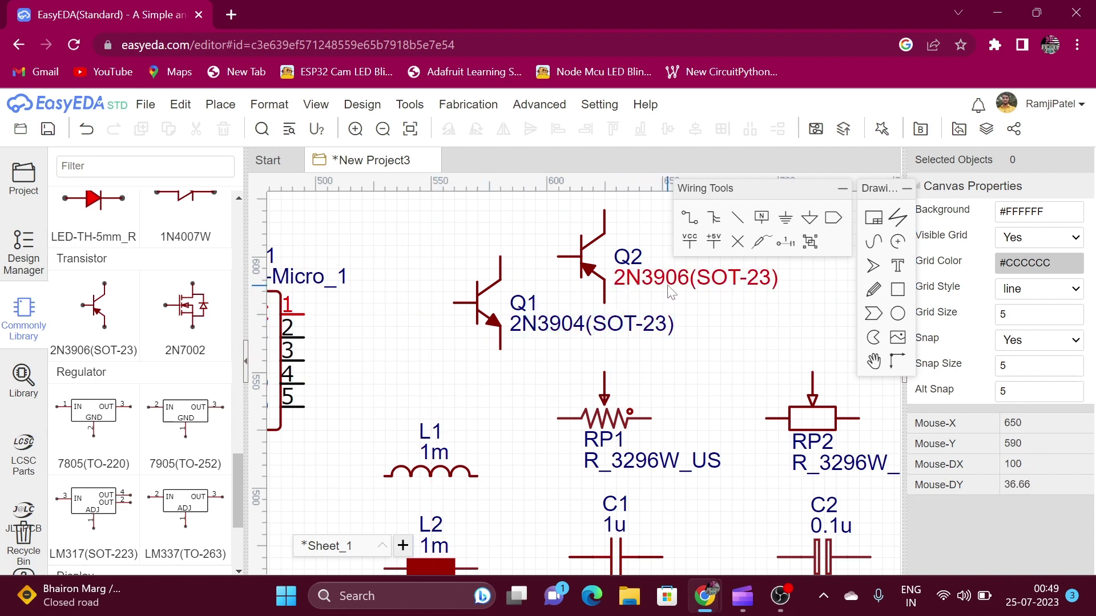
Place a 2N7002 MOSFET between USB1 and Q1, above inductor L1
mouse_move(196, 316)
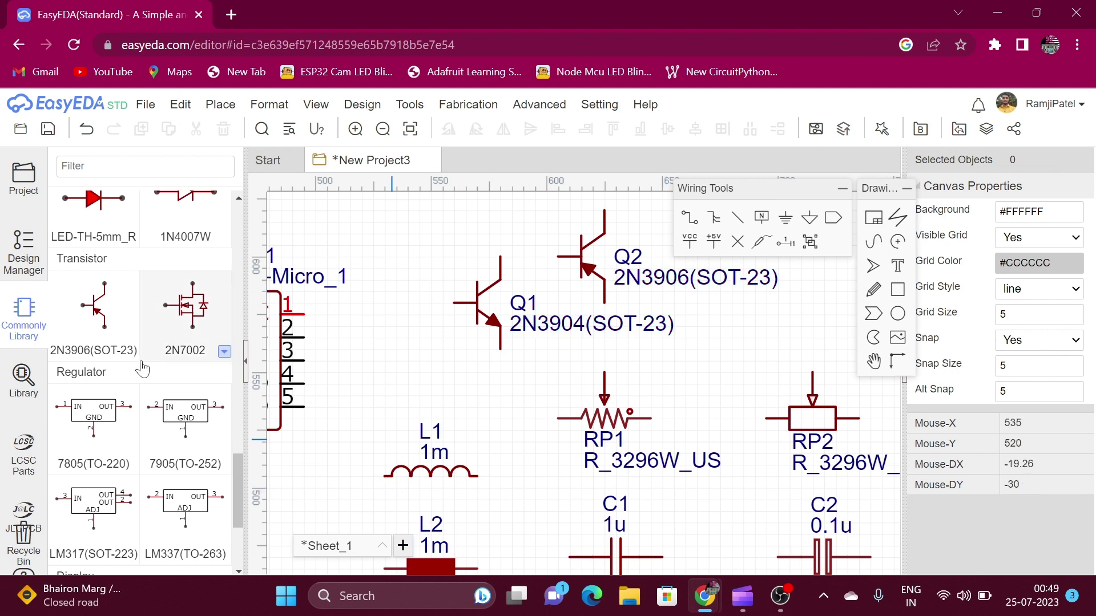
left_click(187, 311)
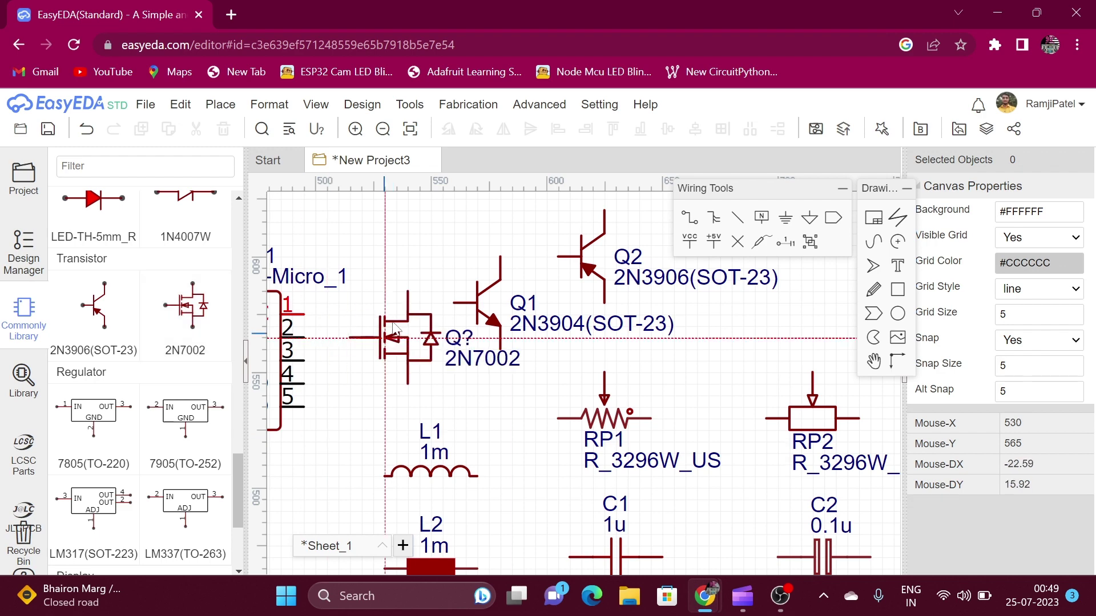
left_click(381, 354)
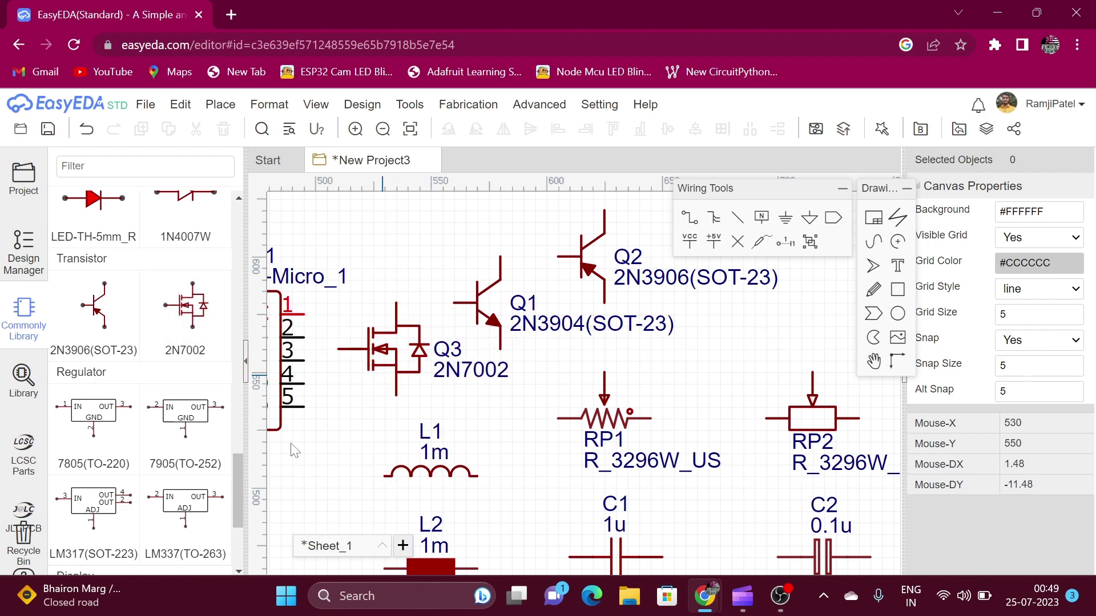
Switch the MOSFET part to IRF5210 and place one above and to the right of potentiometer RP2
scroll(468, 403, "down", 1)
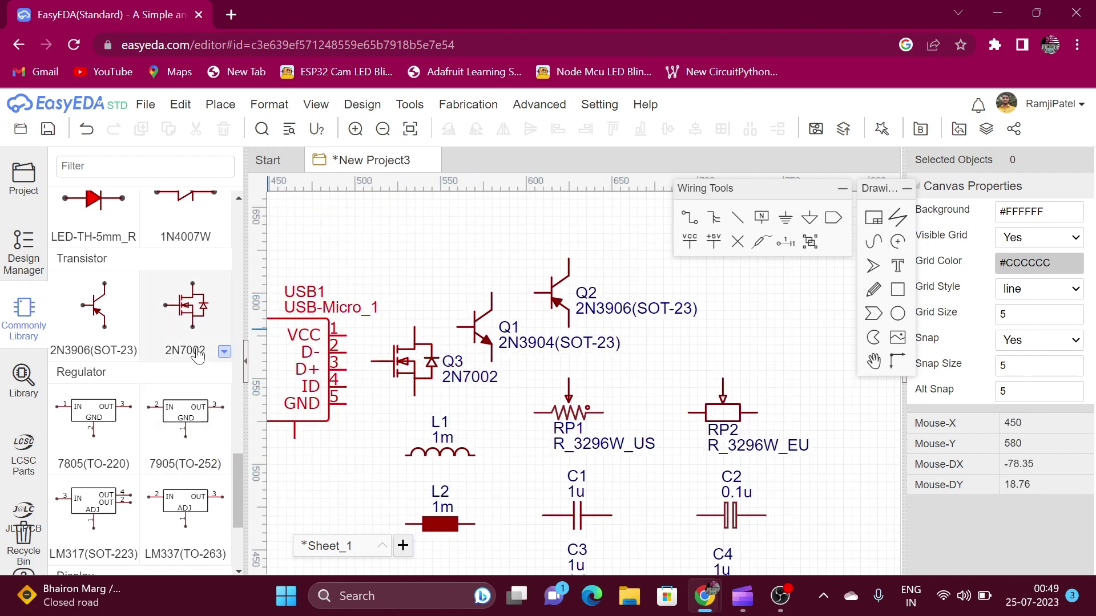
left_click(225, 352)
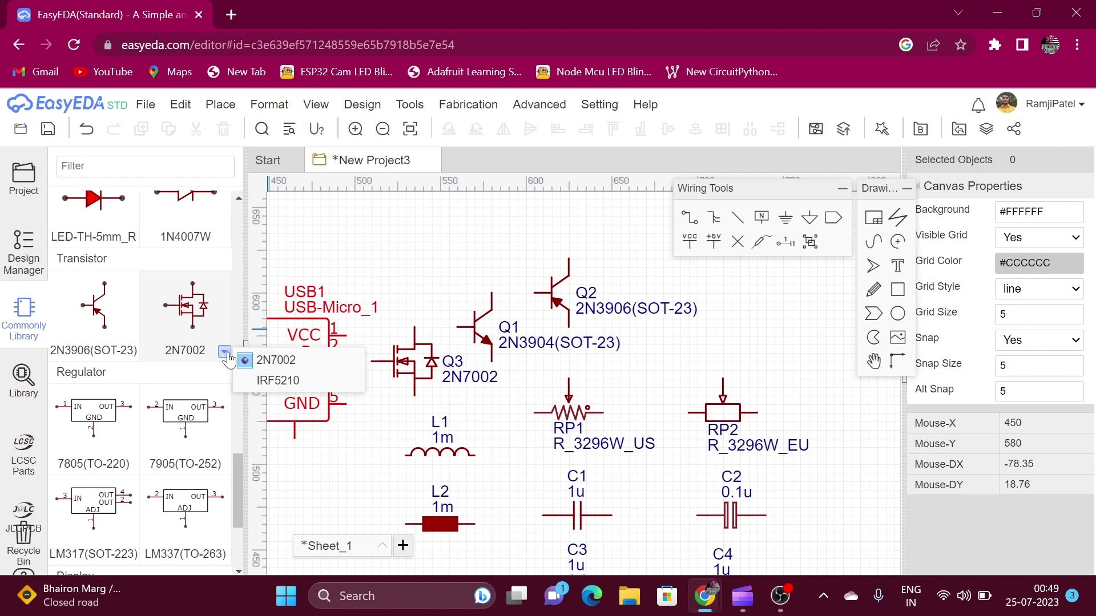
left_click(254, 381)
left_click(214, 308)
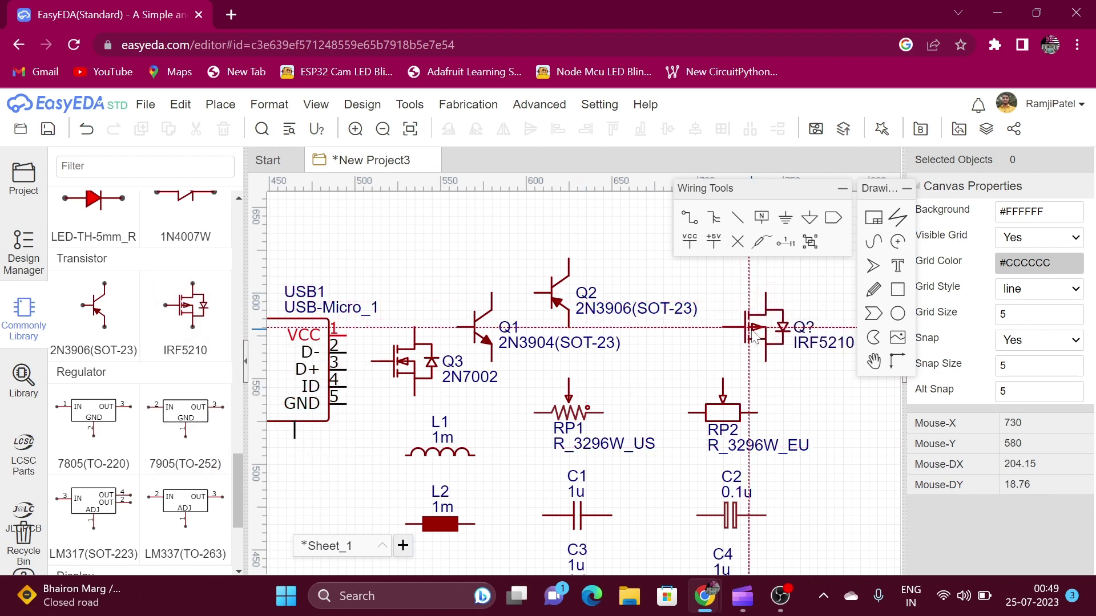
key("Escape")
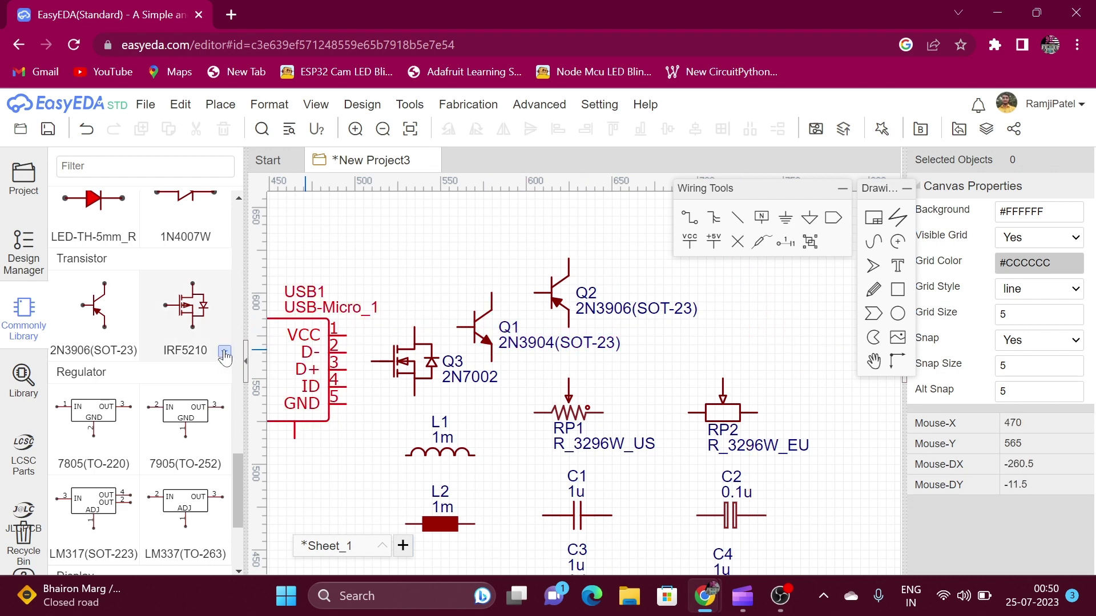
left_click(225, 353)
left_click(268, 379)
left_click(200, 324)
left_click(791, 329)
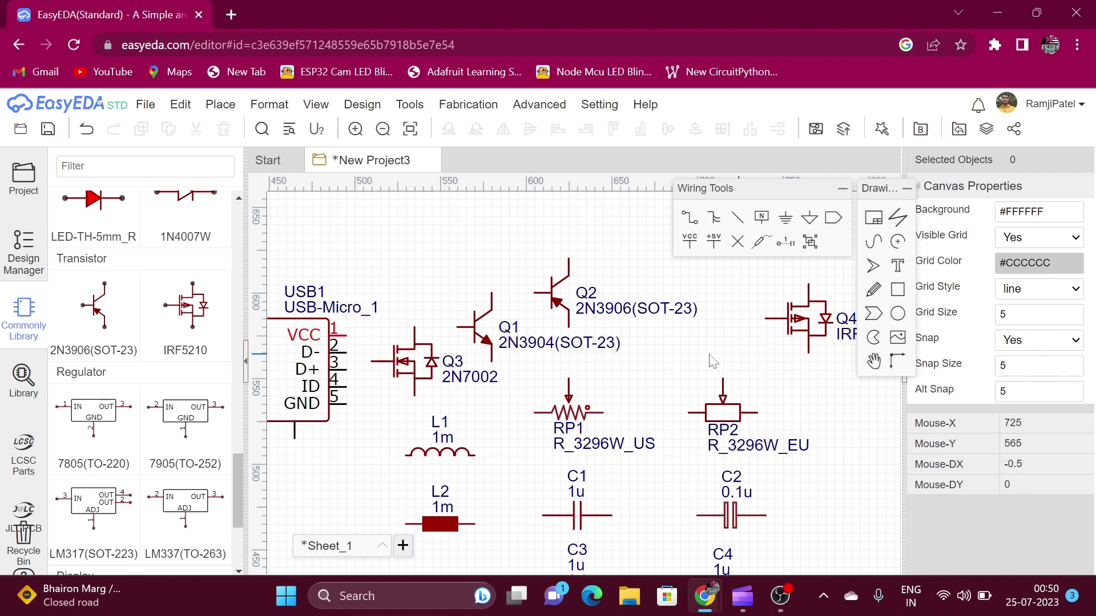
Review the package and voltage variants offered for the 7805(TO-220) regulator
left_click_drag(239, 478, 239, 505)
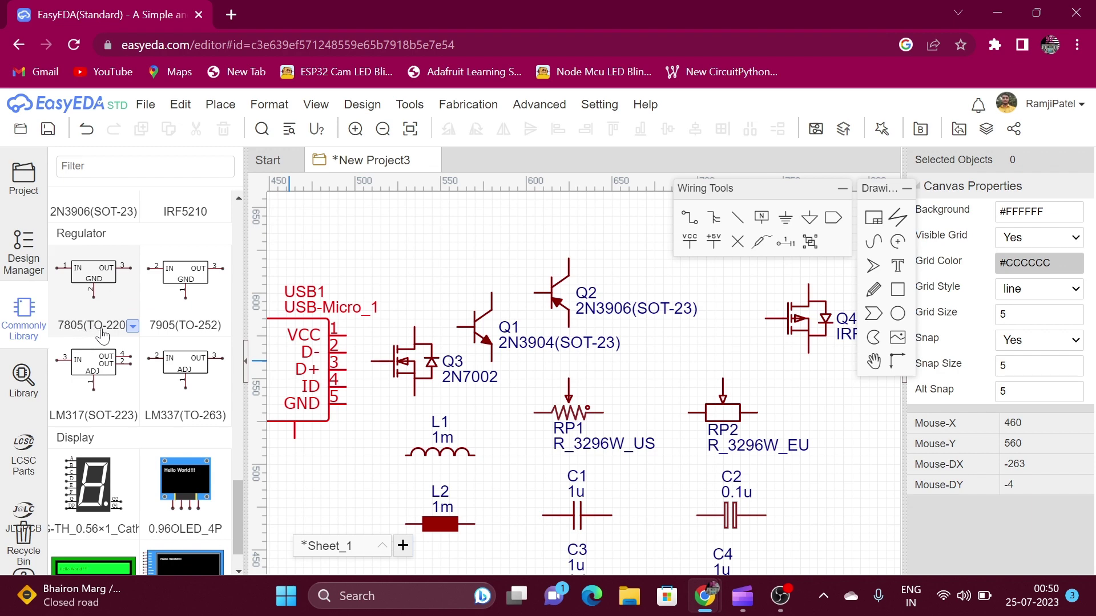
left_click(133, 326)
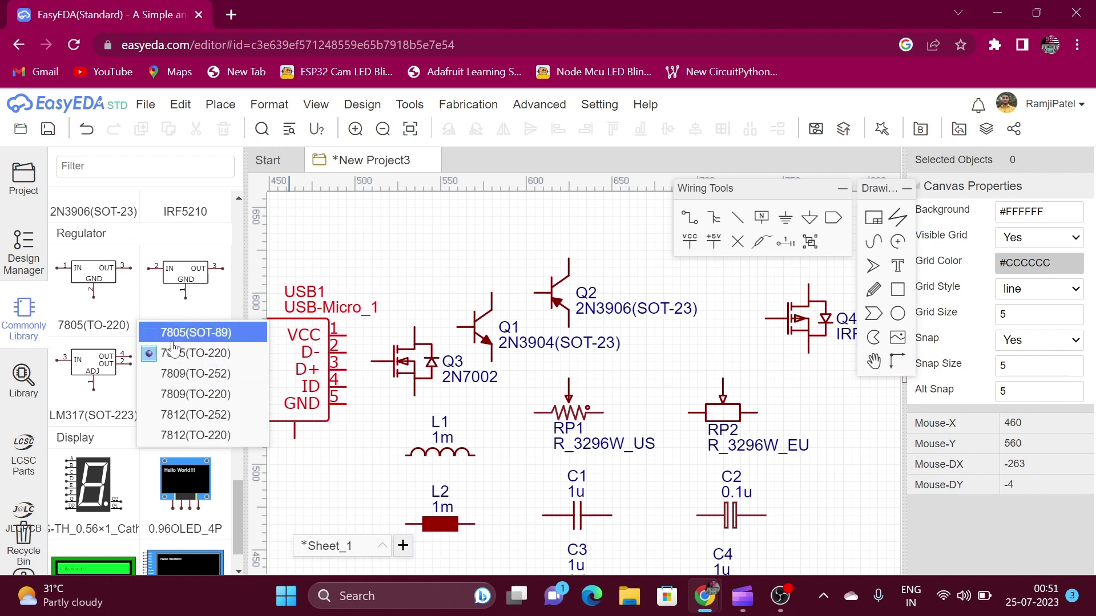
right_click(372, 256)
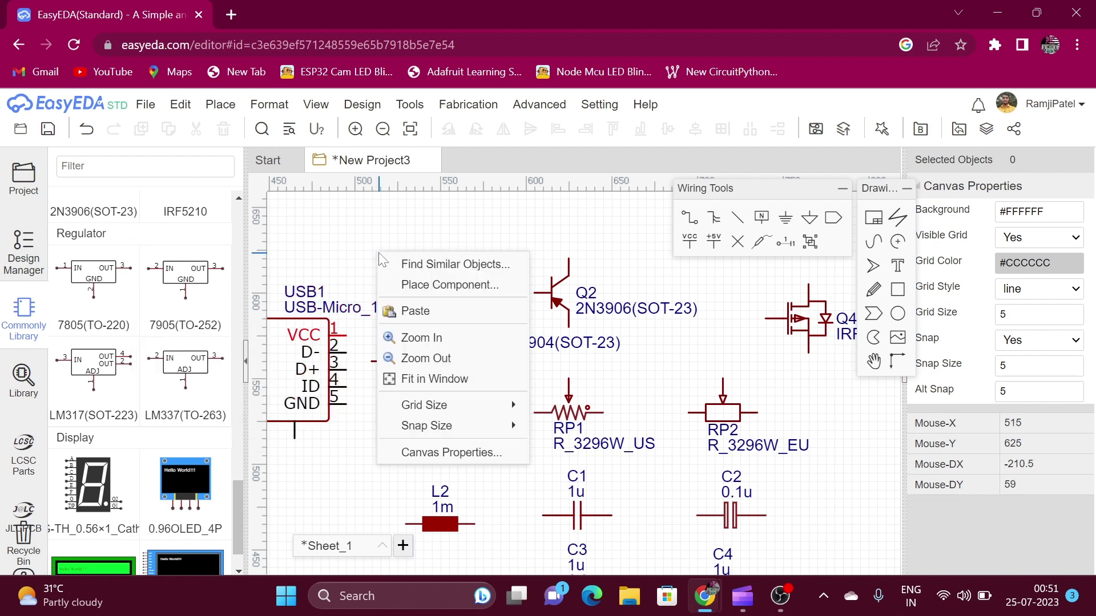
left_click(312, 267)
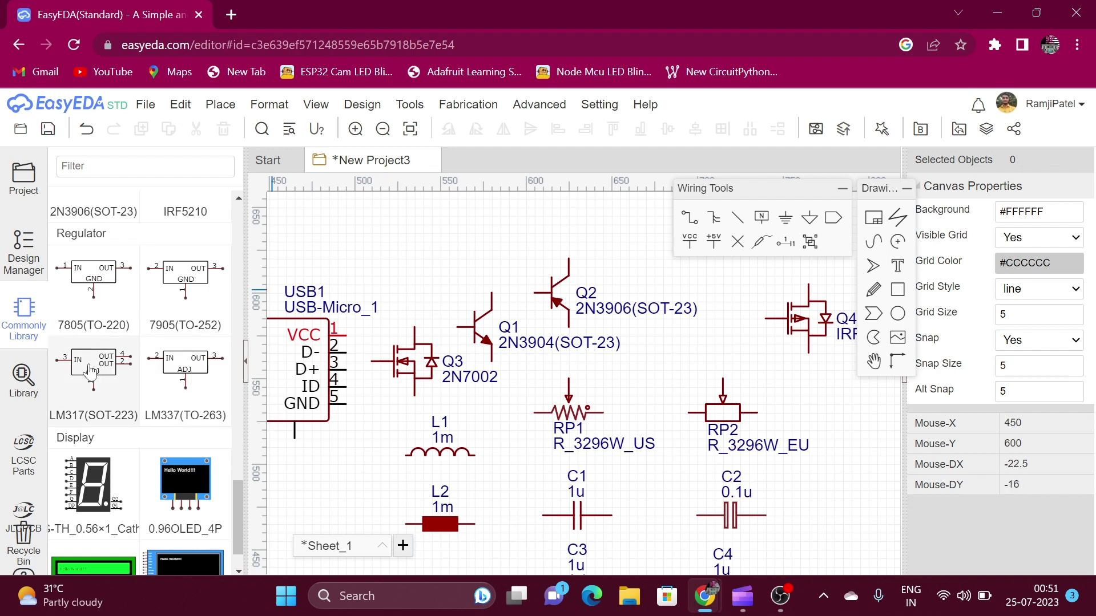
Place an LM317(SOT-223) adjustable regulator above transistors Q1 and Q3
left_click_drag(91, 371, 456, 245)
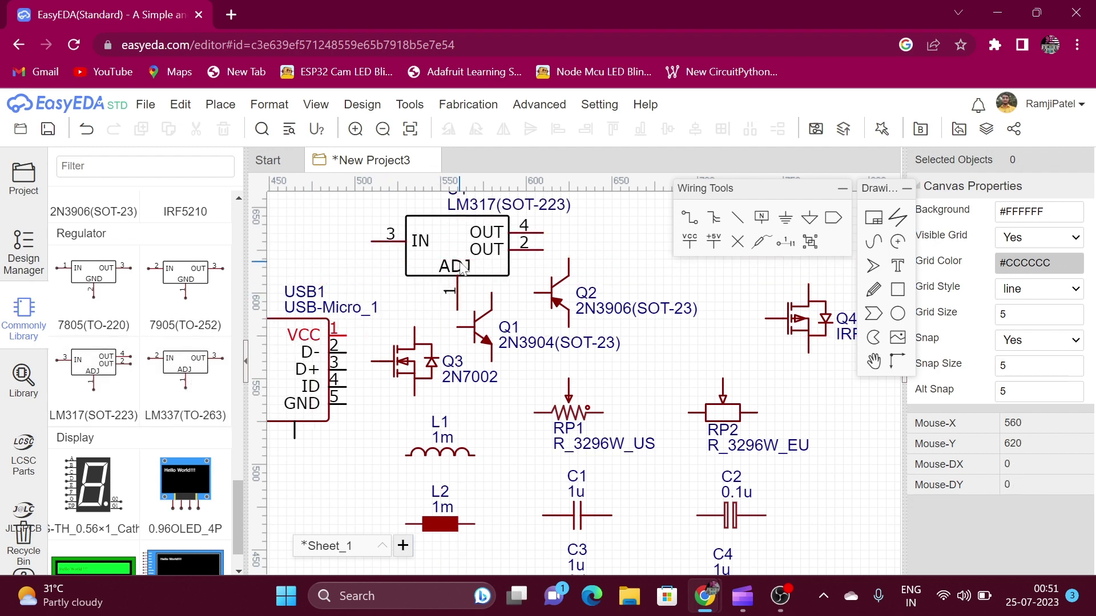
left_click_drag(230, 390, 668, 342)
key("Escape")
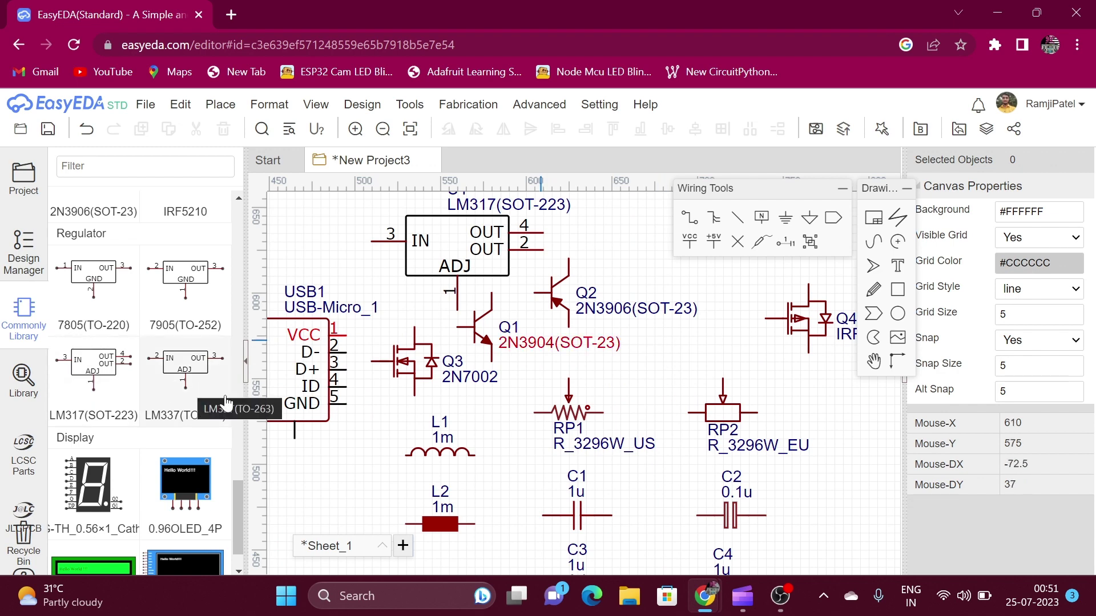
Switch the seven-segment display part to SEG-TH_0.56×2, on to SEG-TH_0.56×3, and finally to SEG-TH_0.56×4
scroll(236, 530, "down", 1)
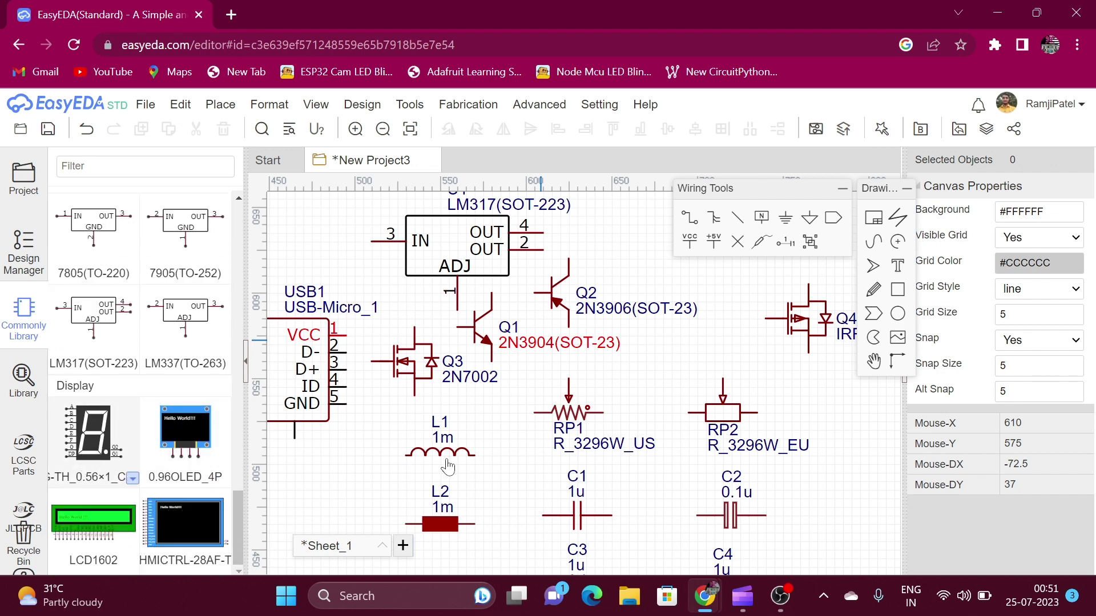
key("Escape")
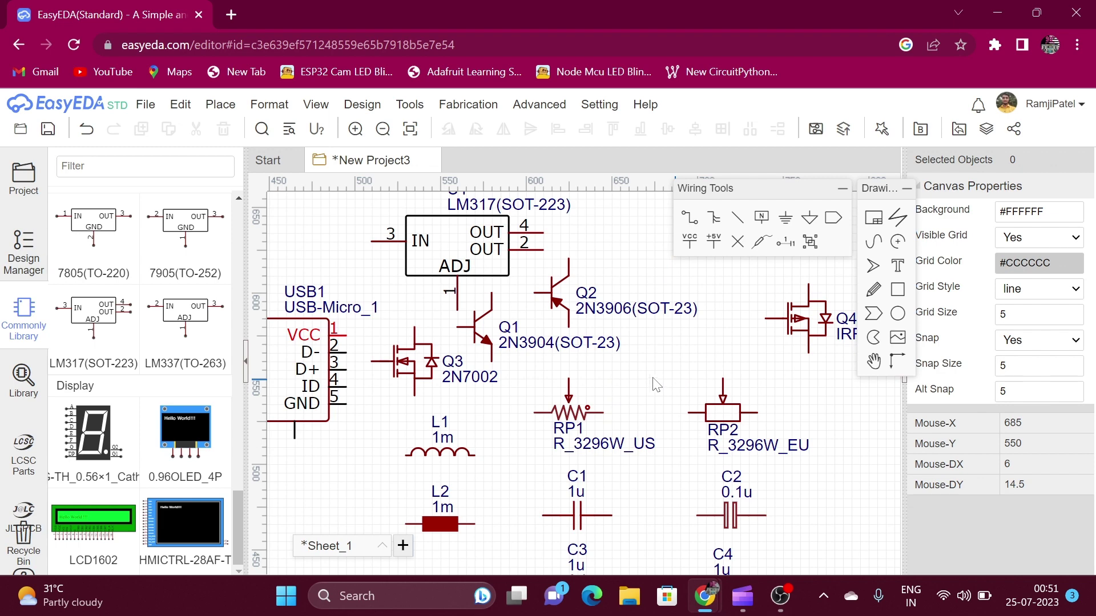
mouse_move(135, 485)
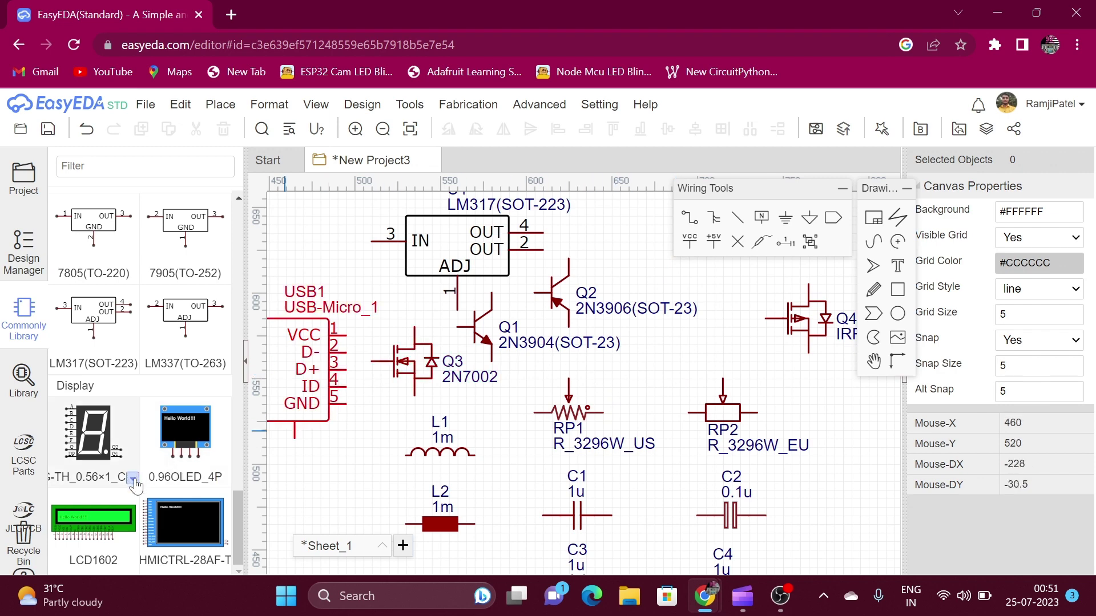
left_click(133, 480)
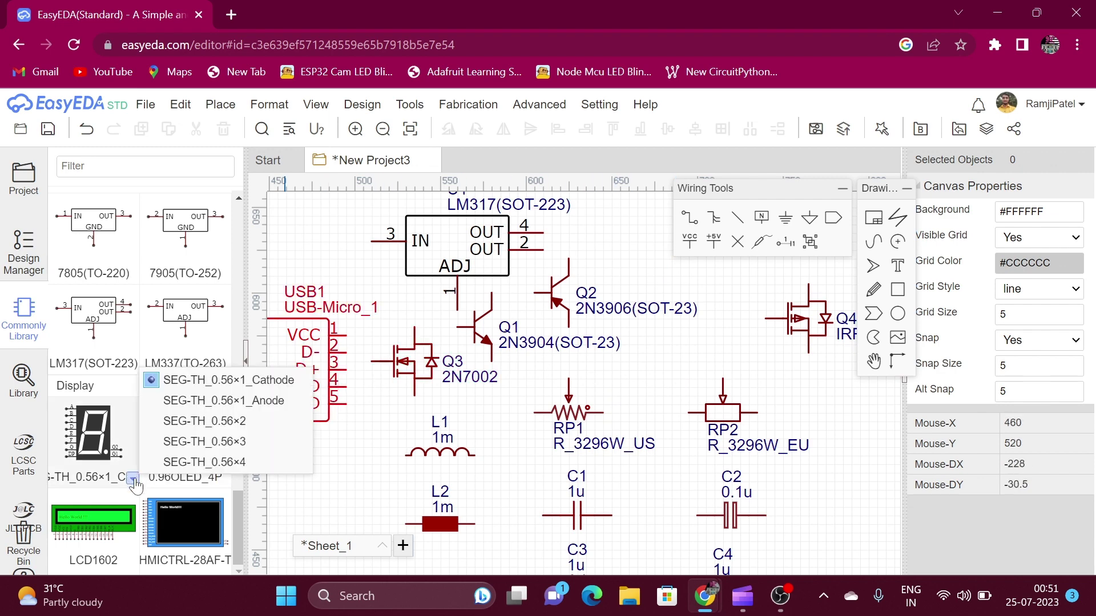
left_click(209, 421)
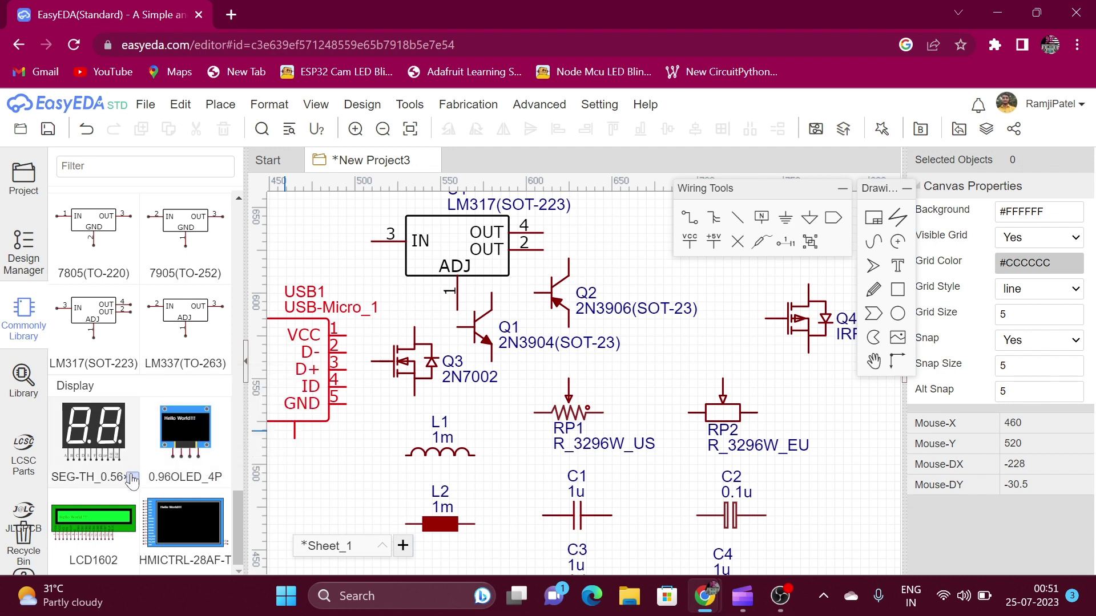
left_click(132, 478)
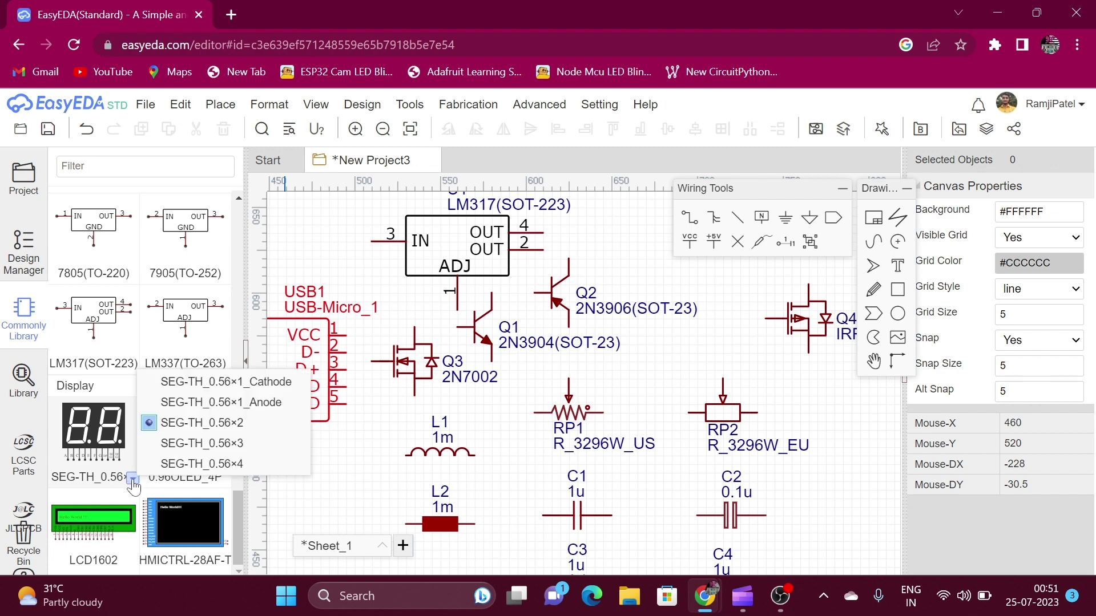
left_click(194, 443)
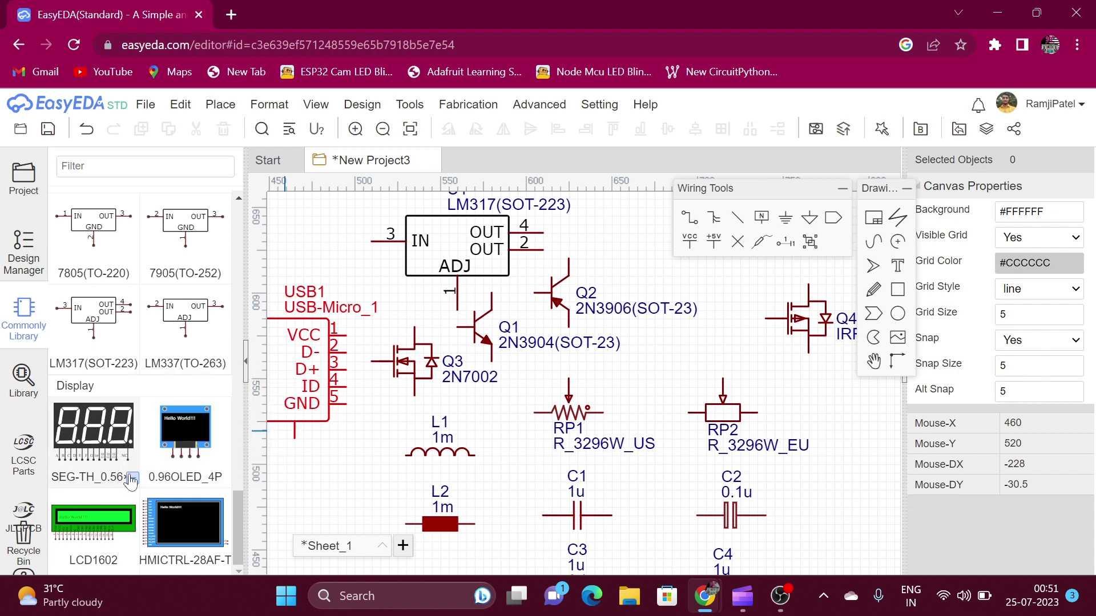
left_click(132, 478)
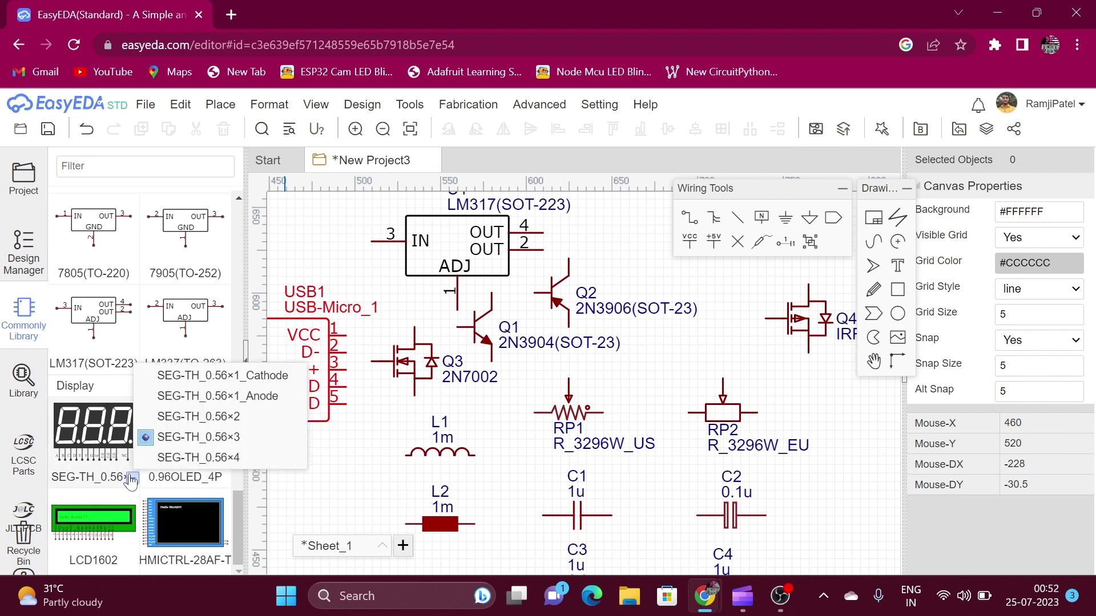
left_click(188, 453)
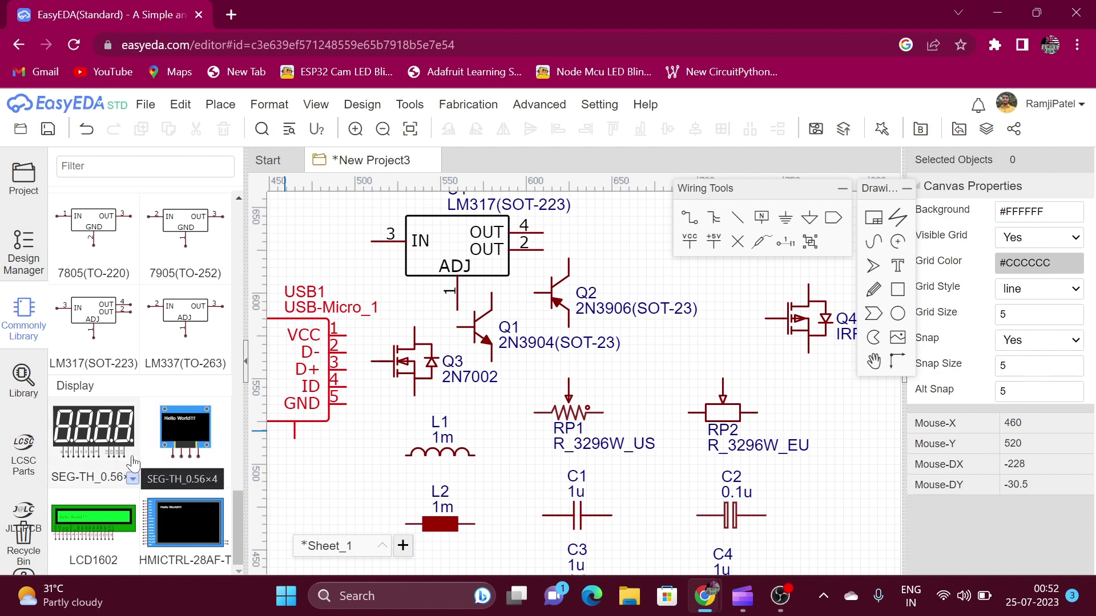
Place a SEG-TH_0.56×4 four-digit seven-segment display below and to the right of potentiometer RP2
left_click(134, 438)
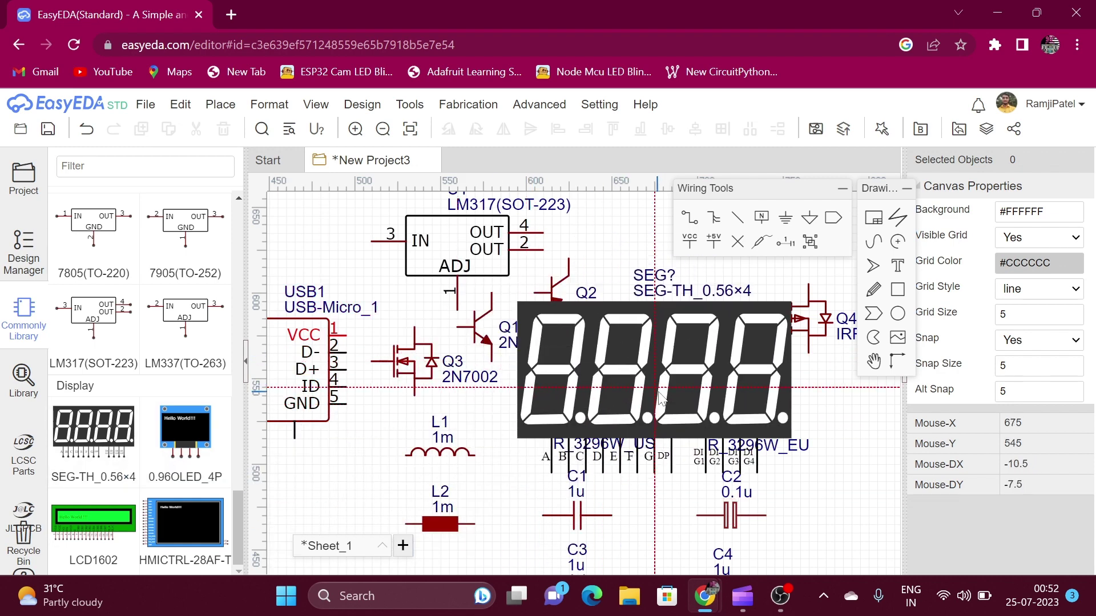
scroll(675, 439, "down", 3)
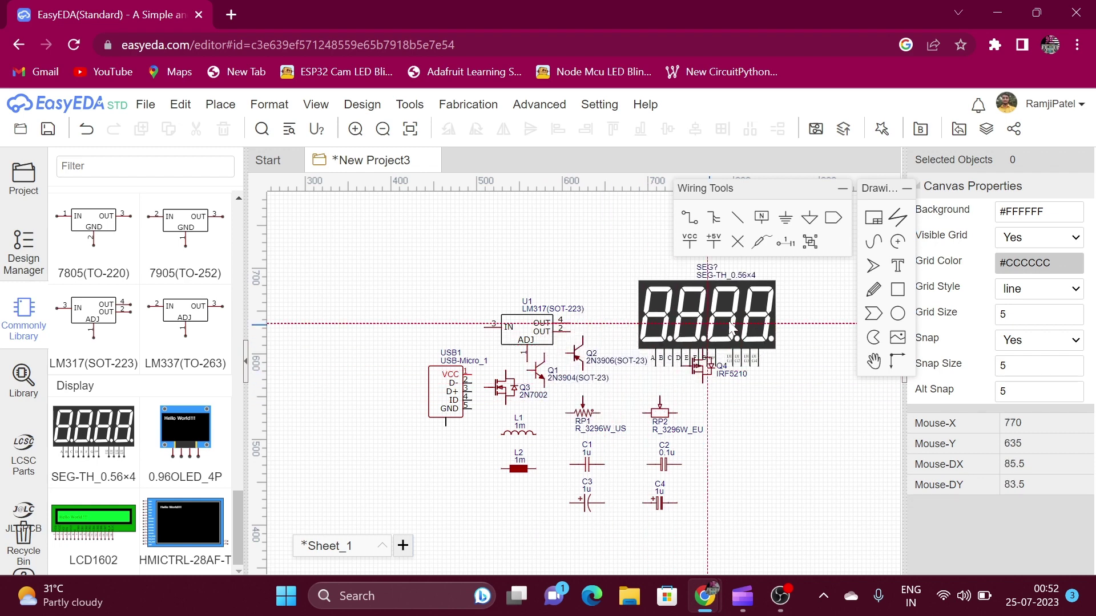
left_click(789, 507)
key("Escape")
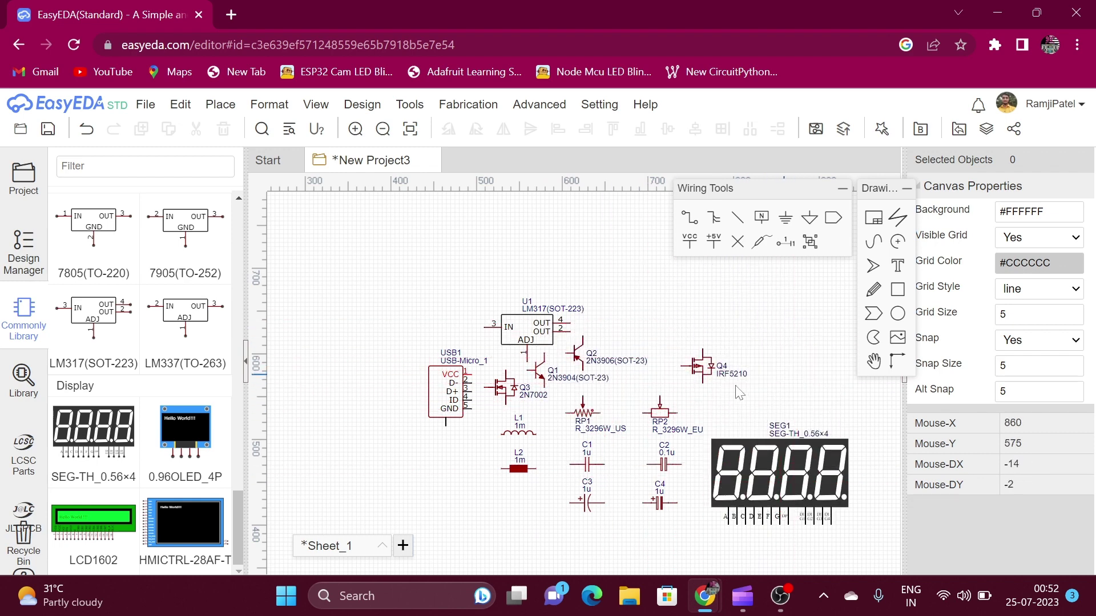
Delete all components from the schematic sheet
key("ctrl+a")
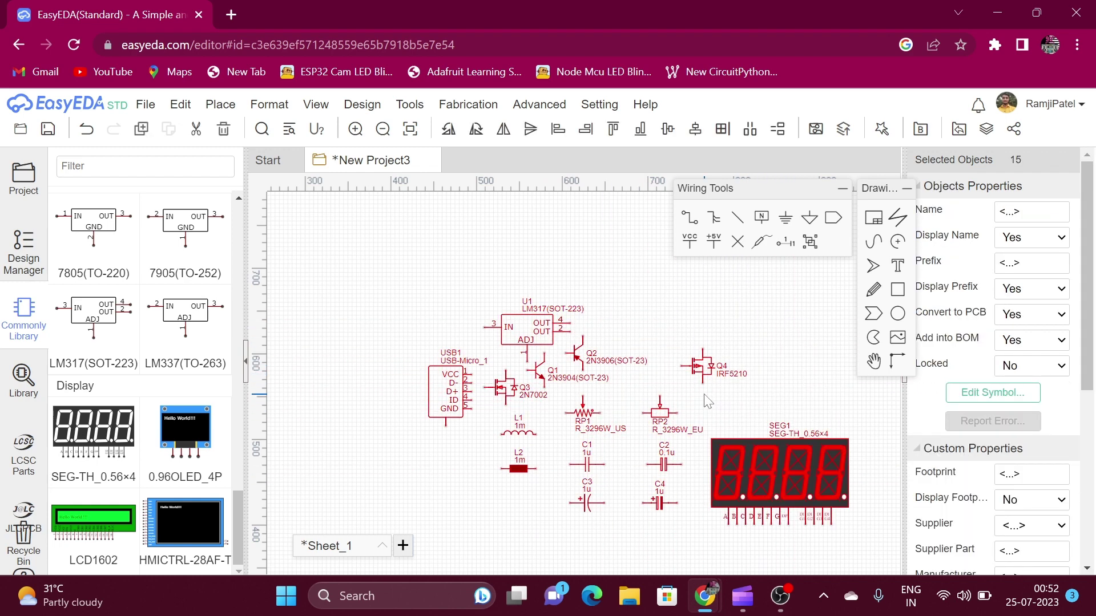
key("Delete")
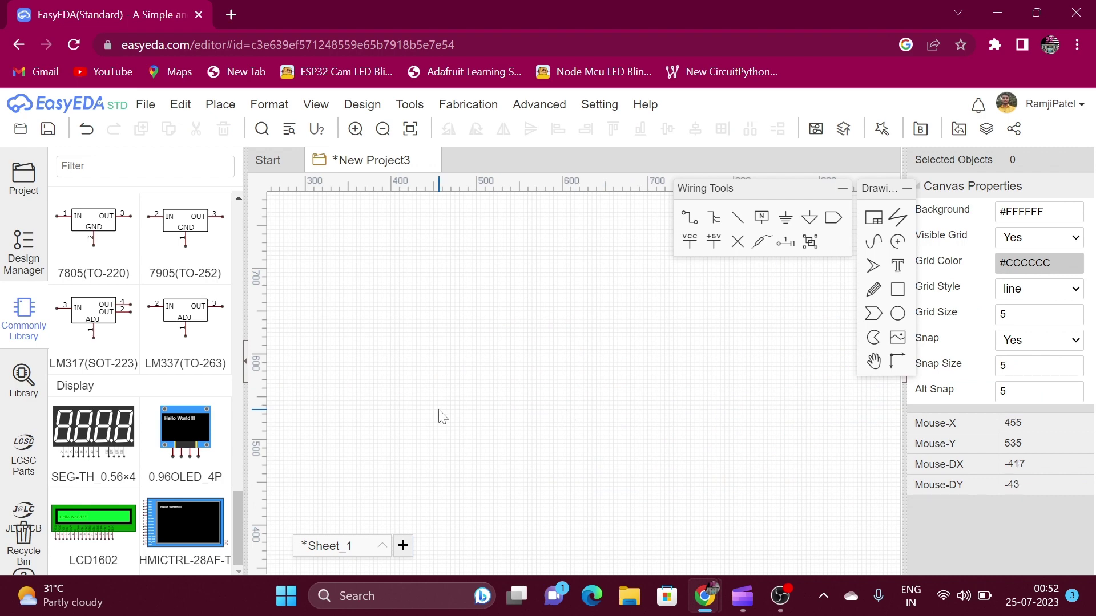
scroll(442, 417, "up", 2)
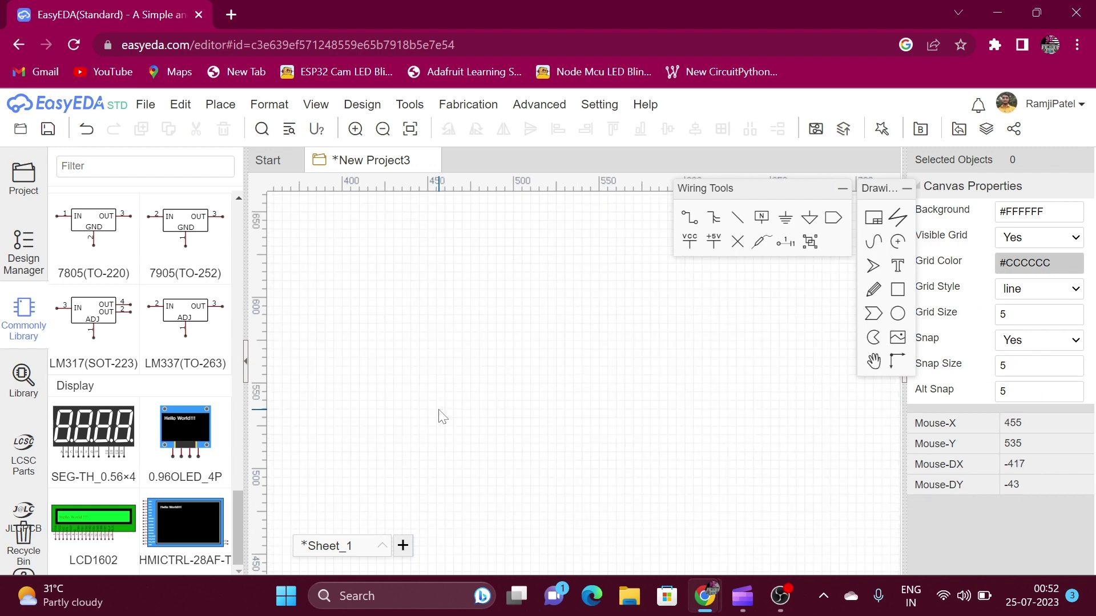
scroll(442, 417, "up", 2)
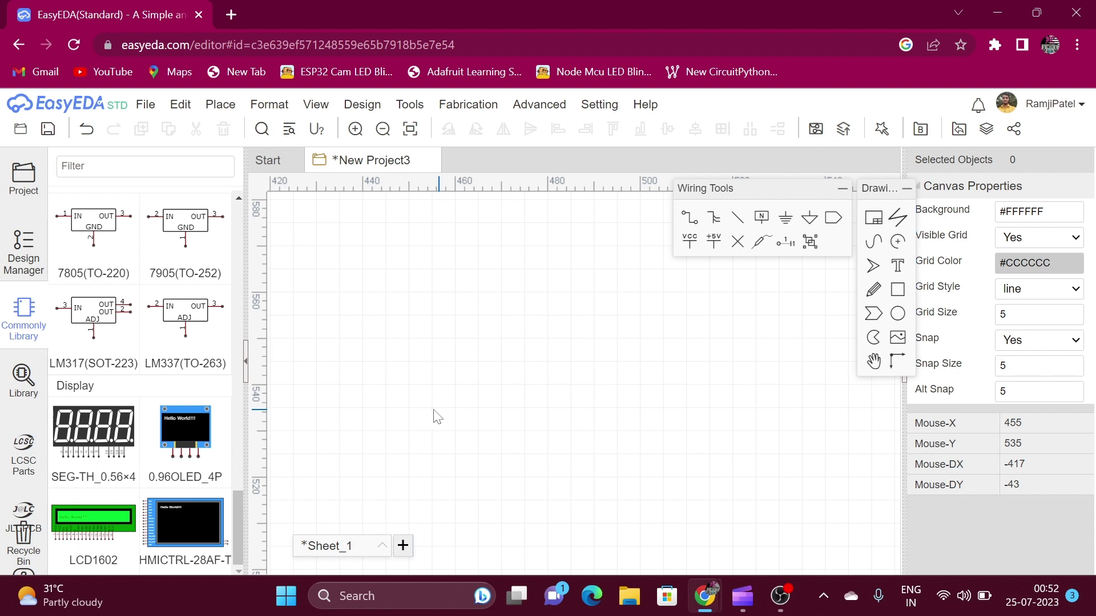
left_click(22, 388)
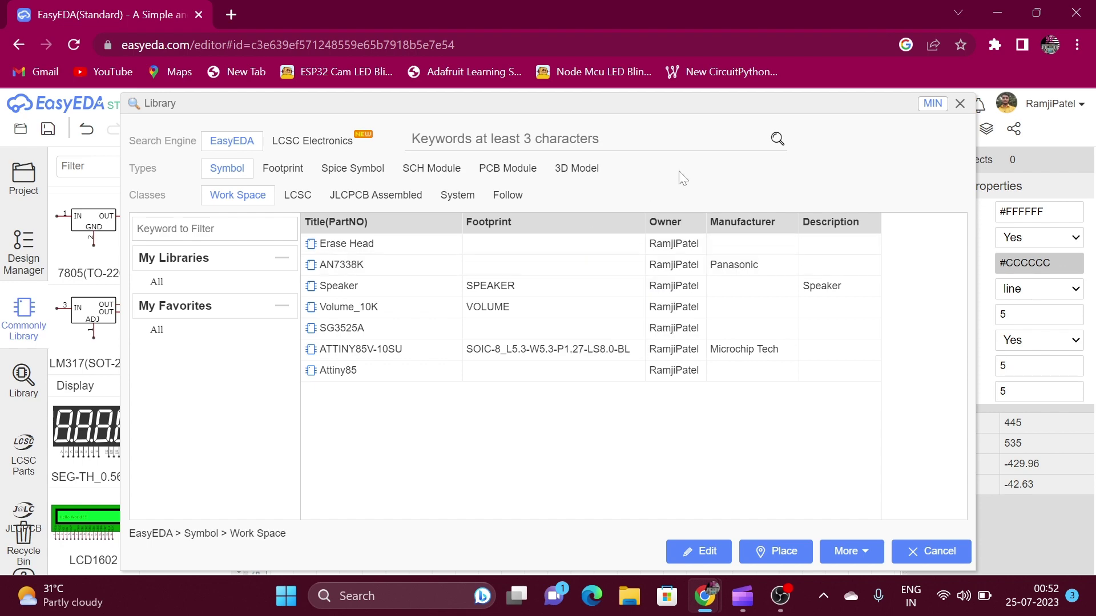
left_click(960, 103)
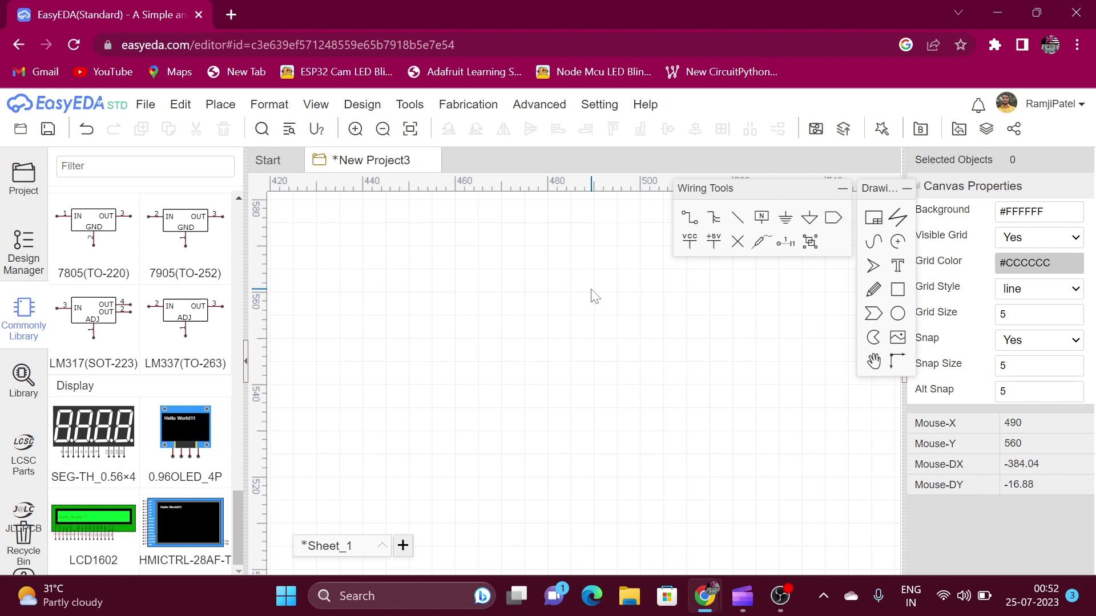
mouse_move(235, 553)
left_mouse_down()
mouse_move(241, 254)
mouse_move(236, 572)
left_mouse_up()
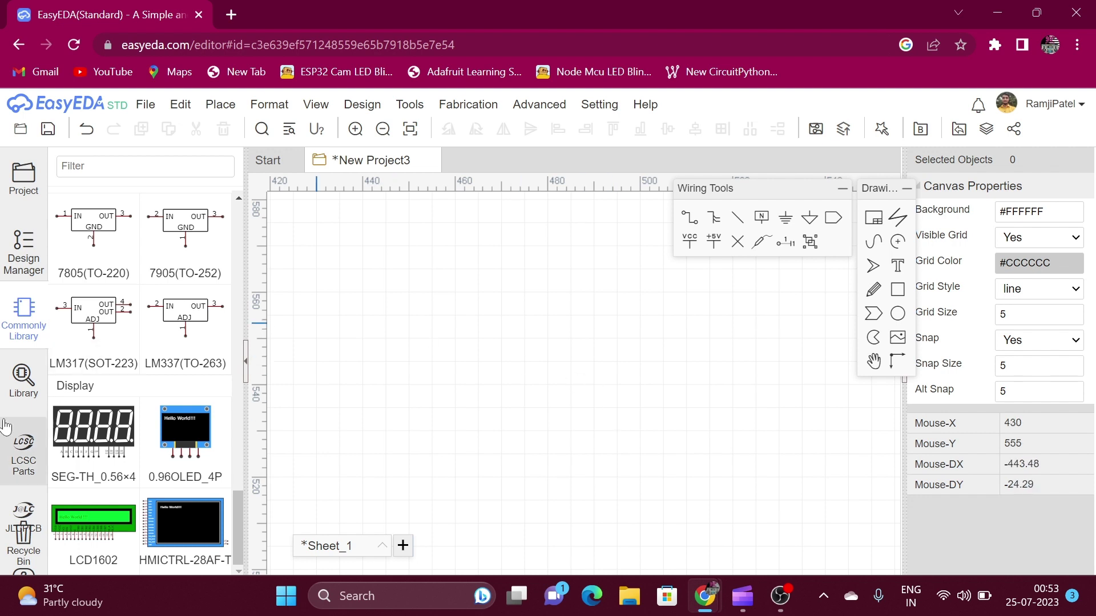
Search the full parts library for NE555 symbols
left_click(14, 393)
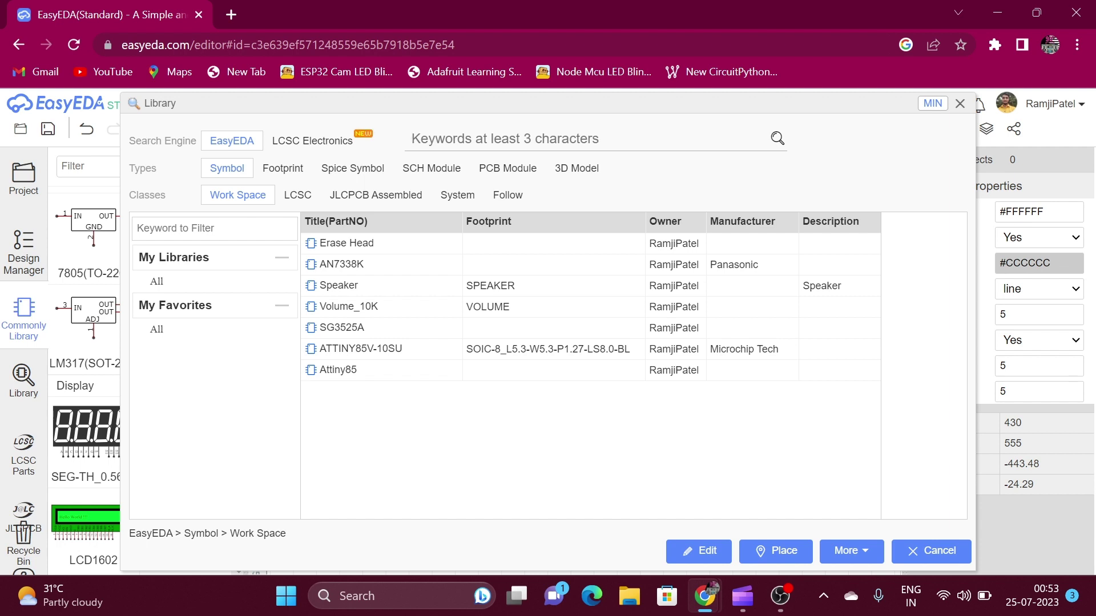
type("ne")
key("BackSpace")
key("BackSpace")
type("NE")
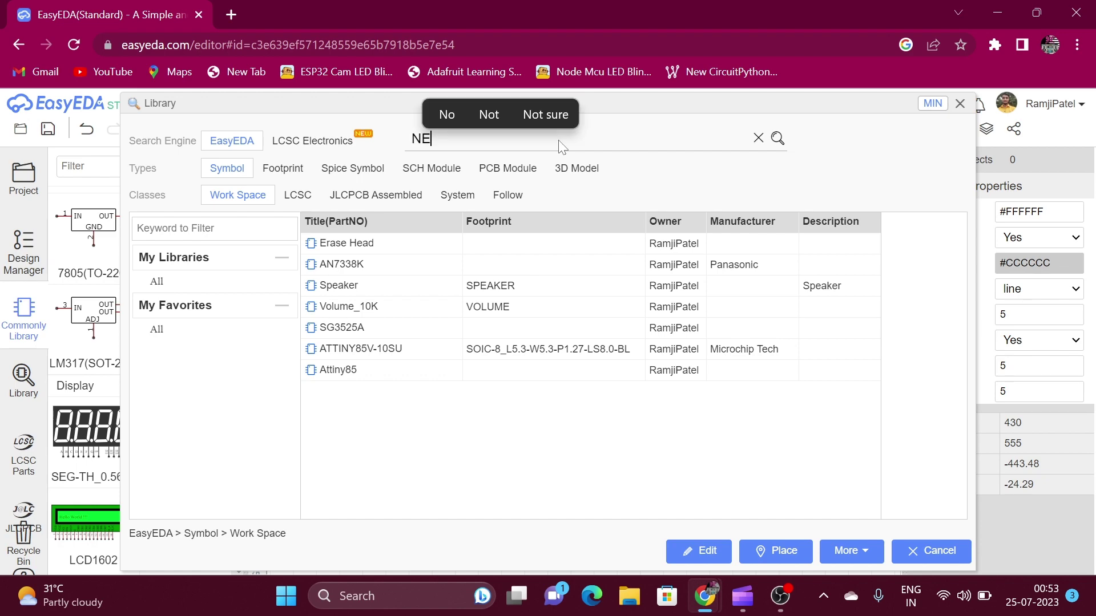
type("555")
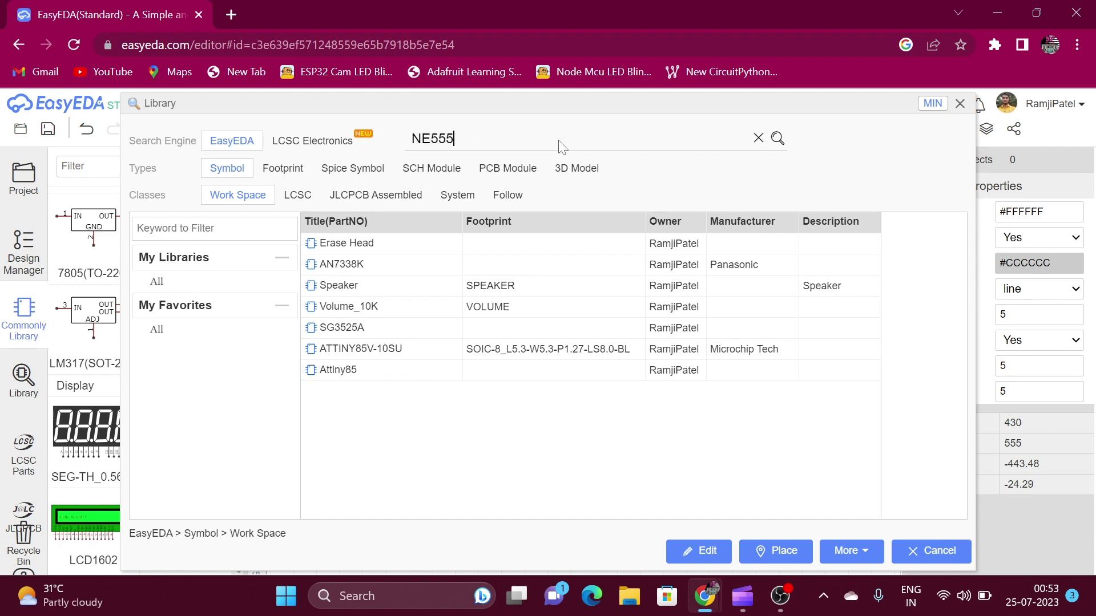
key("Return")
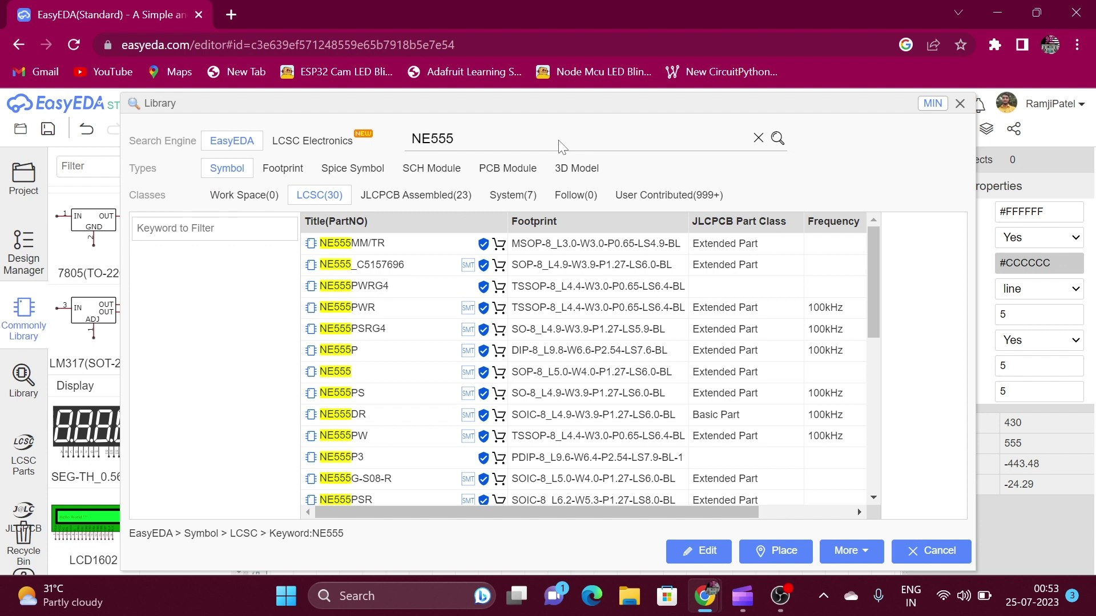
Preview the symbols and footprints of the NE555MM/TR and NE555PWRG4 parts
left_click(392, 249)
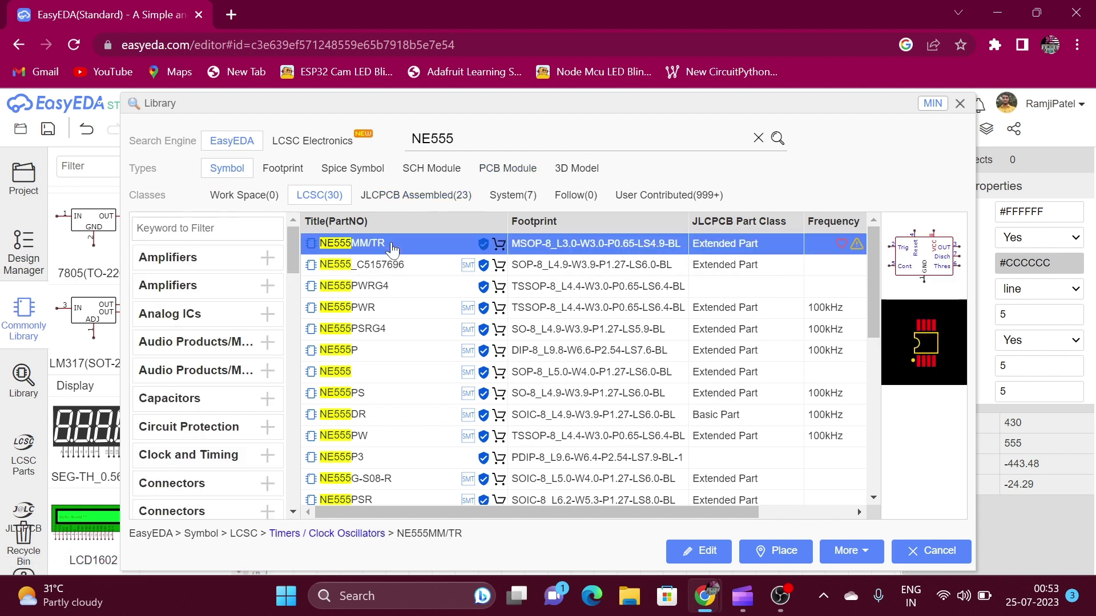
key("Down")
key("Down")
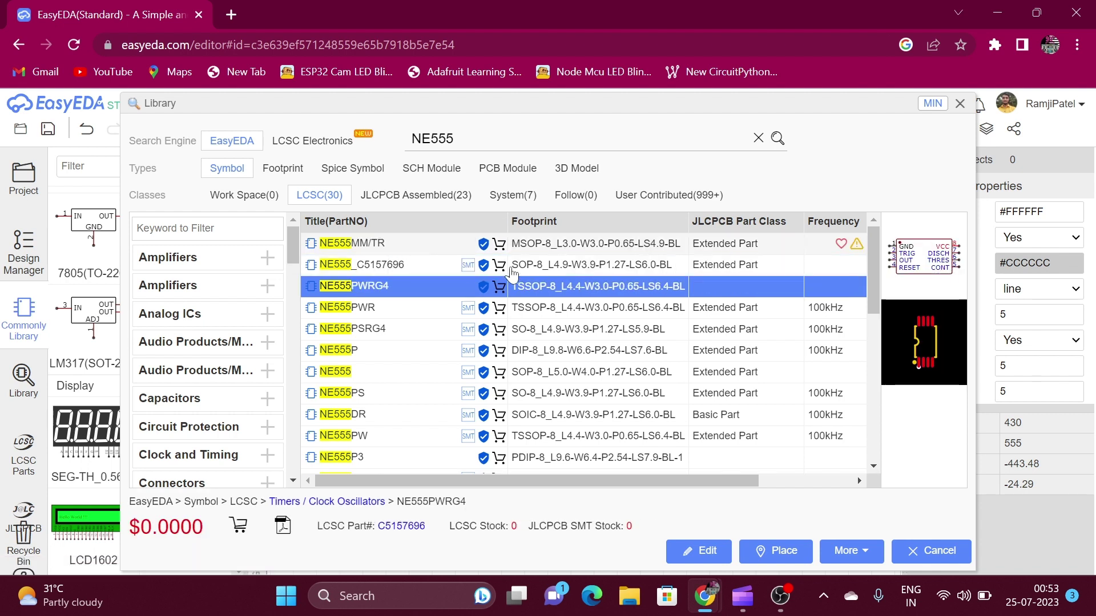
Look through the LCSC list of NE555 variants and preview NE555DG4 and the DIP-8 part NE555L-D08-T
mouse_move(872, 255)
left_mouse_down()
mouse_move(871, 348)
mouse_move(868, 264)
left_mouse_up()
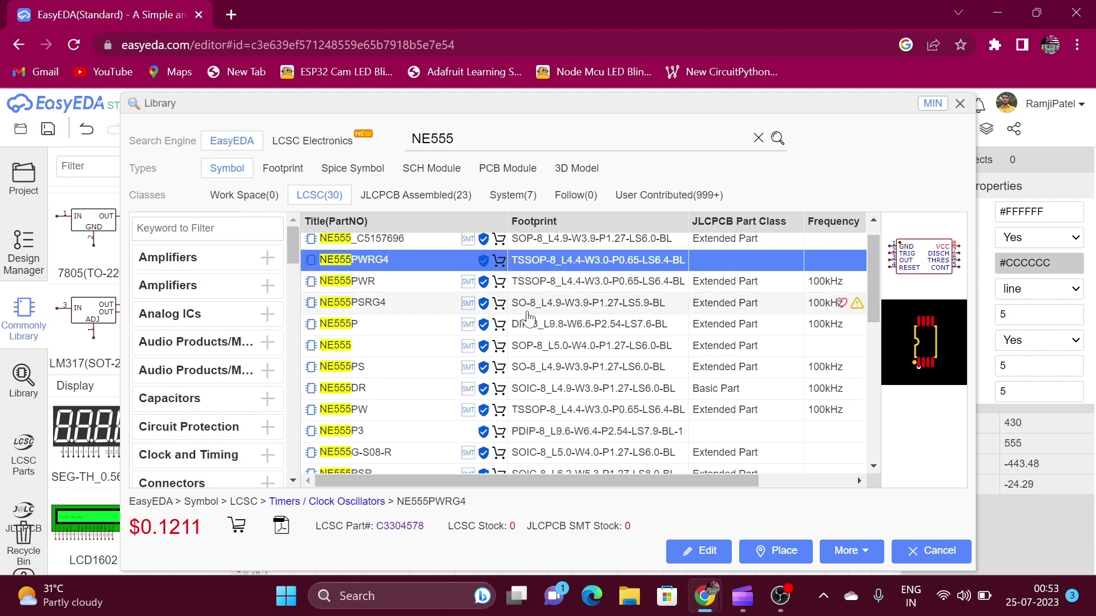
scroll(524, 400, "down", 6)
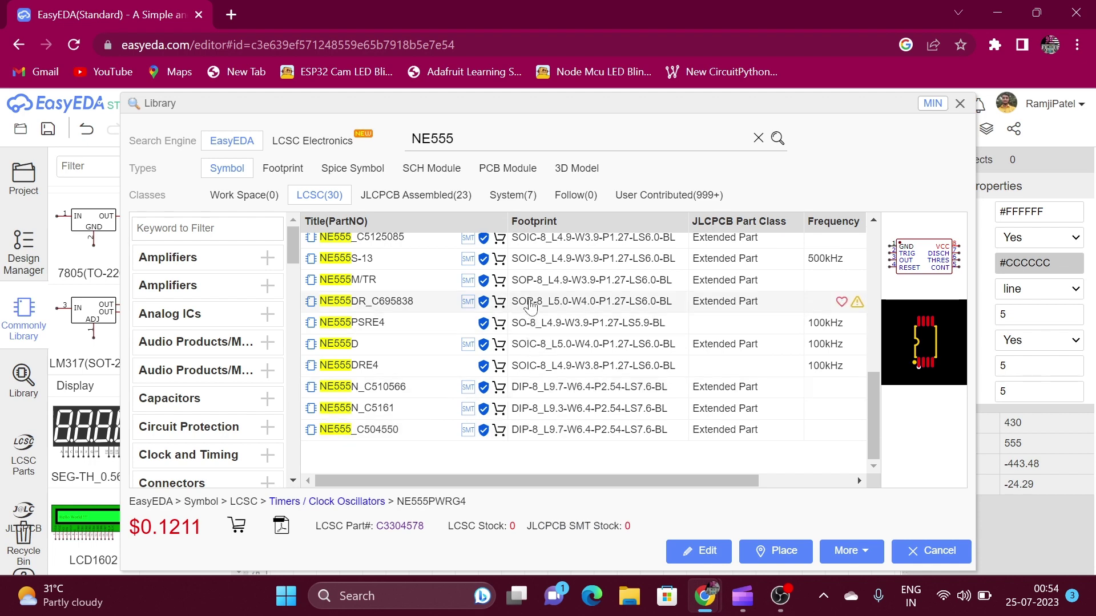
scroll(533, 294, "up", 3)
scroll(533, 294, "up", 3)
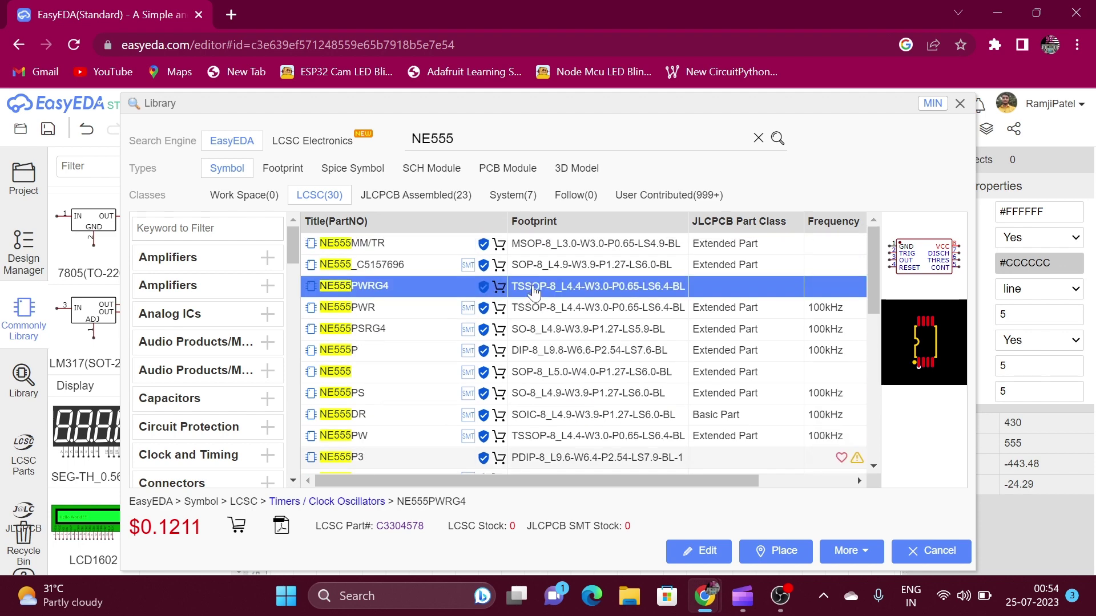
scroll(531, 297, "down", 3)
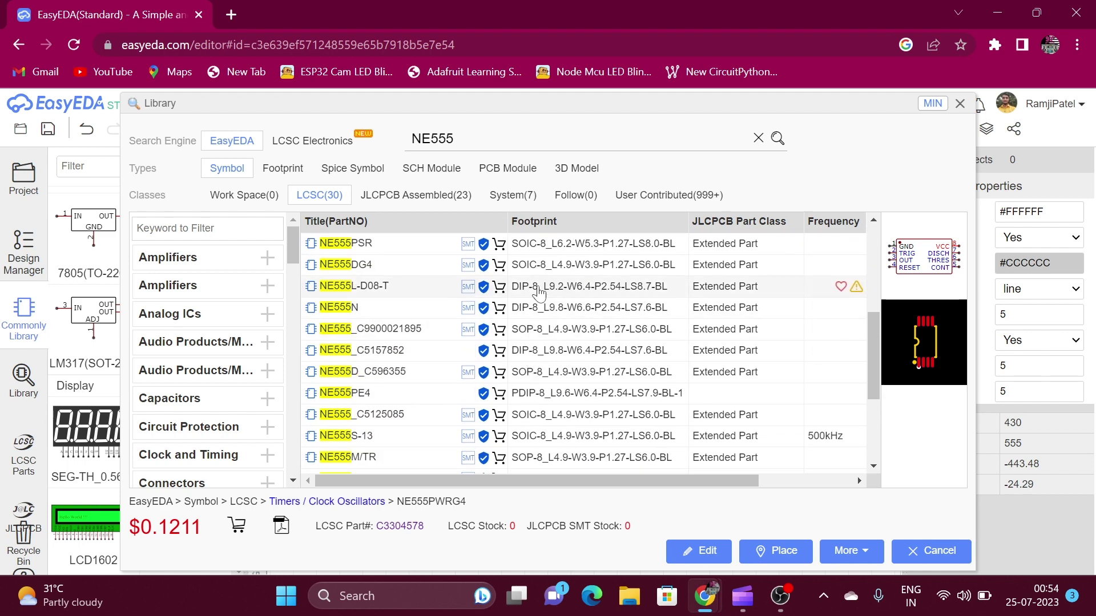
left_click(532, 265)
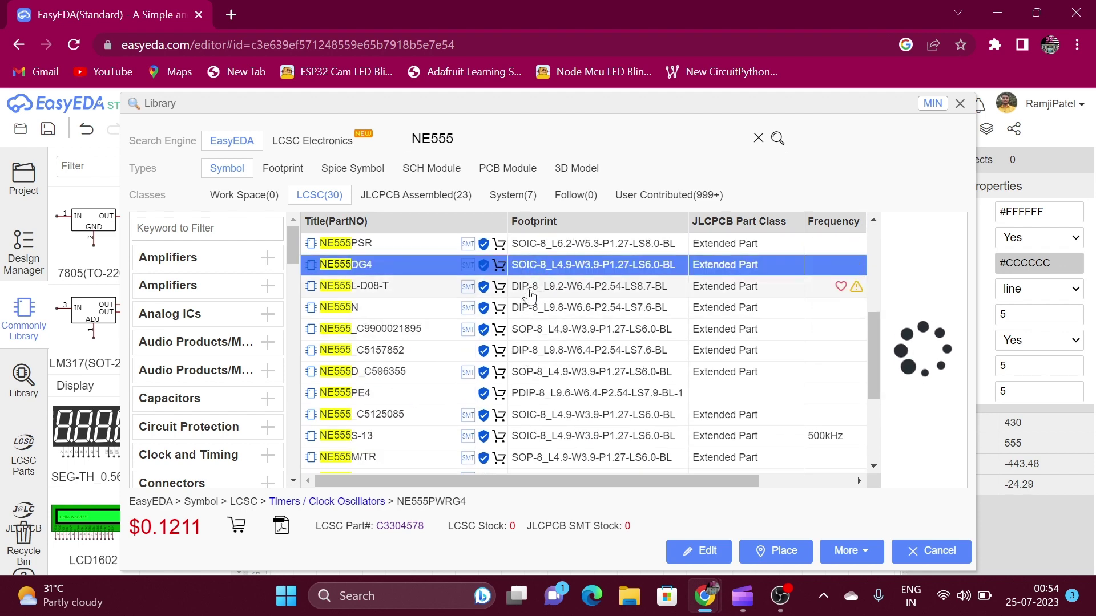
left_click(528, 293)
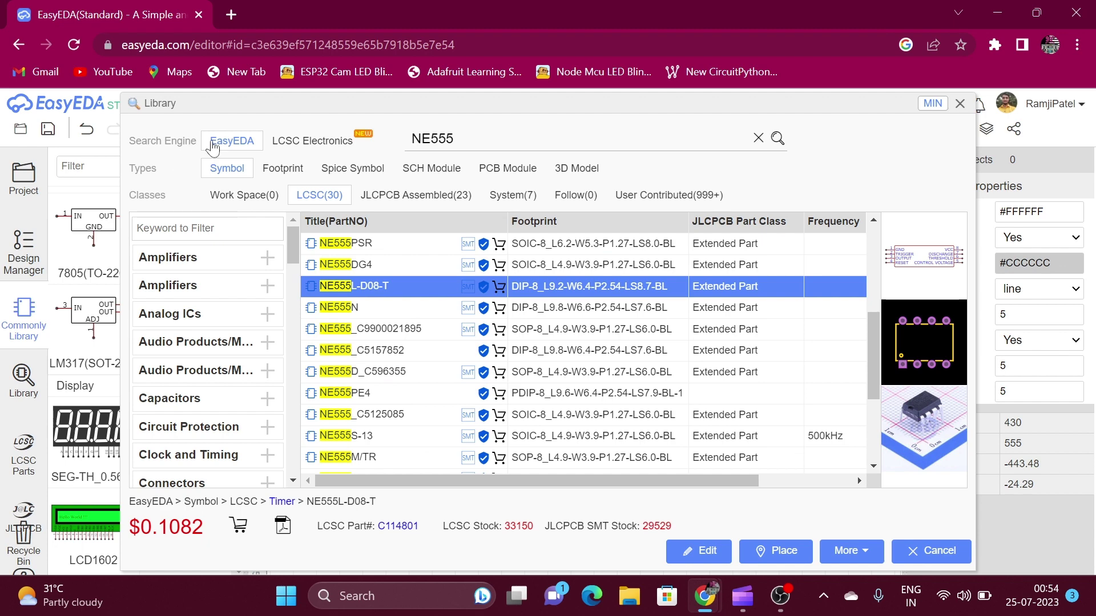
Switch the search engine to LCSC Electronics and browse its DC-DC converter listings
left_click(304, 147)
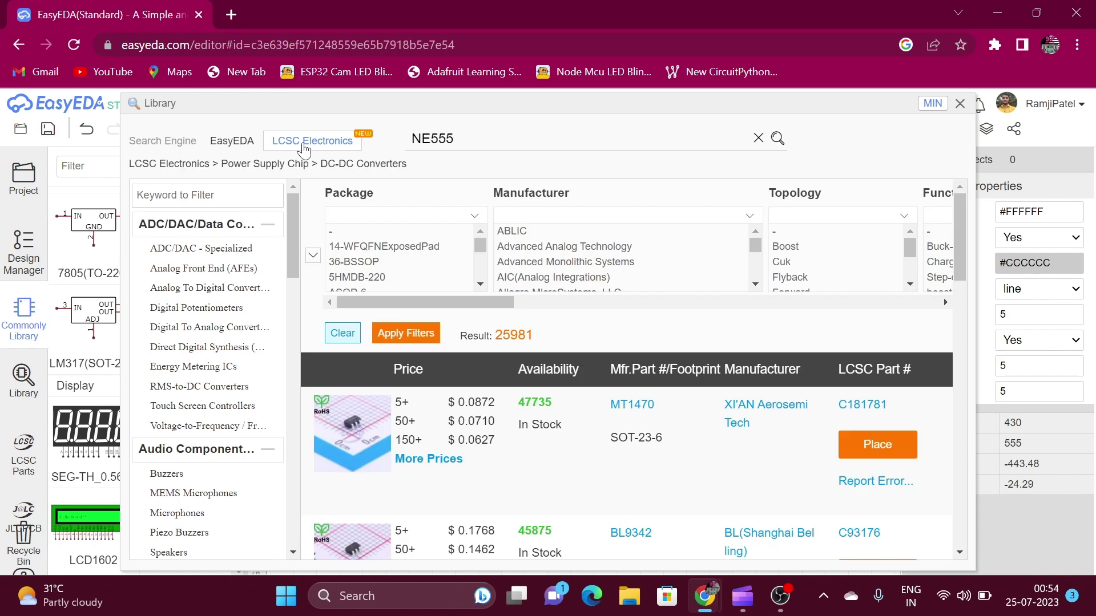
left_click_drag(958, 230, 957, 469)
scroll(848, 375, "down", 3)
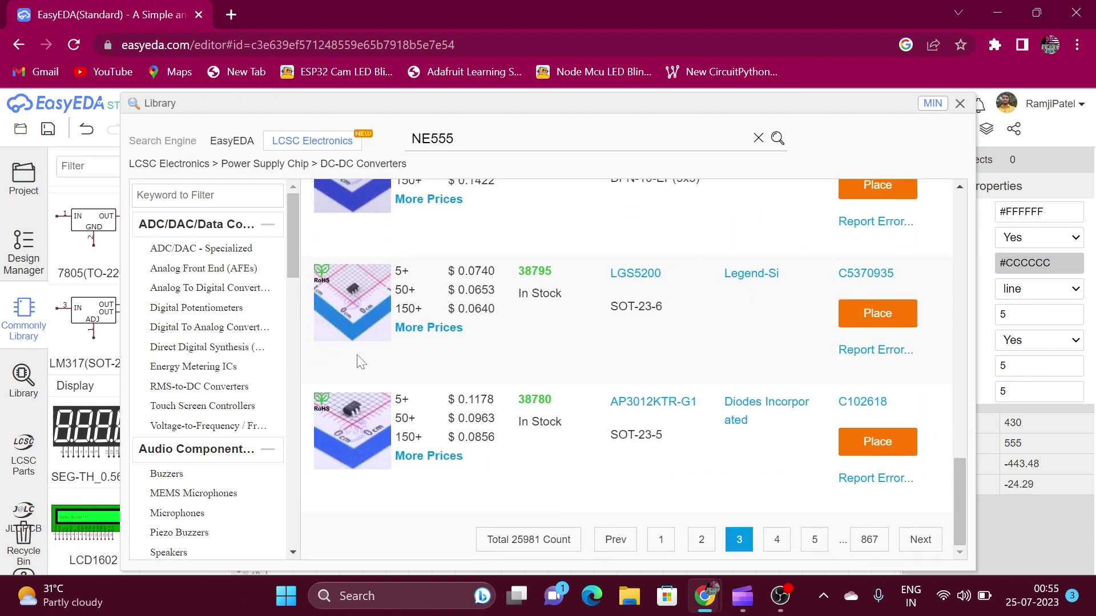
mouse_move(388, 285)
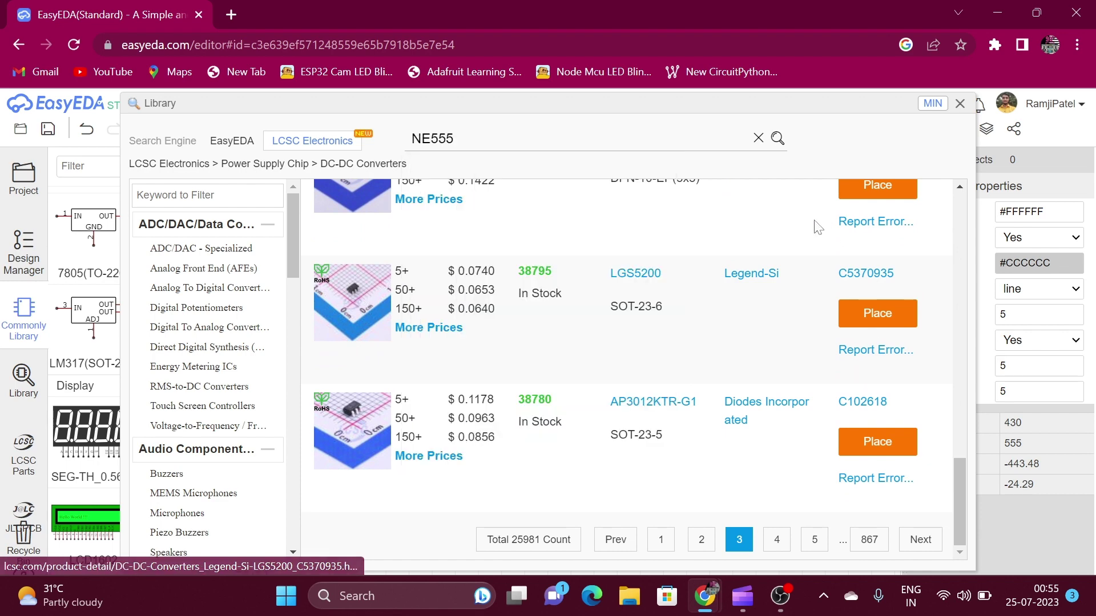
scroll(530, 209, "up", 5)
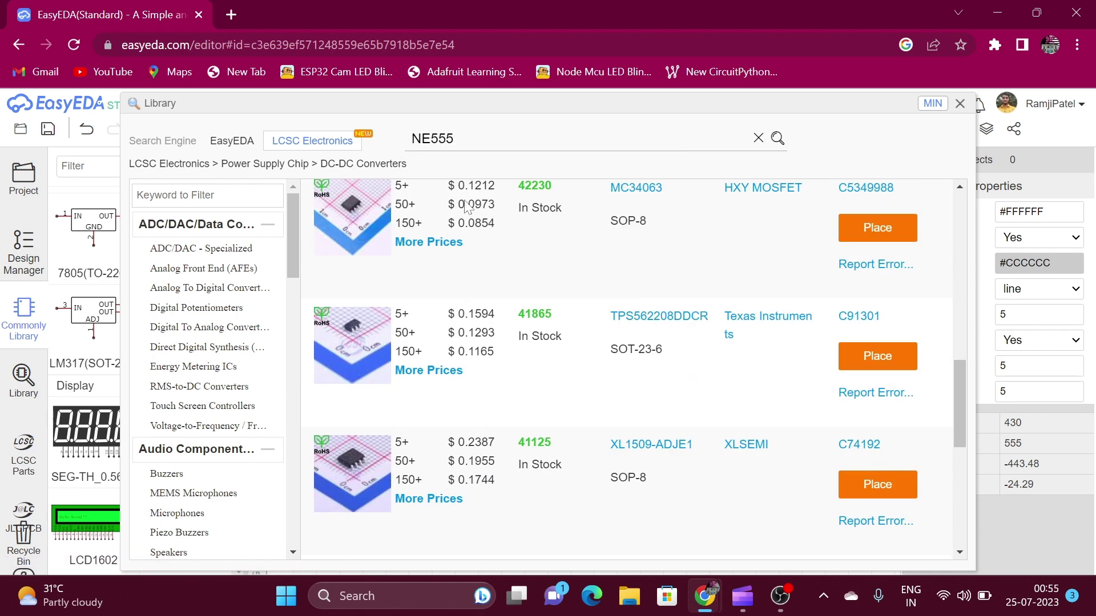
Return to the EasyEDA search engine and check the NE555 results for Footprint, Spice Symbol and PCB Module
left_click(215, 145)
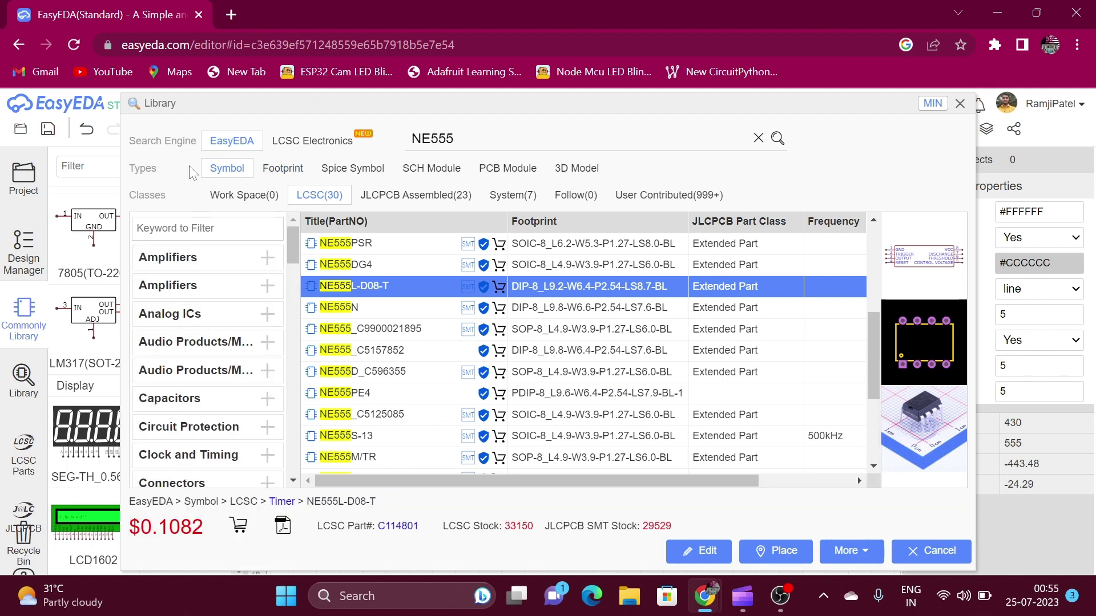
left_click(282, 170)
left_click(351, 174)
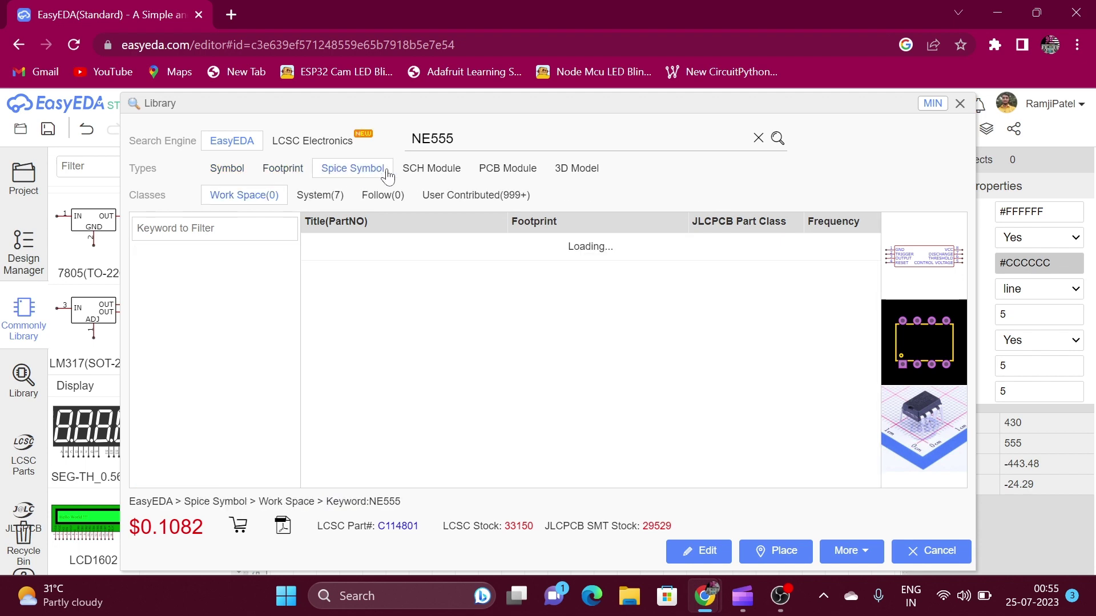
left_click(503, 170)
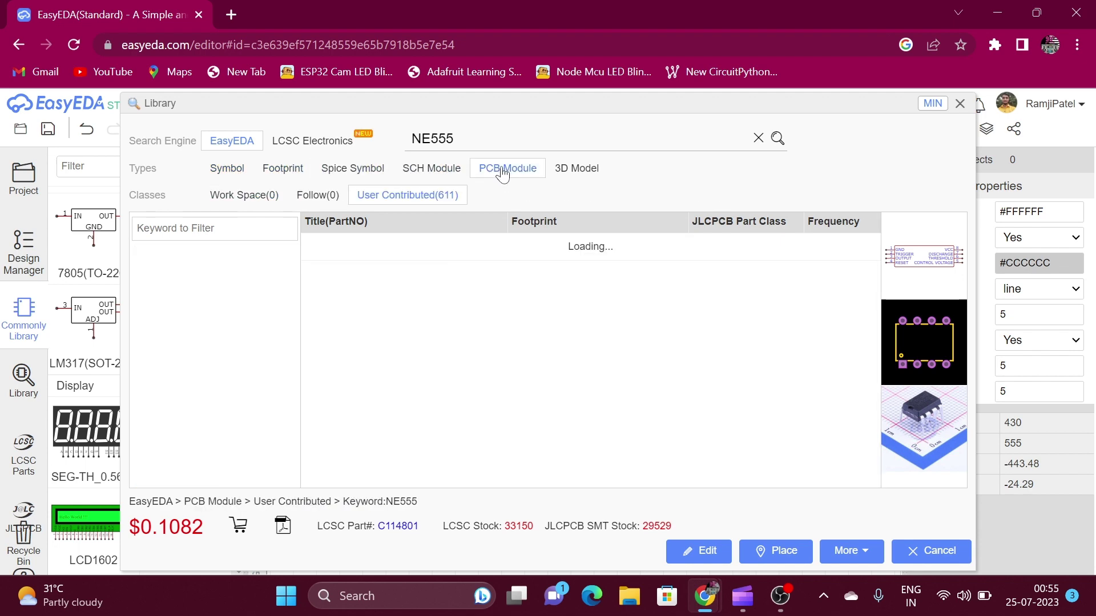
List the user-contributed 3D models for NE555 and preview the first five, from NE555P to ne555d
left_click(573, 174)
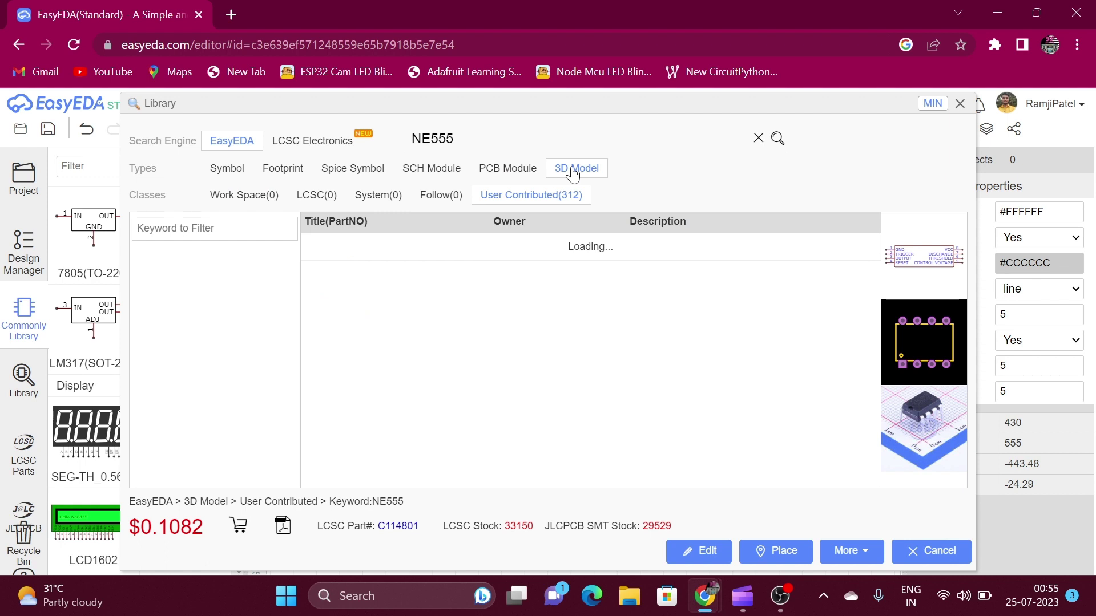
left_click(328, 249)
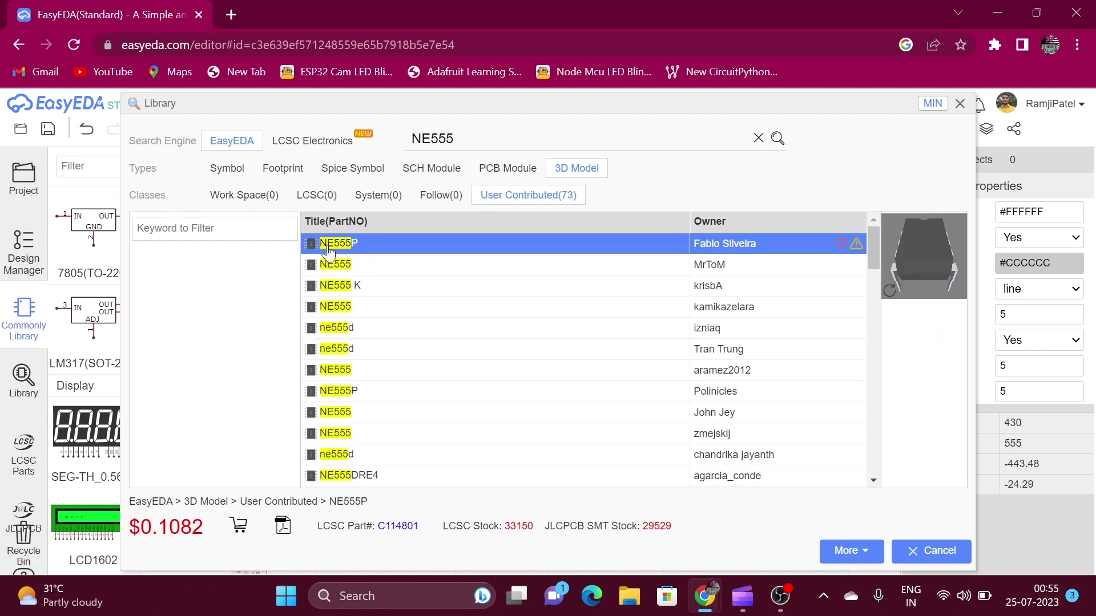
left_click(340, 266)
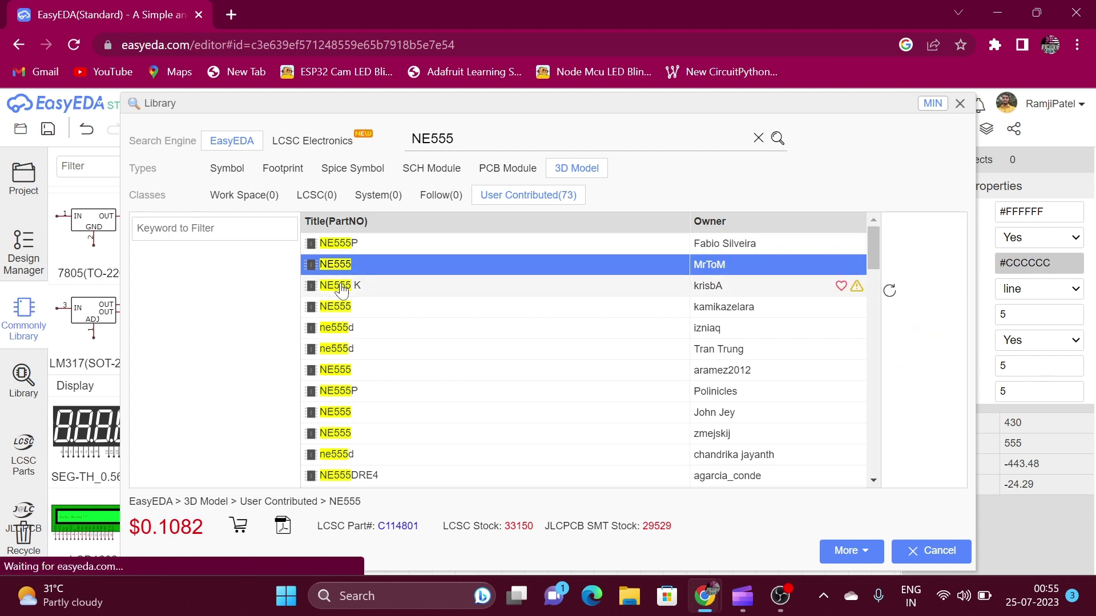
left_click(341, 288)
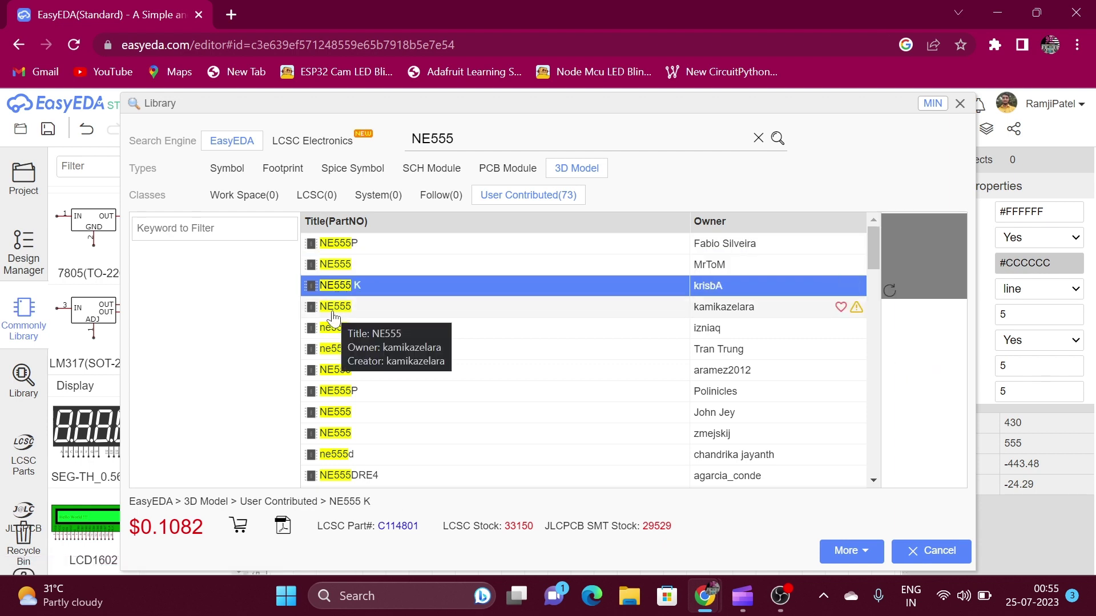
left_click(334, 311)
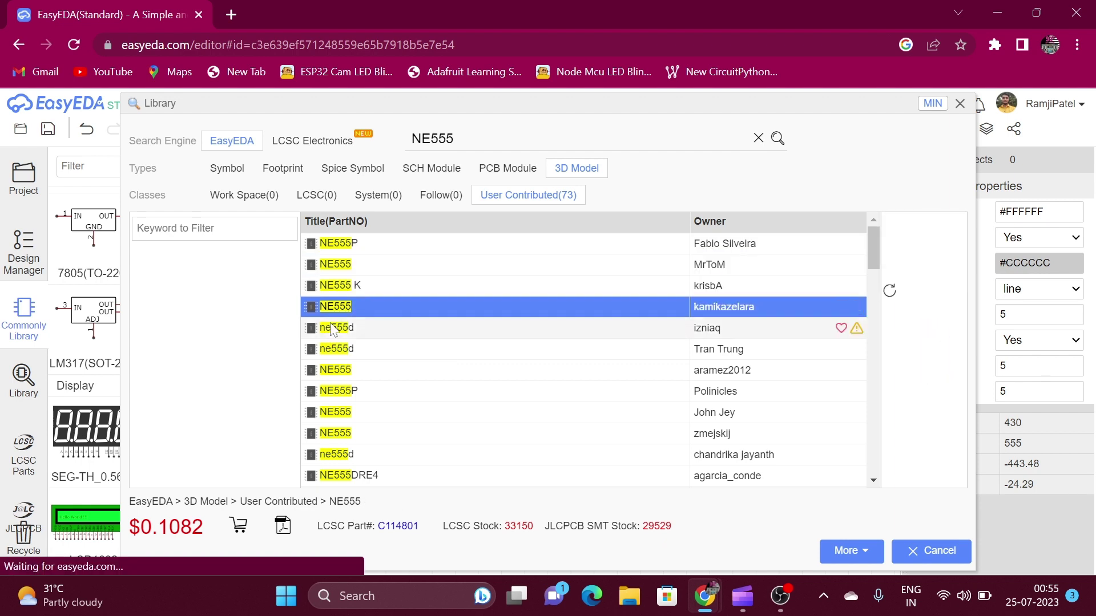
left_click(331, 328)
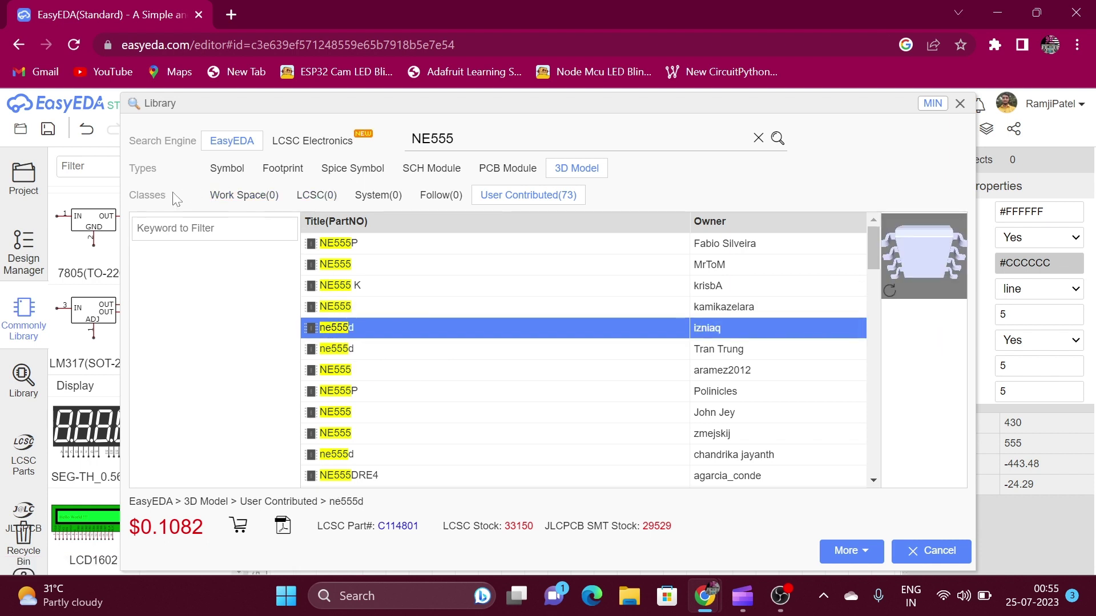
Check the Work Space class for NE555 3D models and search the library for LM741 instead
left_click(252, 201)
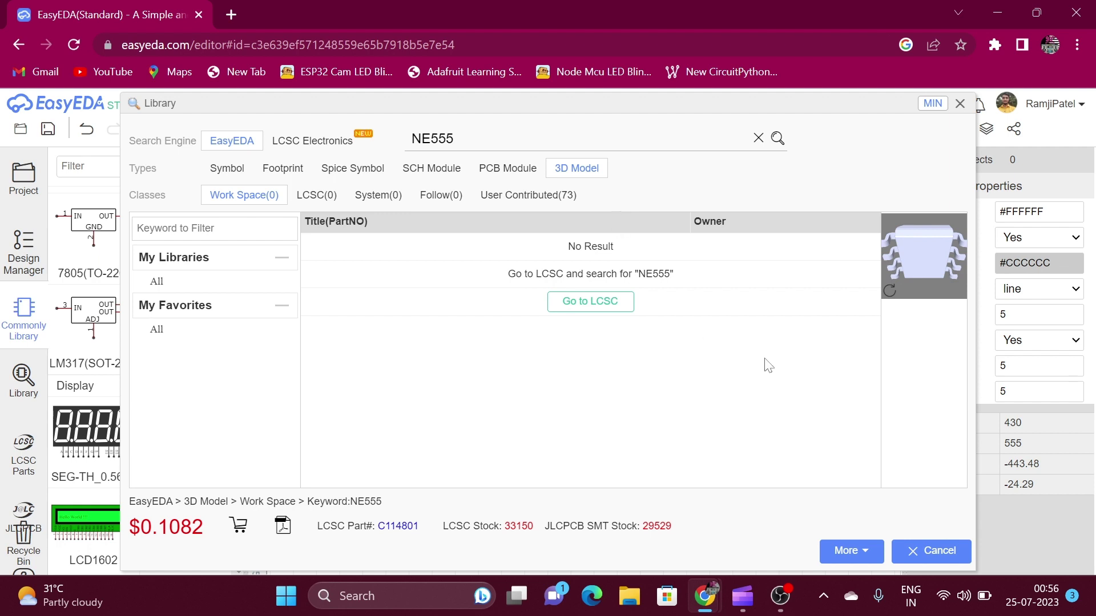
double_click(432, 139)
key("BackSpace")
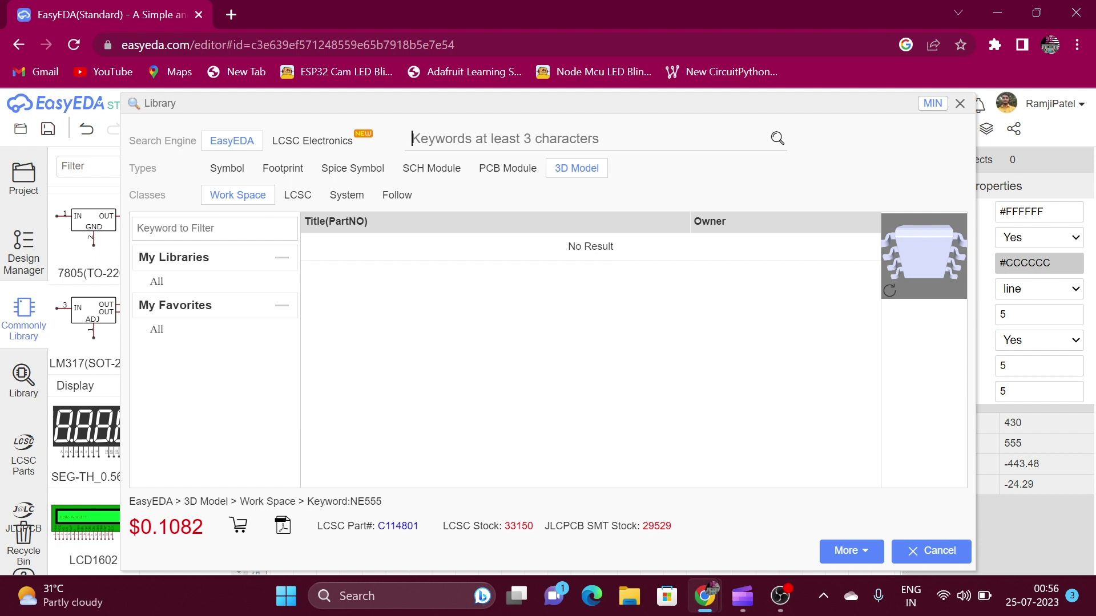
type("LM741")
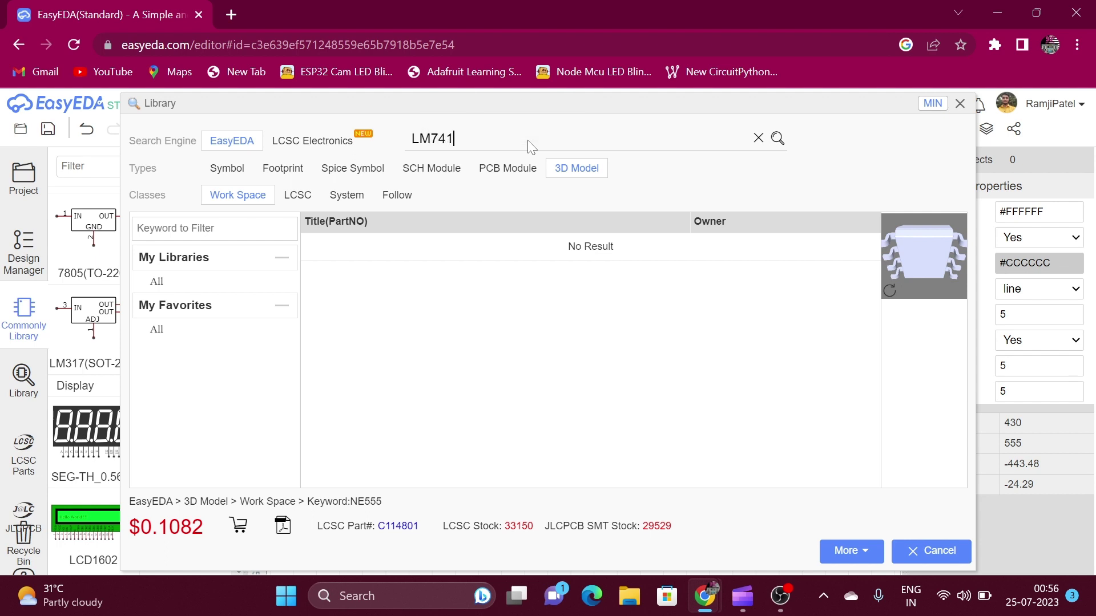
key("Return")
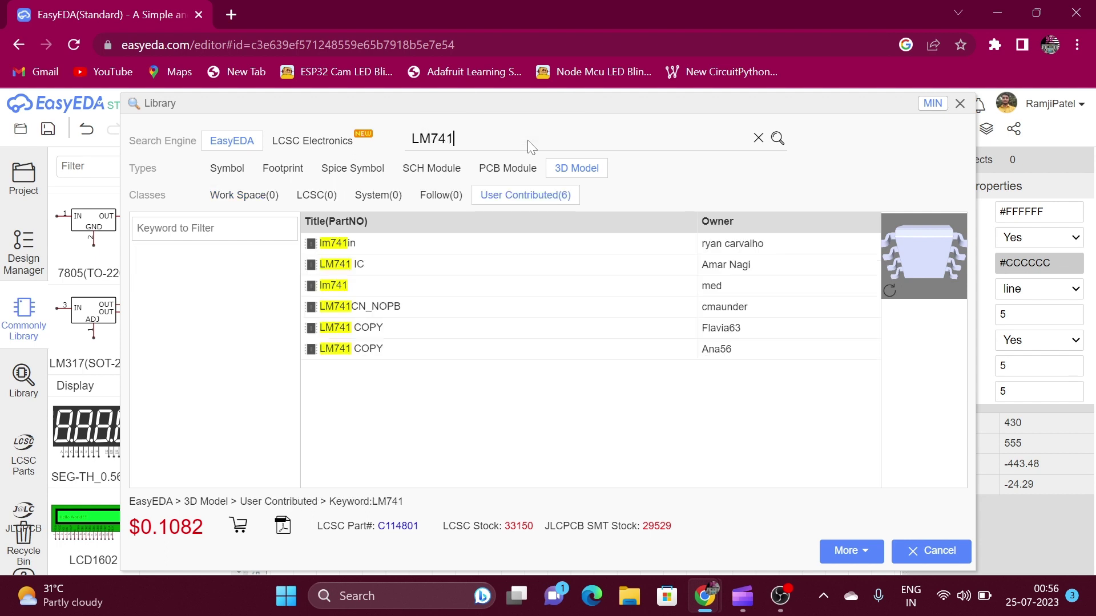
List the LCSC symbols for LM741, choose LM741J and try to place it on the schematic
left_click(293, 198)
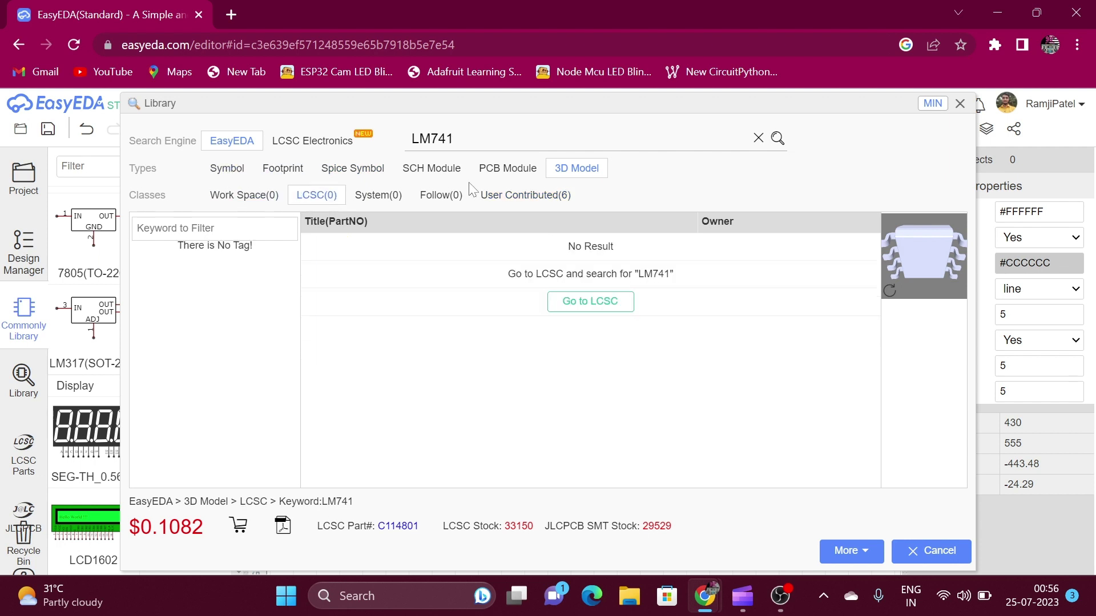
left_click(222, 171)
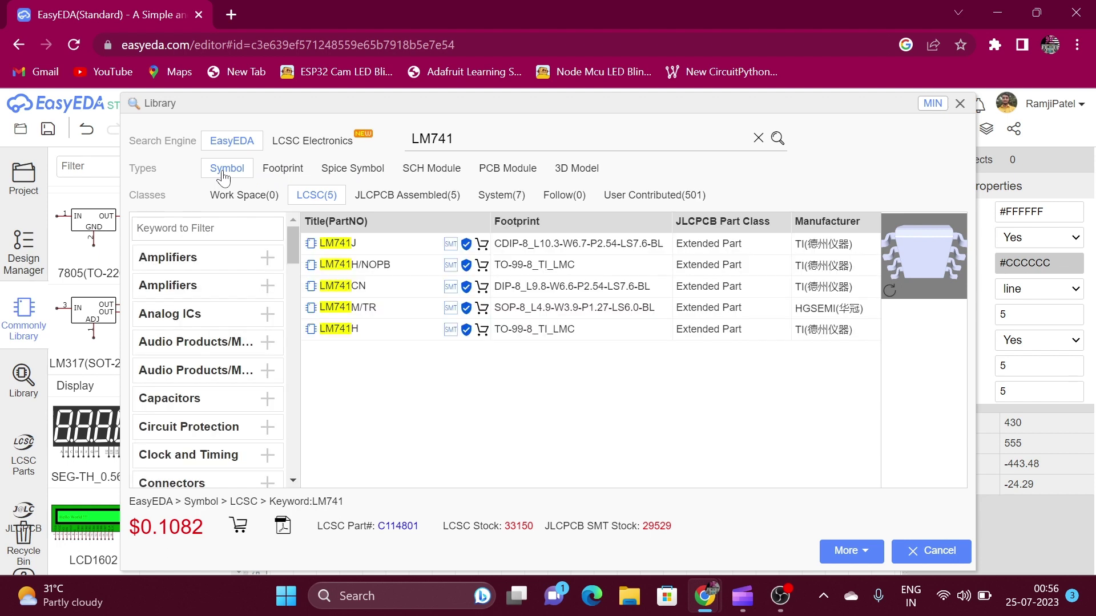
left_click(334, 252)
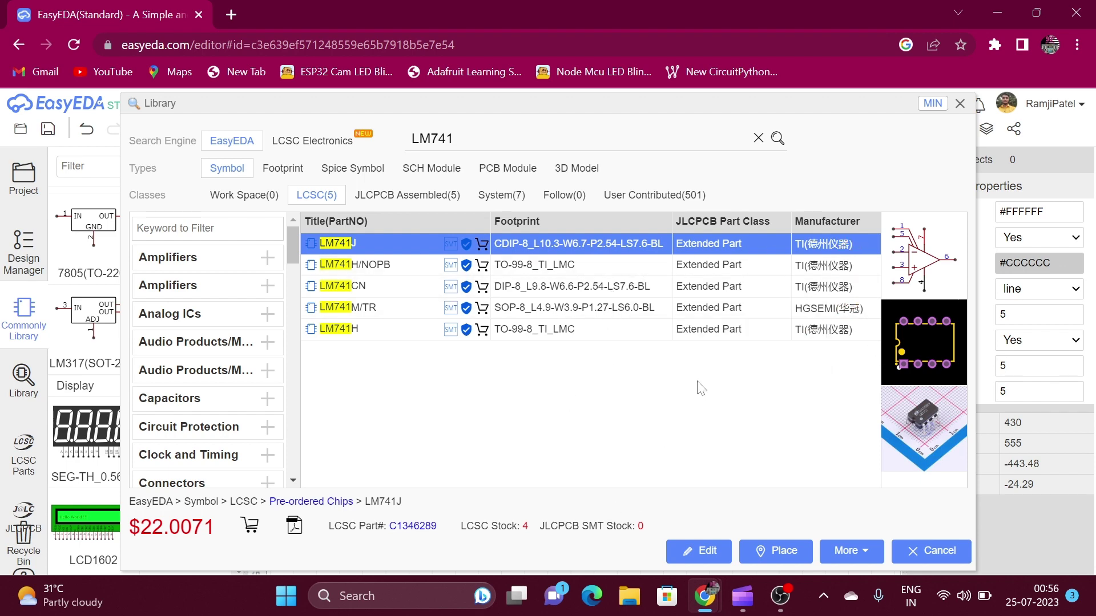
left_click(782, 554)
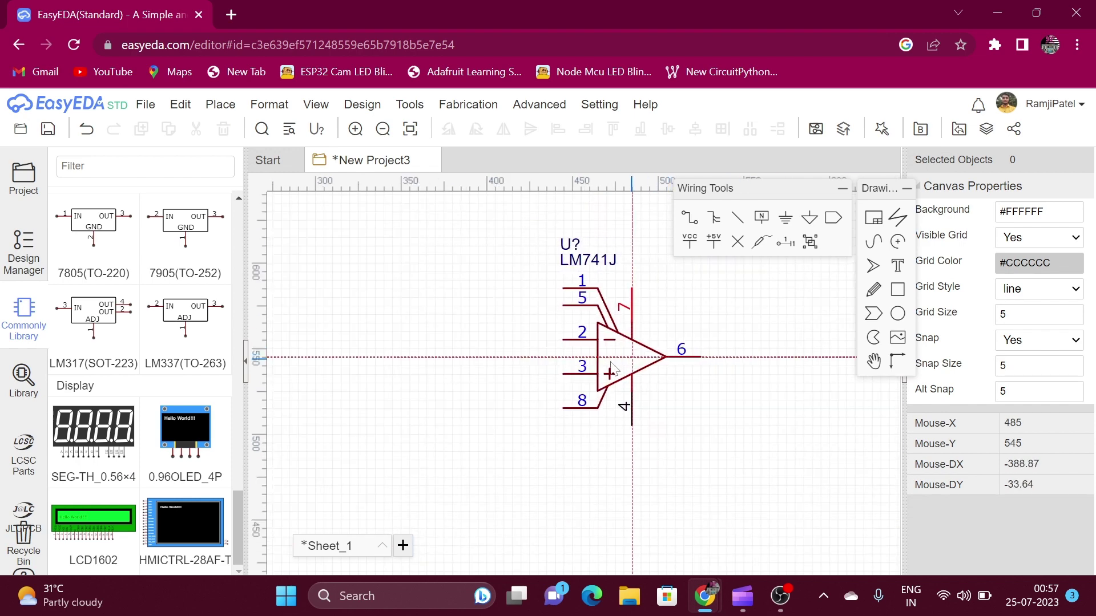
key("Escape")
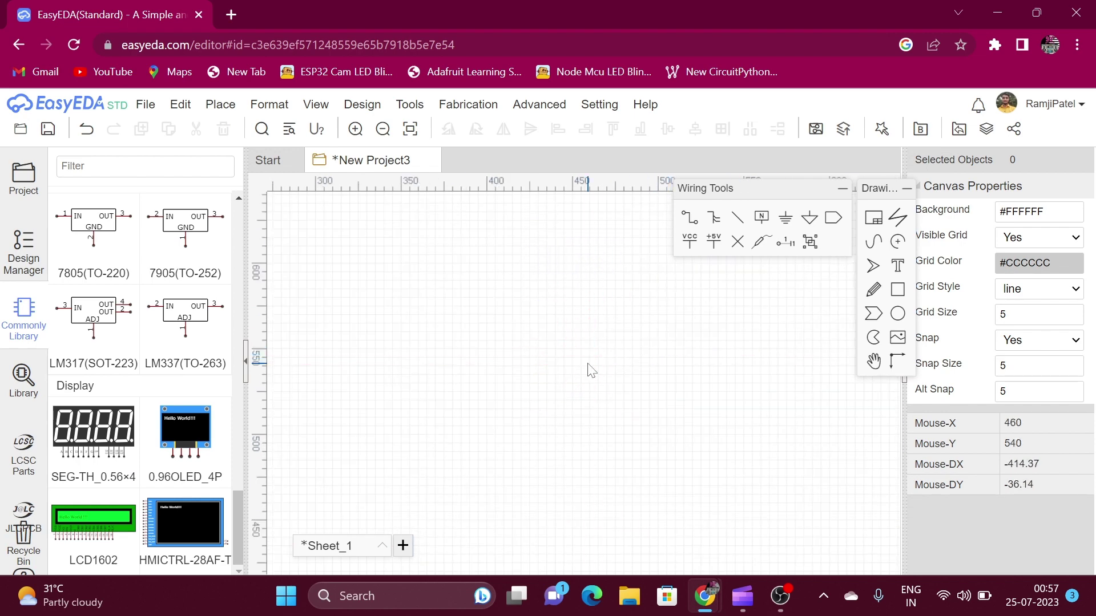